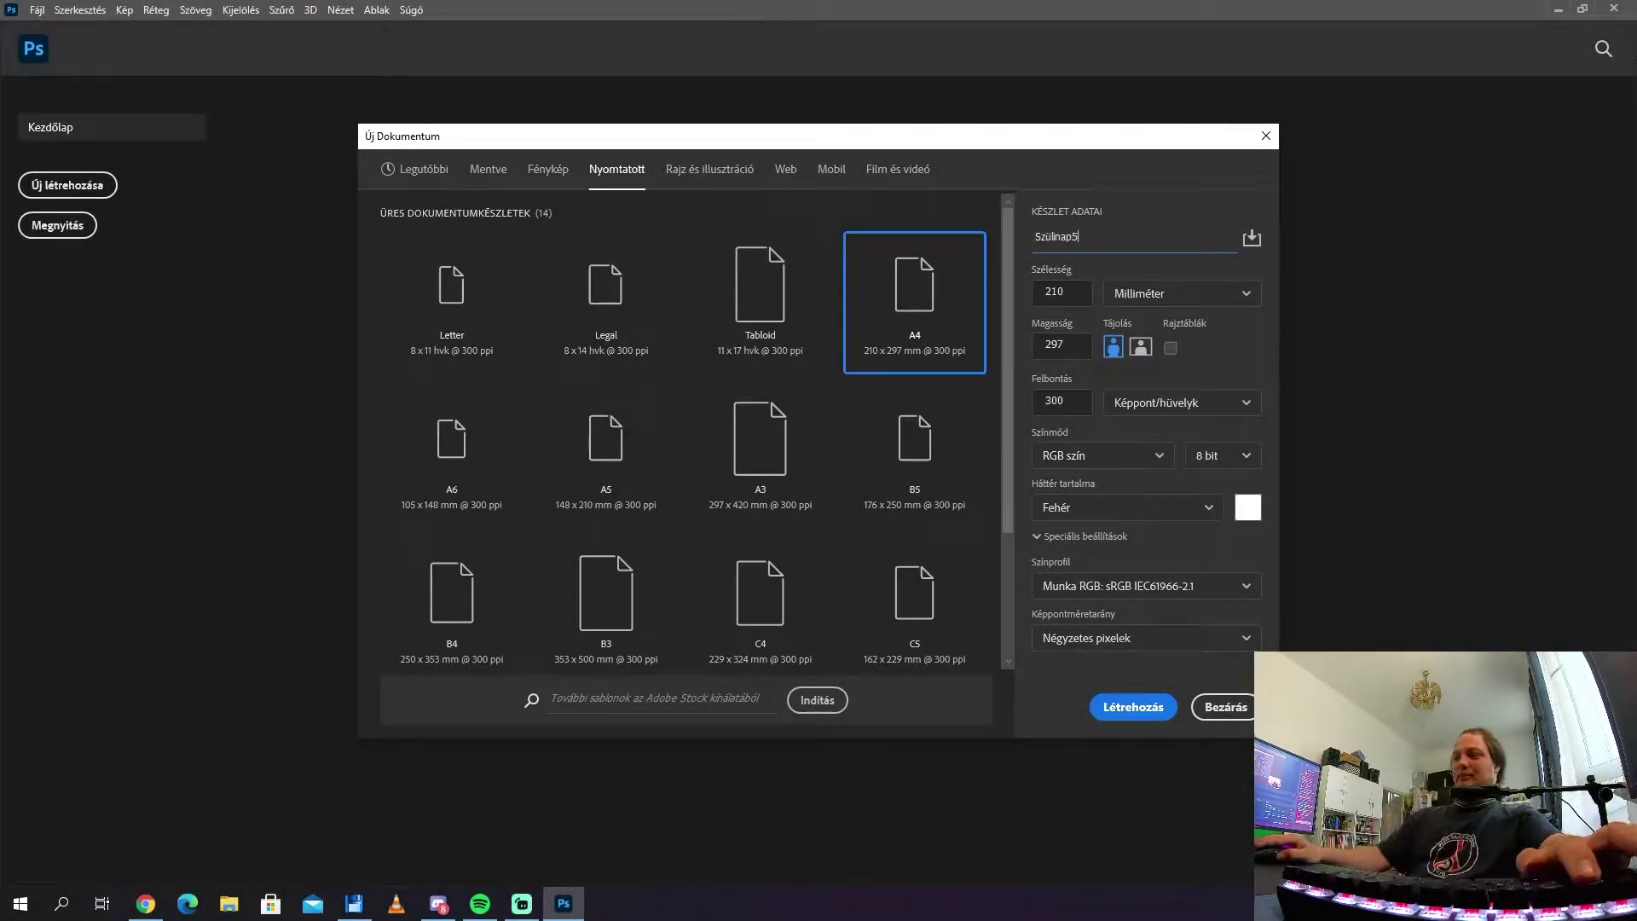
# Step: Create the new Szülinap50 document for the white 50 on black
pyautogui.click(1127, 708)
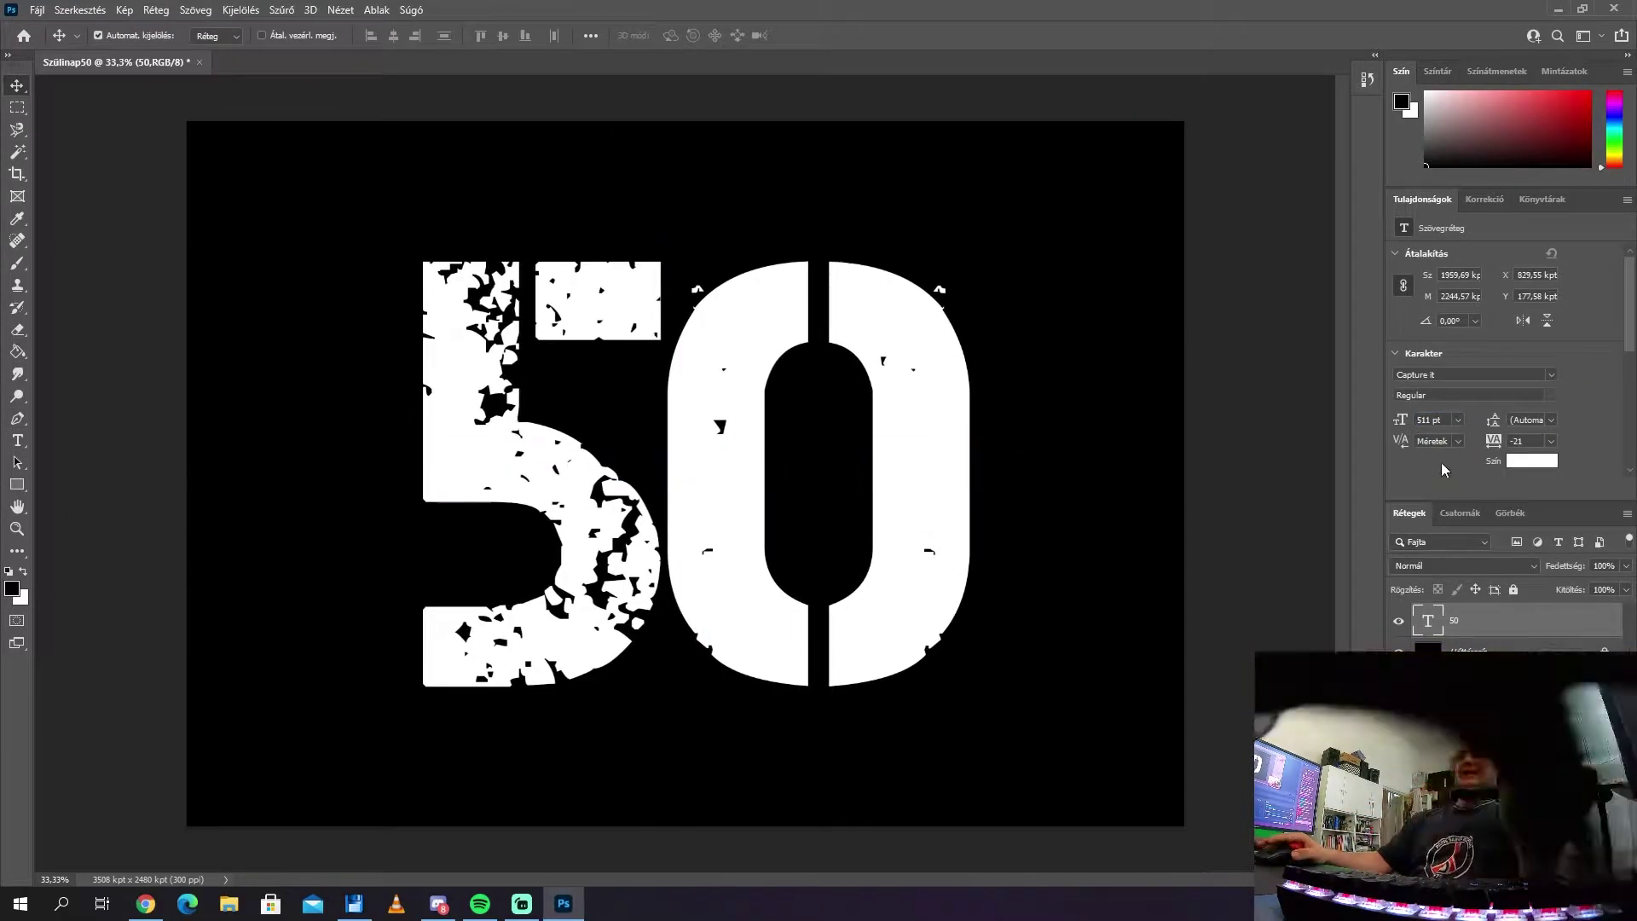
# Step: Set the 50 in American Captain, enlarge it and reposition it on the canvas
pyautogui.click(1550, 374)
pyautogui.click(1506, 546)
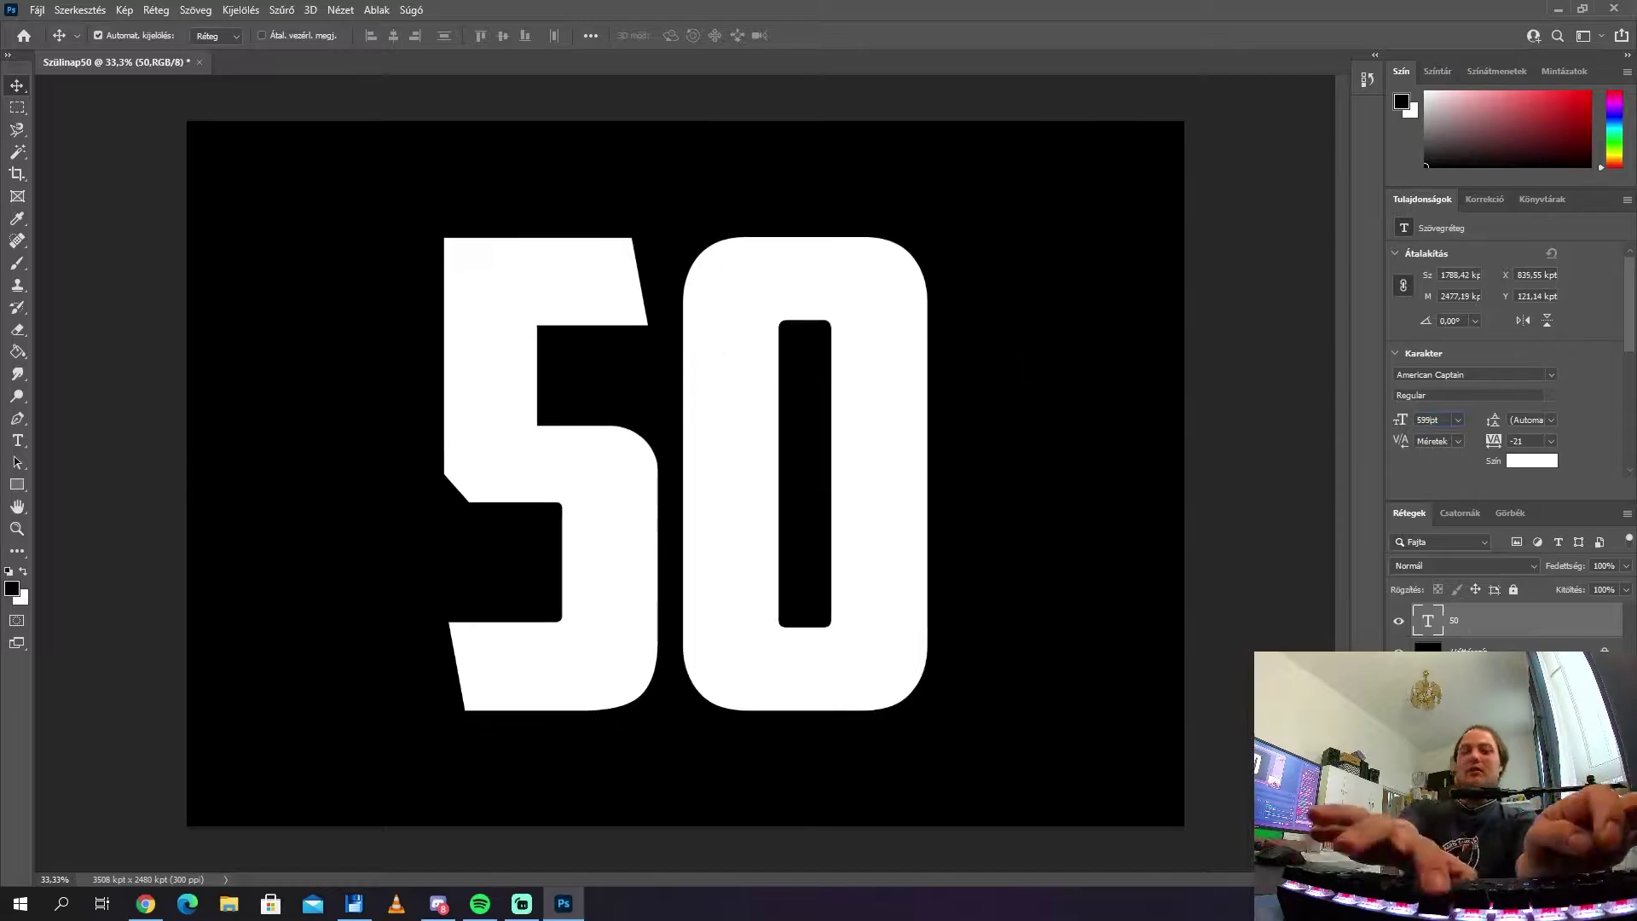
pyautogui.moveTo(717, 439)
pyautogui.mouseDown()
pyautogui.moveTo(739, 376)
pyautogui.moveTo(782, 376)
pyautogui.mouseUp()
# Step: Give the 50 a white outline stroke and an outer glow with spread 38
pyautogui.doubleClick(1501, 620)
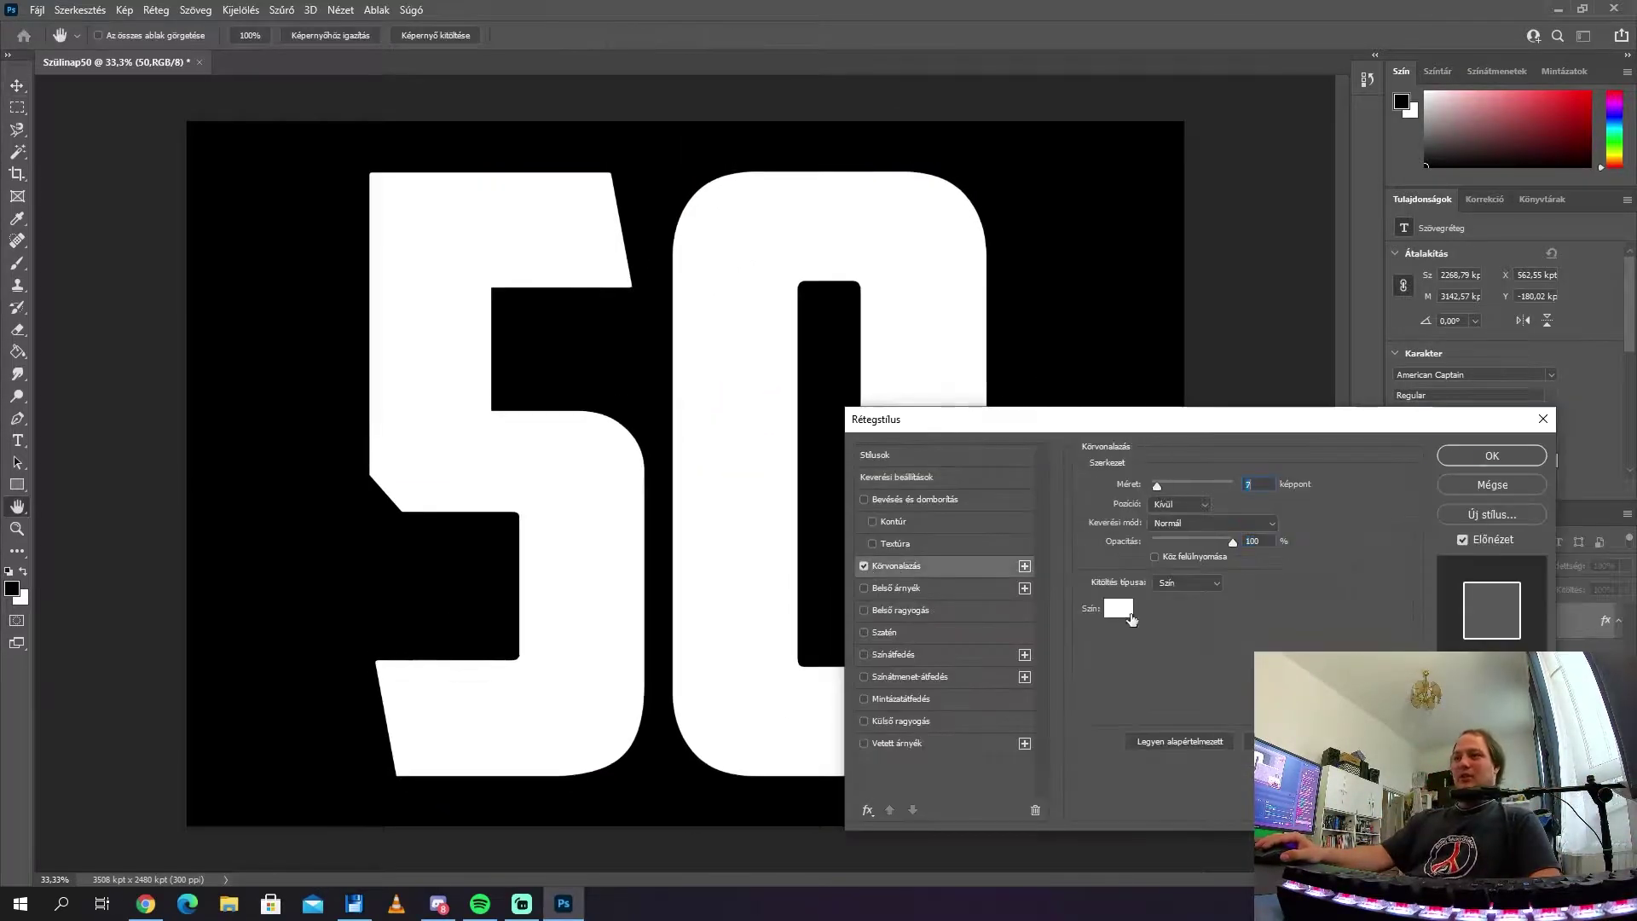
pyautogui.click(1481, 453)
pyautogui.doubleClick(1501, 620)
pyautogui.moveTo(1159, 615); pyautogui.dragTo(1181, 623)
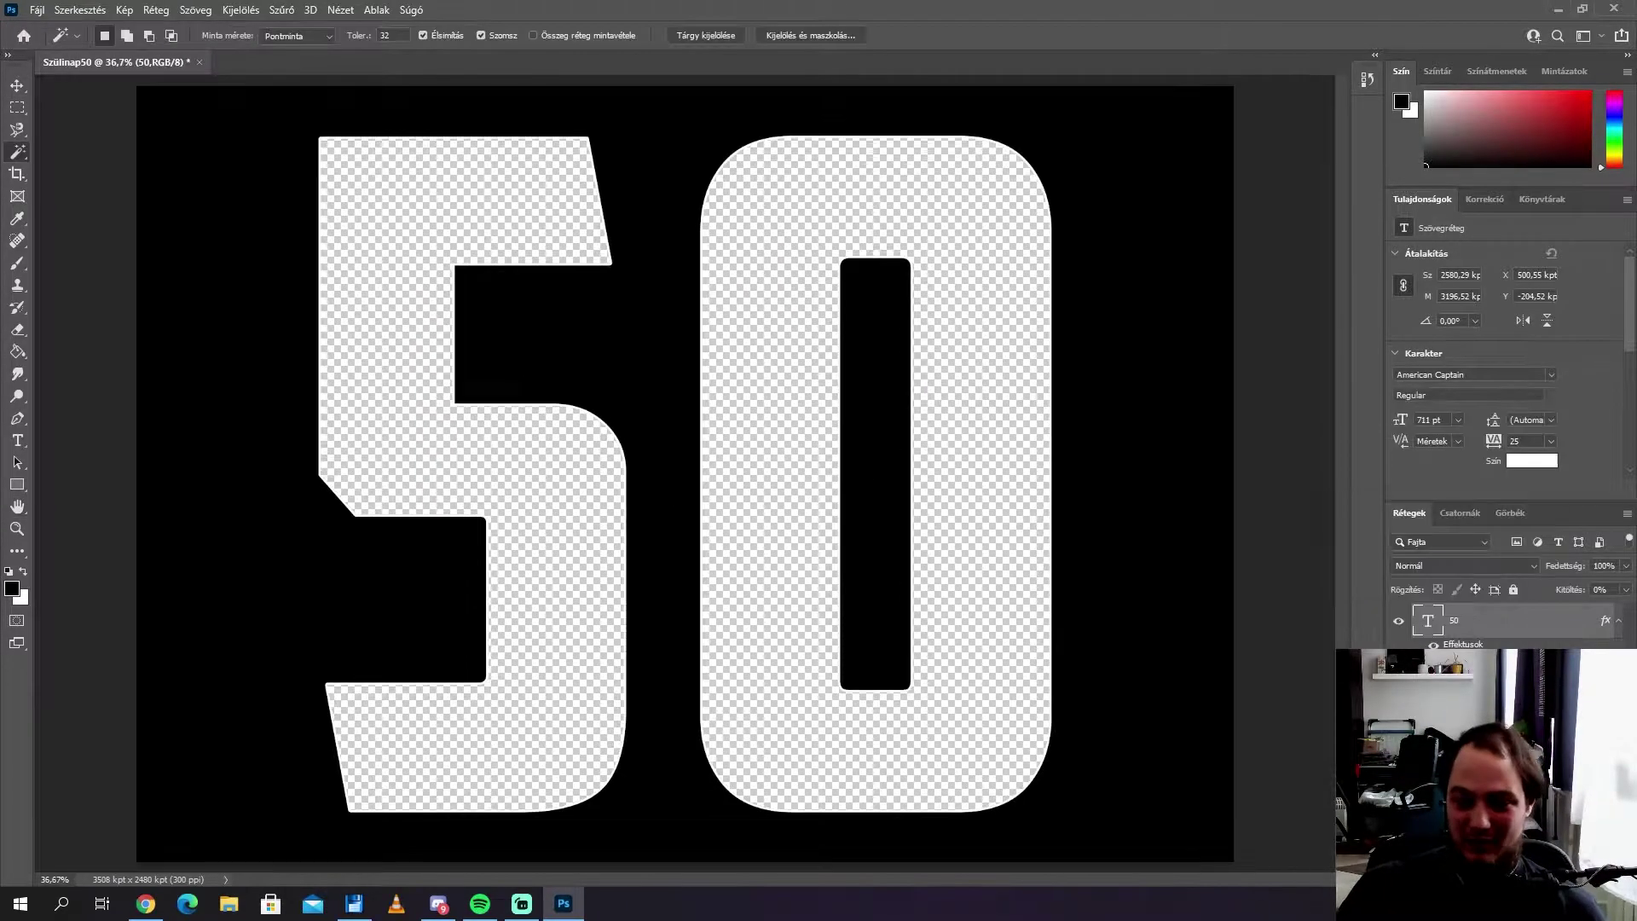
# Step: Shrink the baby photo to about two-thirds over the 0 and place another photo bottom-right
pyautogui.moveTo(696, 255); pyautogui.dragTo(740, 312)
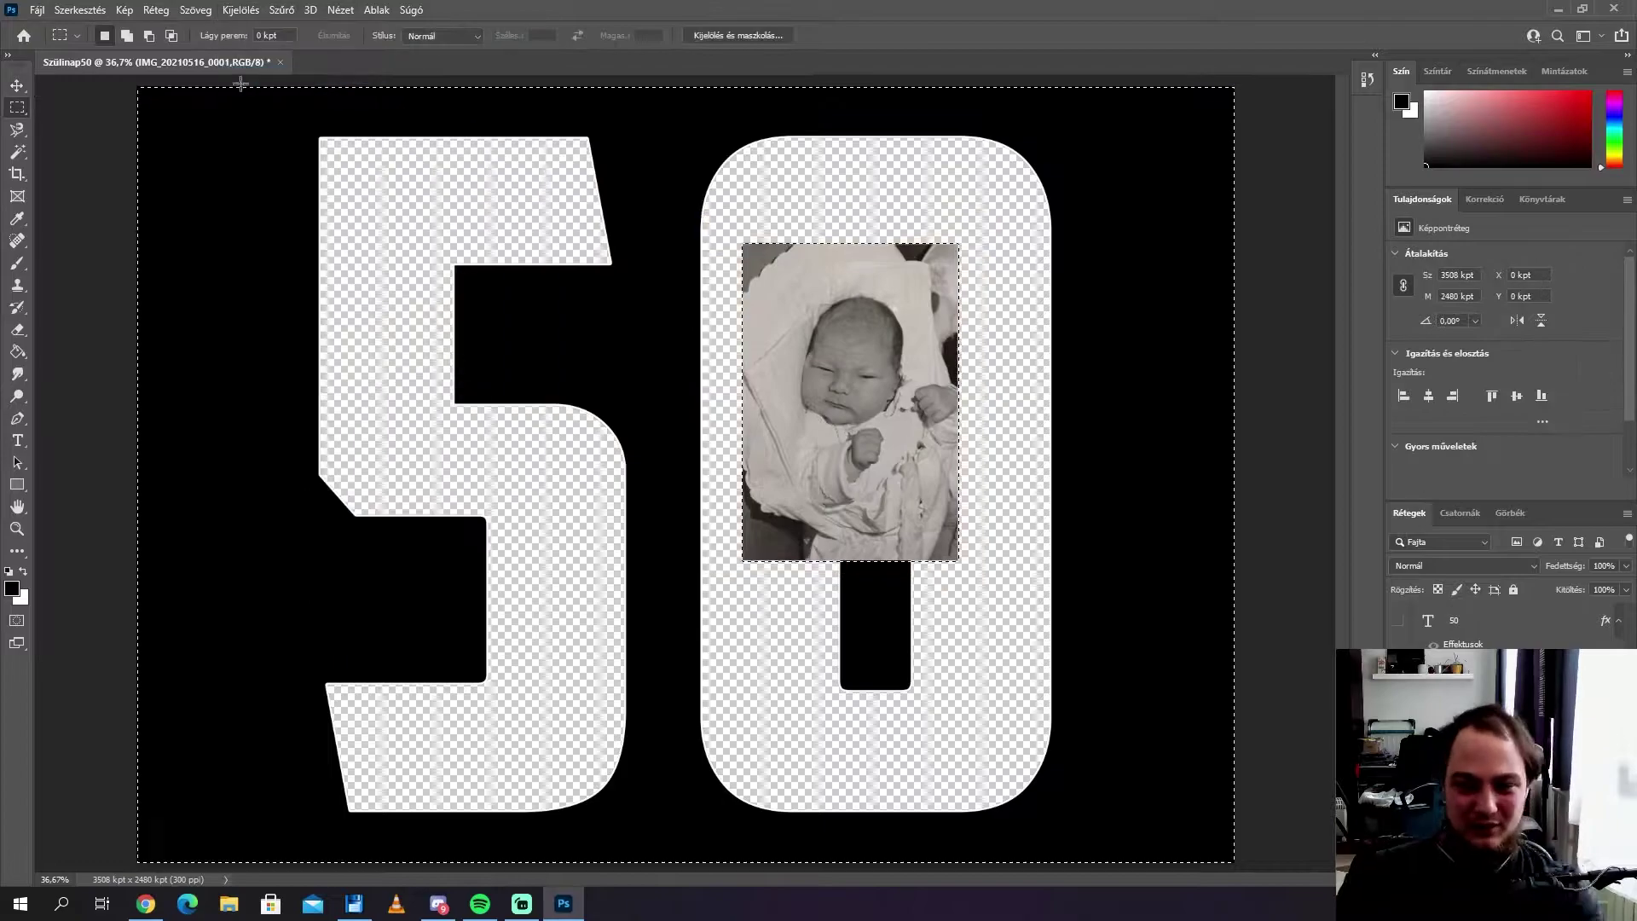
pyautogui.hotkey('ctrl', 't')
pyautogui.moveTo(913, 502); pyautogui.dragTo(837, 384)
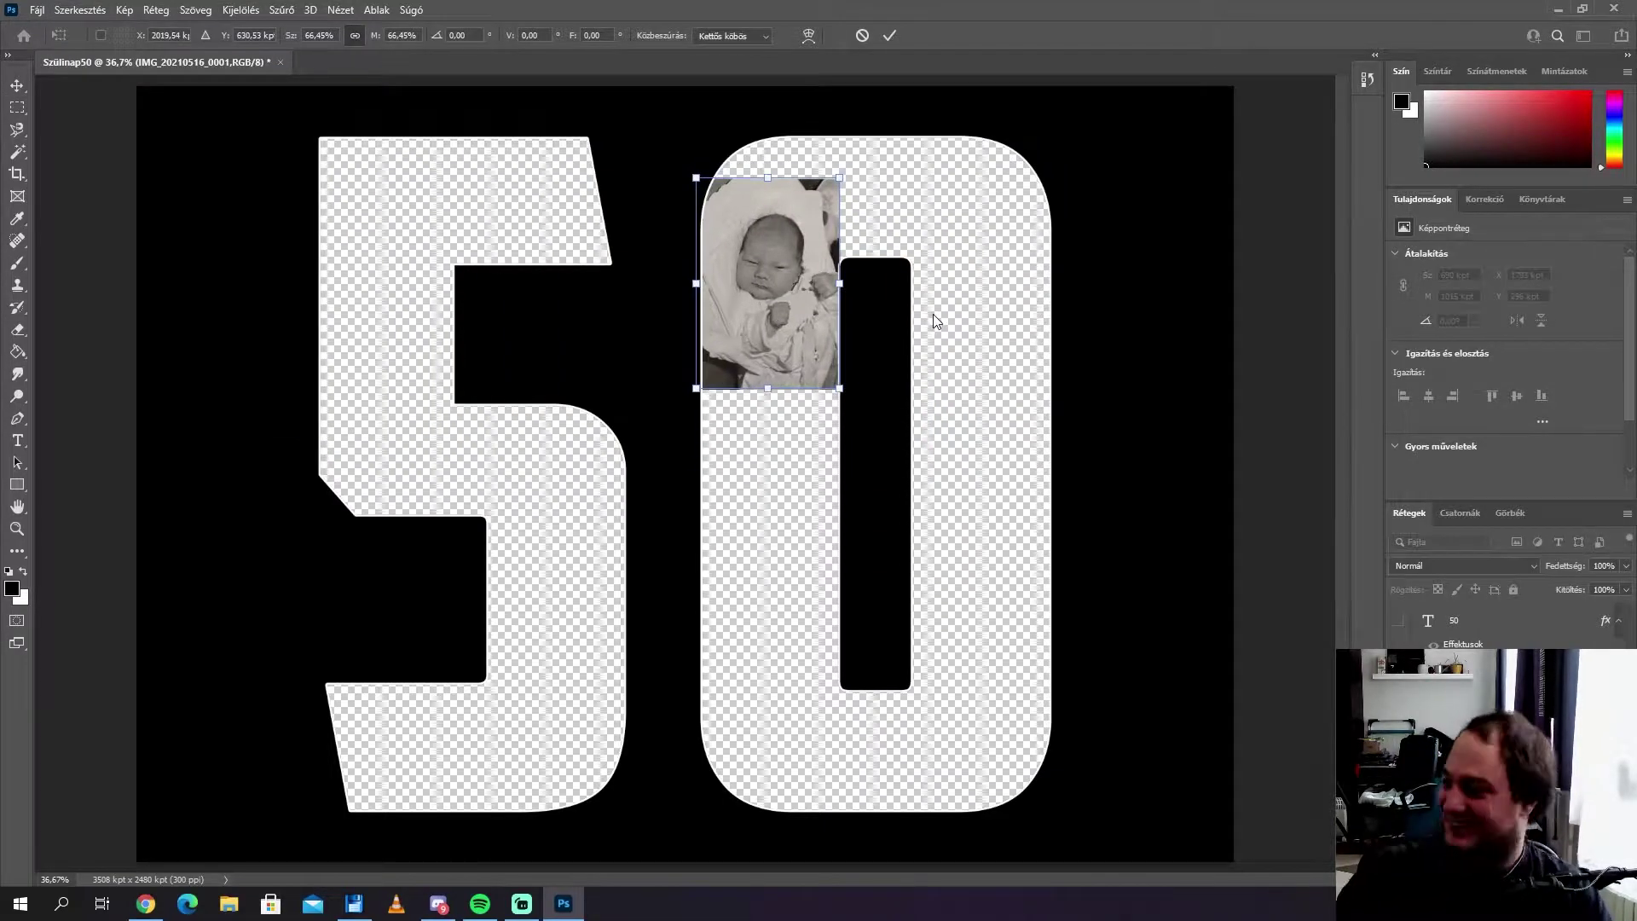
pyautogui.moveTo(765, 729); pyautogui.dragTo(1000, 735)
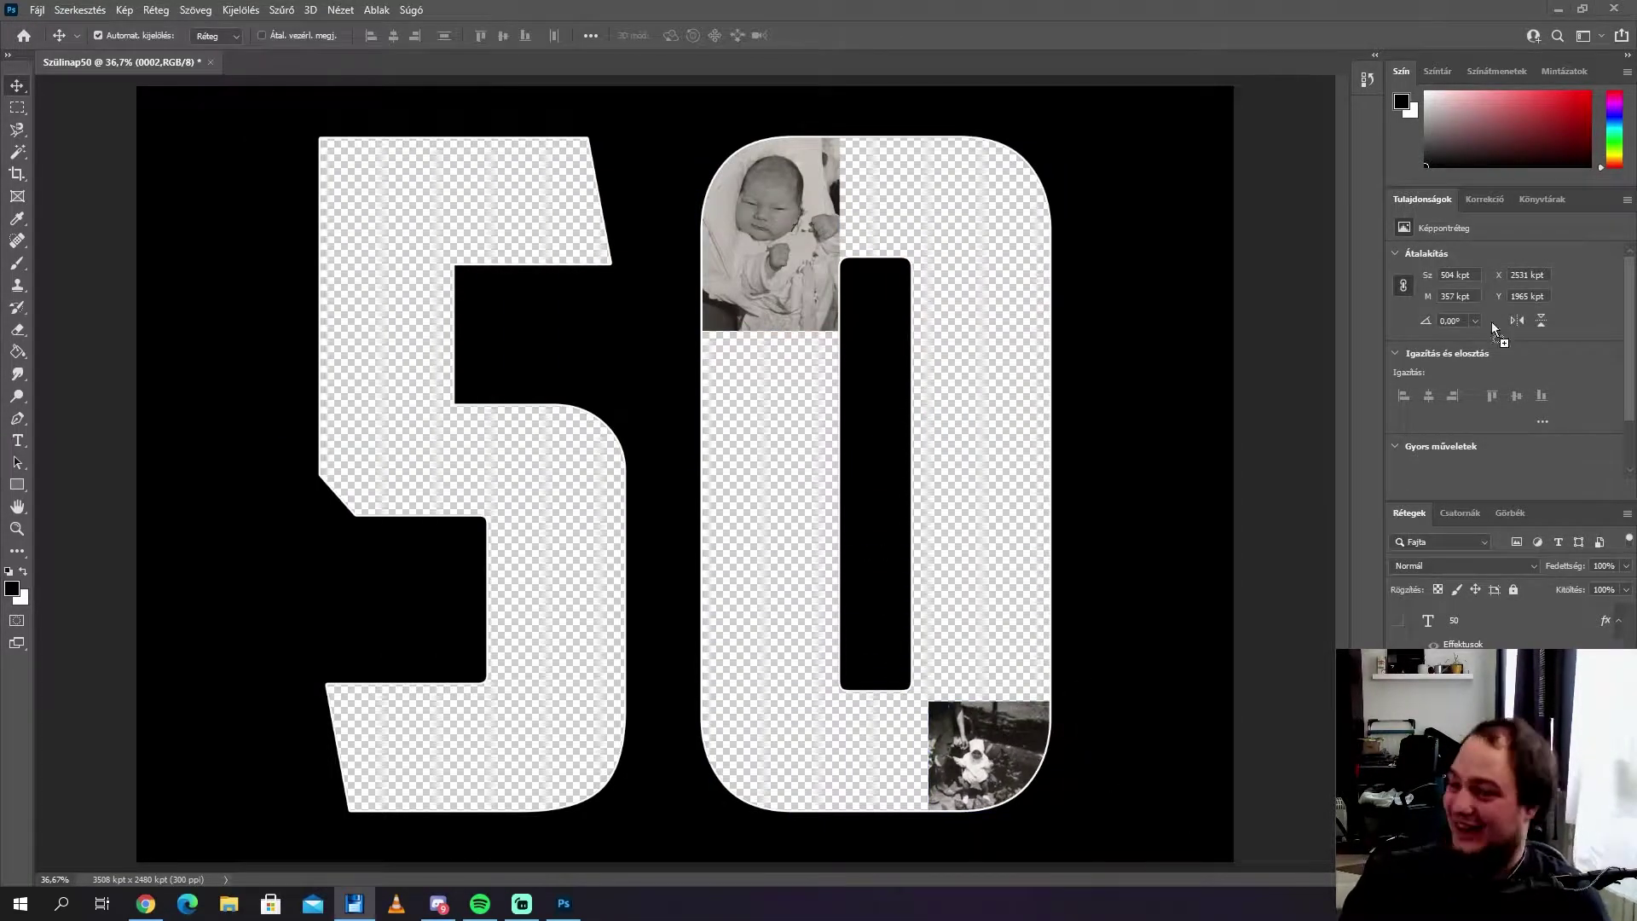
# Step: Fit the dancer photo into the top of the 0 and the mother-and-baby photo inside it
pyautogui.moveTo(540, 596); pyautogui.dragTo(912, 244)
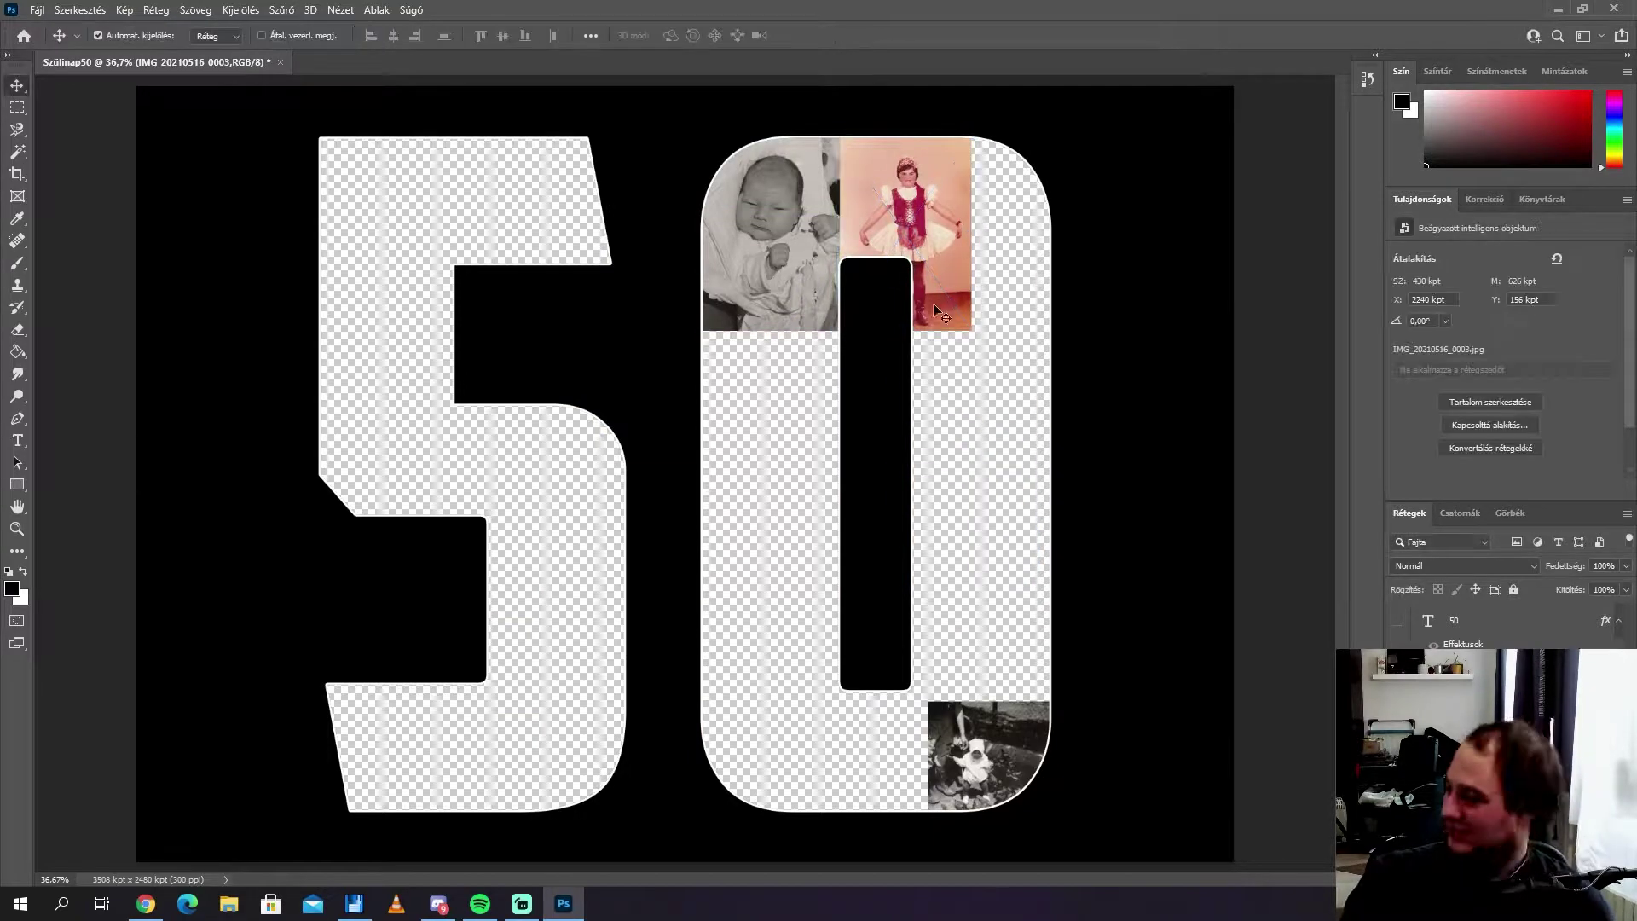
pyautogui.moveTo(369, 916)
pyautogui.mouseDown()
pyautogui.moveTo(699, 477)
pyautogui.moveTo(750, 474)
pyautogui.mouseUp()
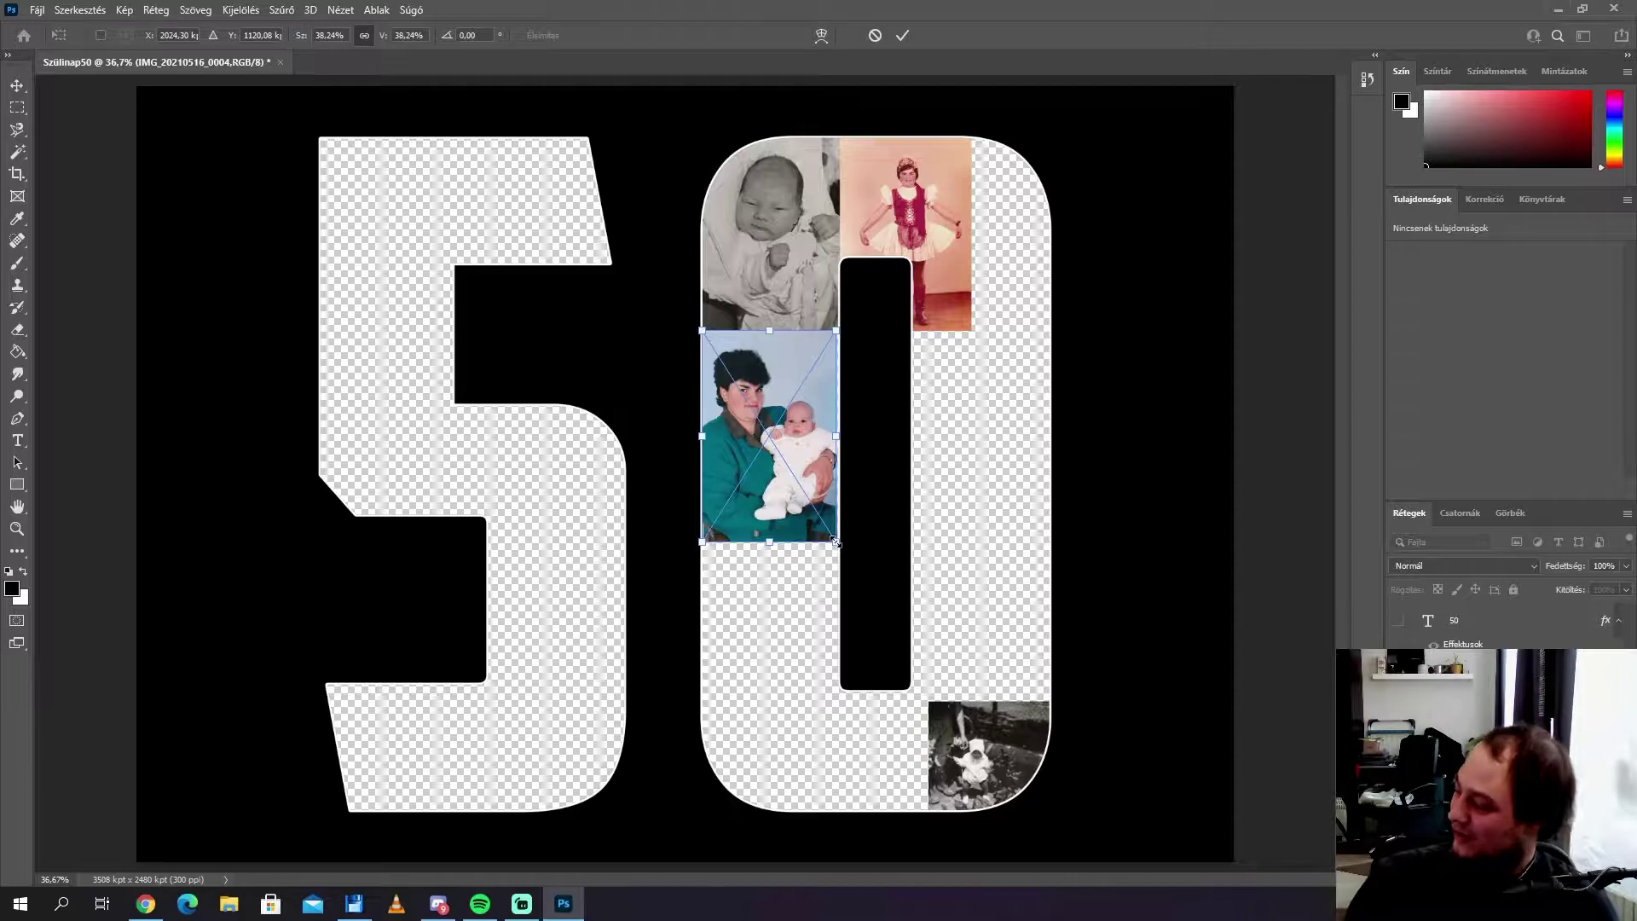
pyautogui.moveTo(836, 542); pyautogui.dragTo(840, 555)
# Step: Check the reference collages, then move the couple and mother-and-baby photos to the top of the 5
pyautogui.click(1131, 507)
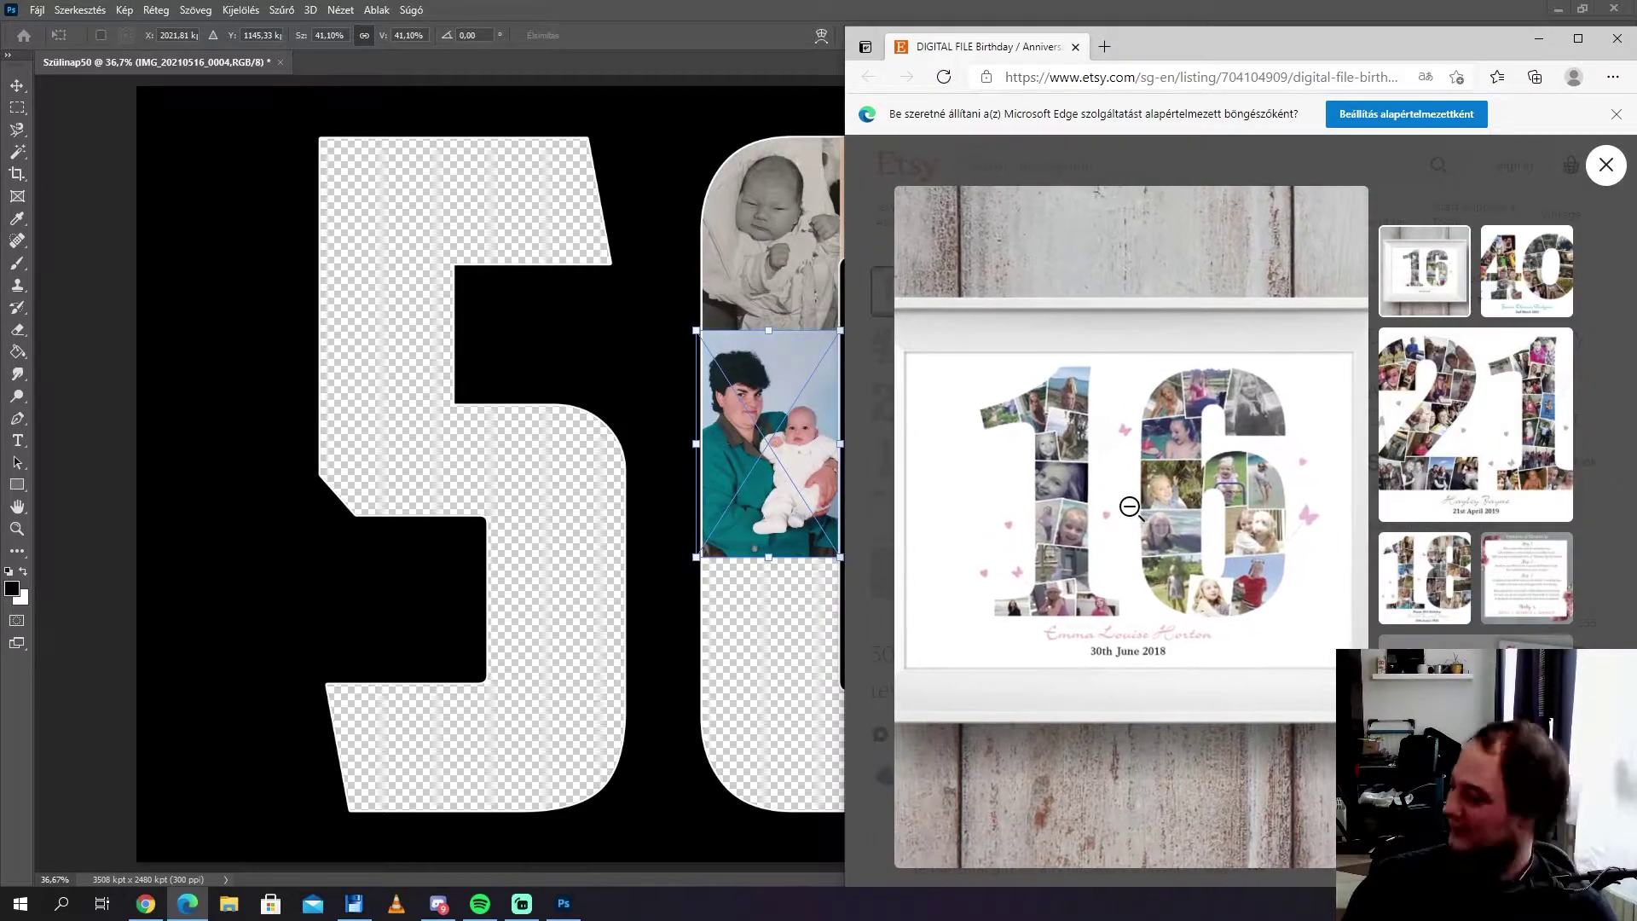
pyautogui.press('Right')
pyautogui.click(564, 903)
pyautogui.moveTo(535, 516)
pyautogui.mouseDown()
pyautogui.moveTo(460, 267)
pyautogui.moveTo(552, 226)
pyautogui.mouseUp()
pyautogui.moveTo(767, 509)
pyautogui.mouseDown()
pyautogui.moveTo(404, 318)
pyautogui.moveTo(406, 331)
pyautogui.mouseUp()
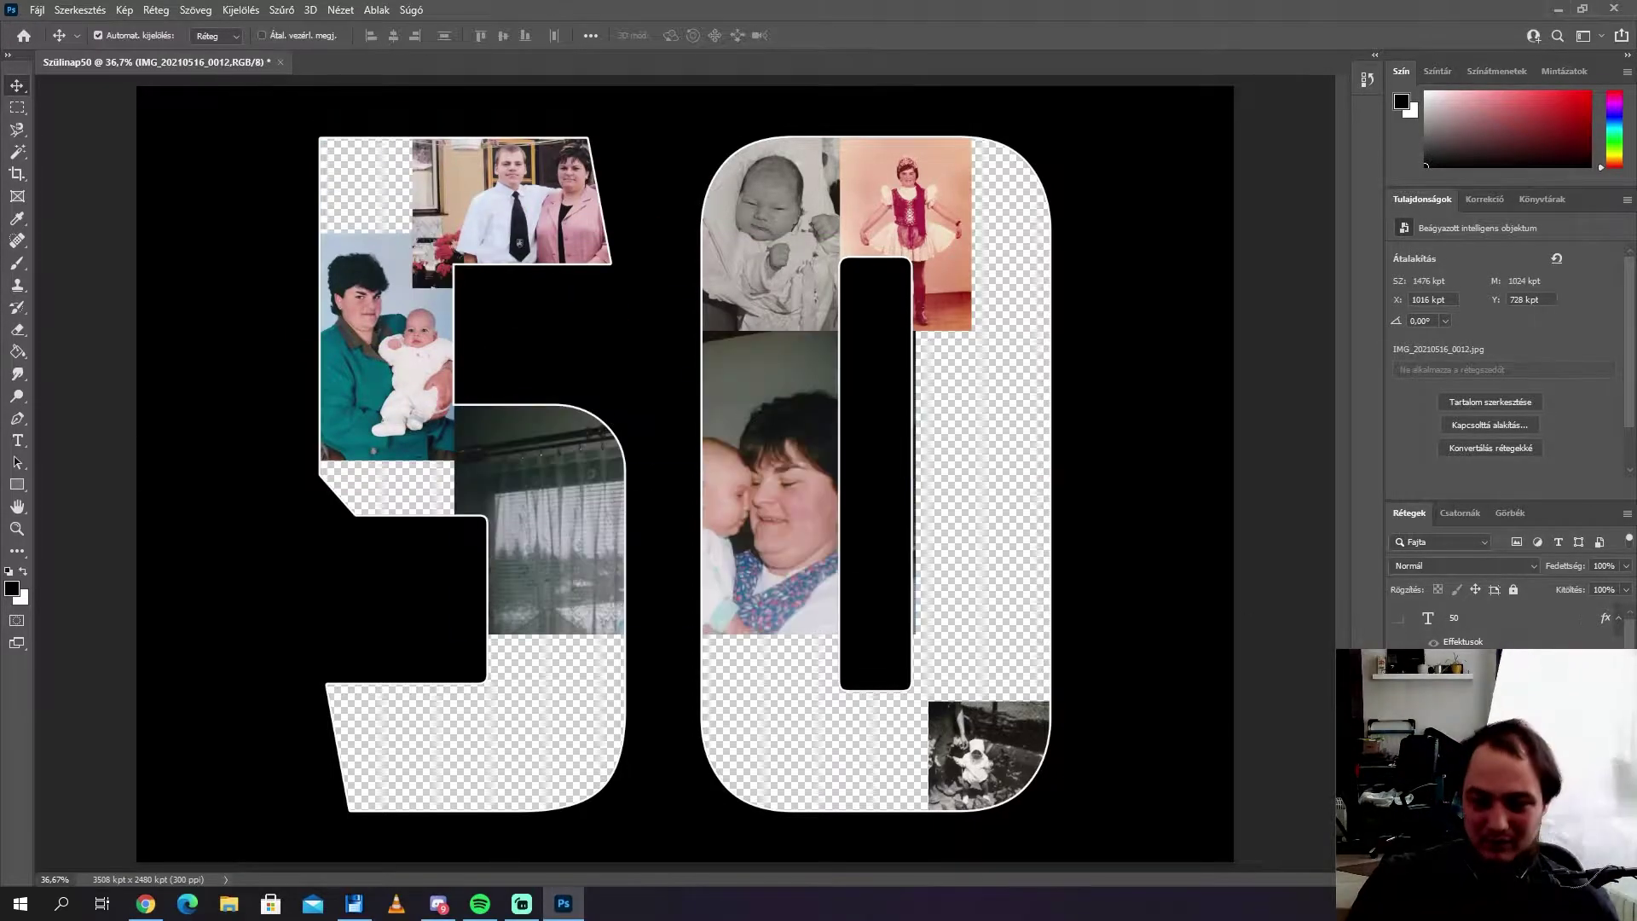
# Step: Position a new photo at the top of the 5 and the mother-and-baby photo in its lower curve, erasing stray parts
pyautogui.moveTo(350, 225); pyautogui.dragTo(428, 256)
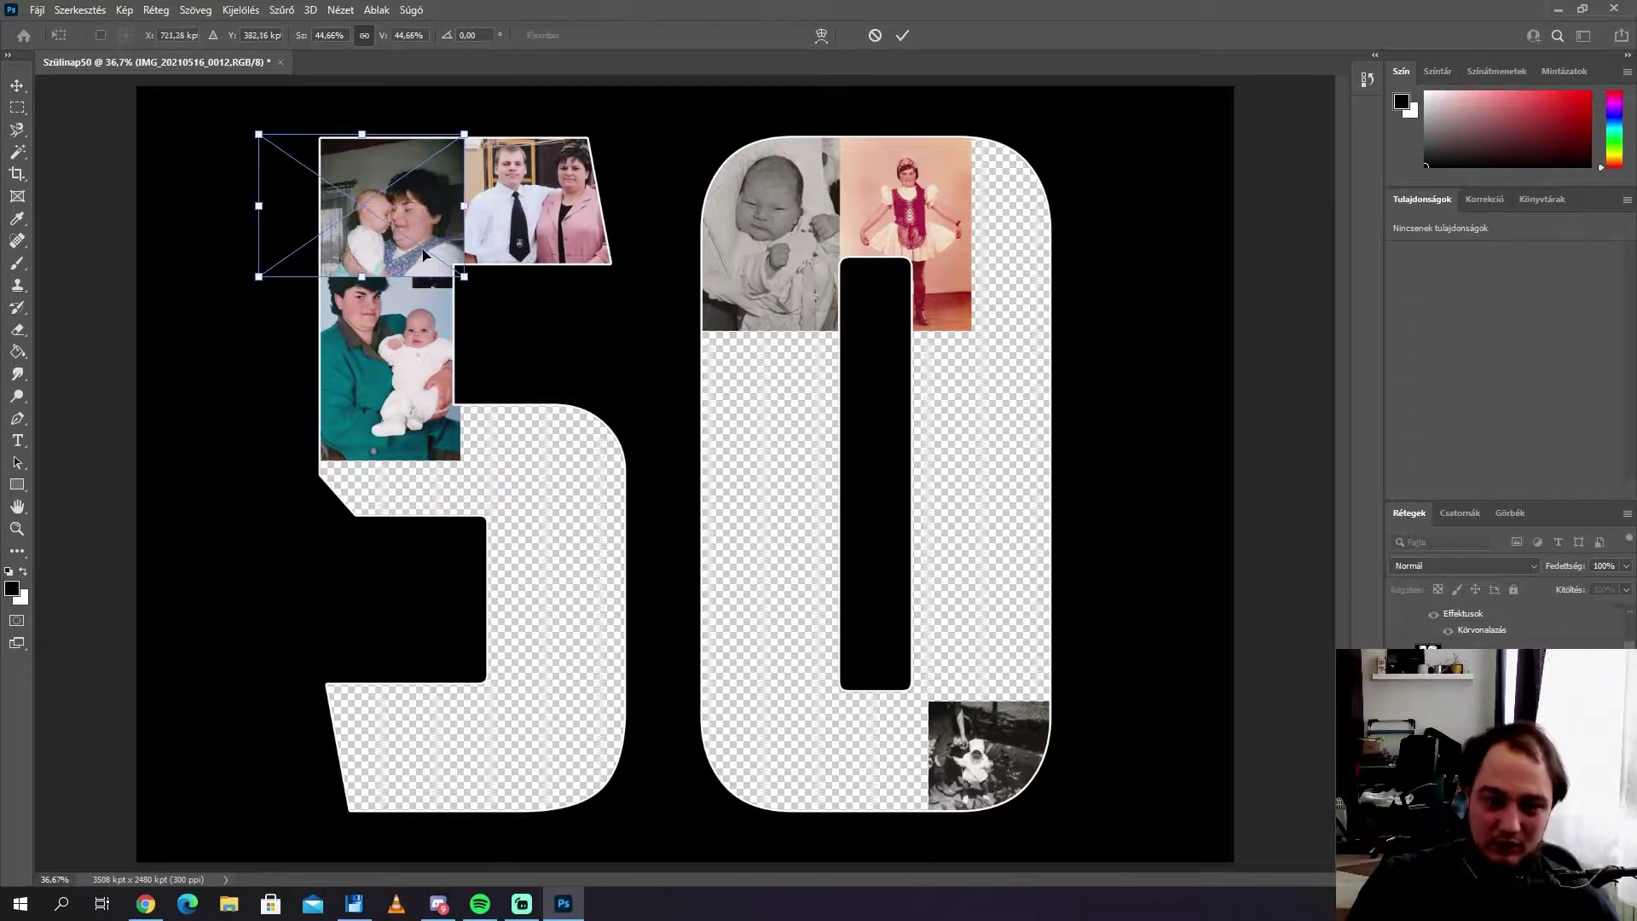
pyautogui.moveTo(399, 404); pyautogui.dragTo(562, 560)
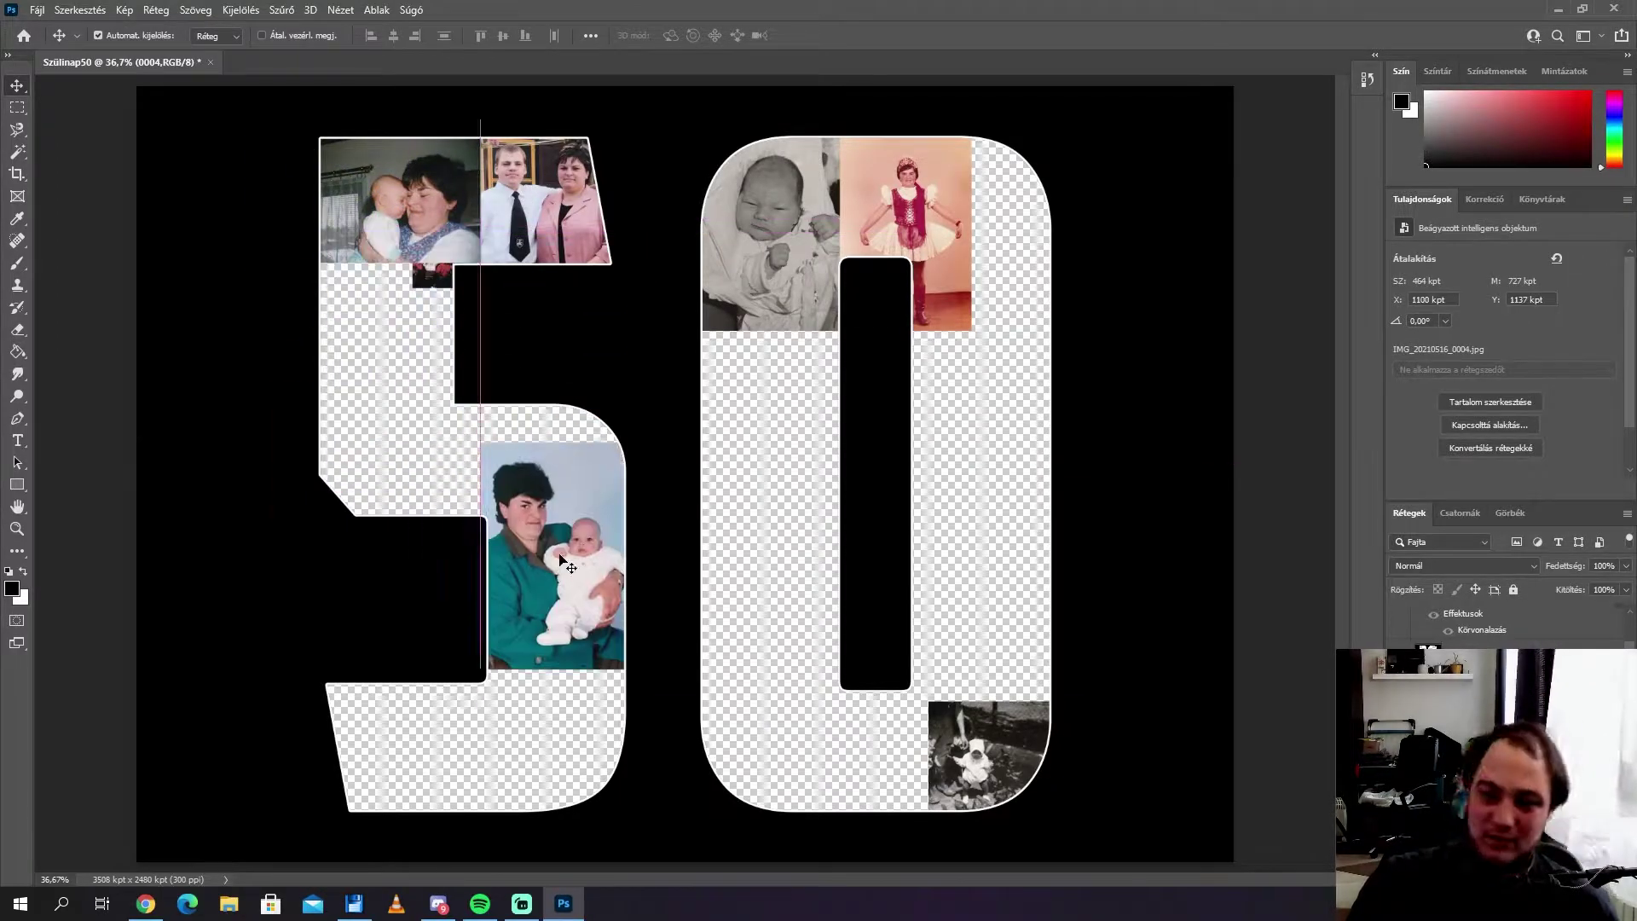
pyautogui.press('e')
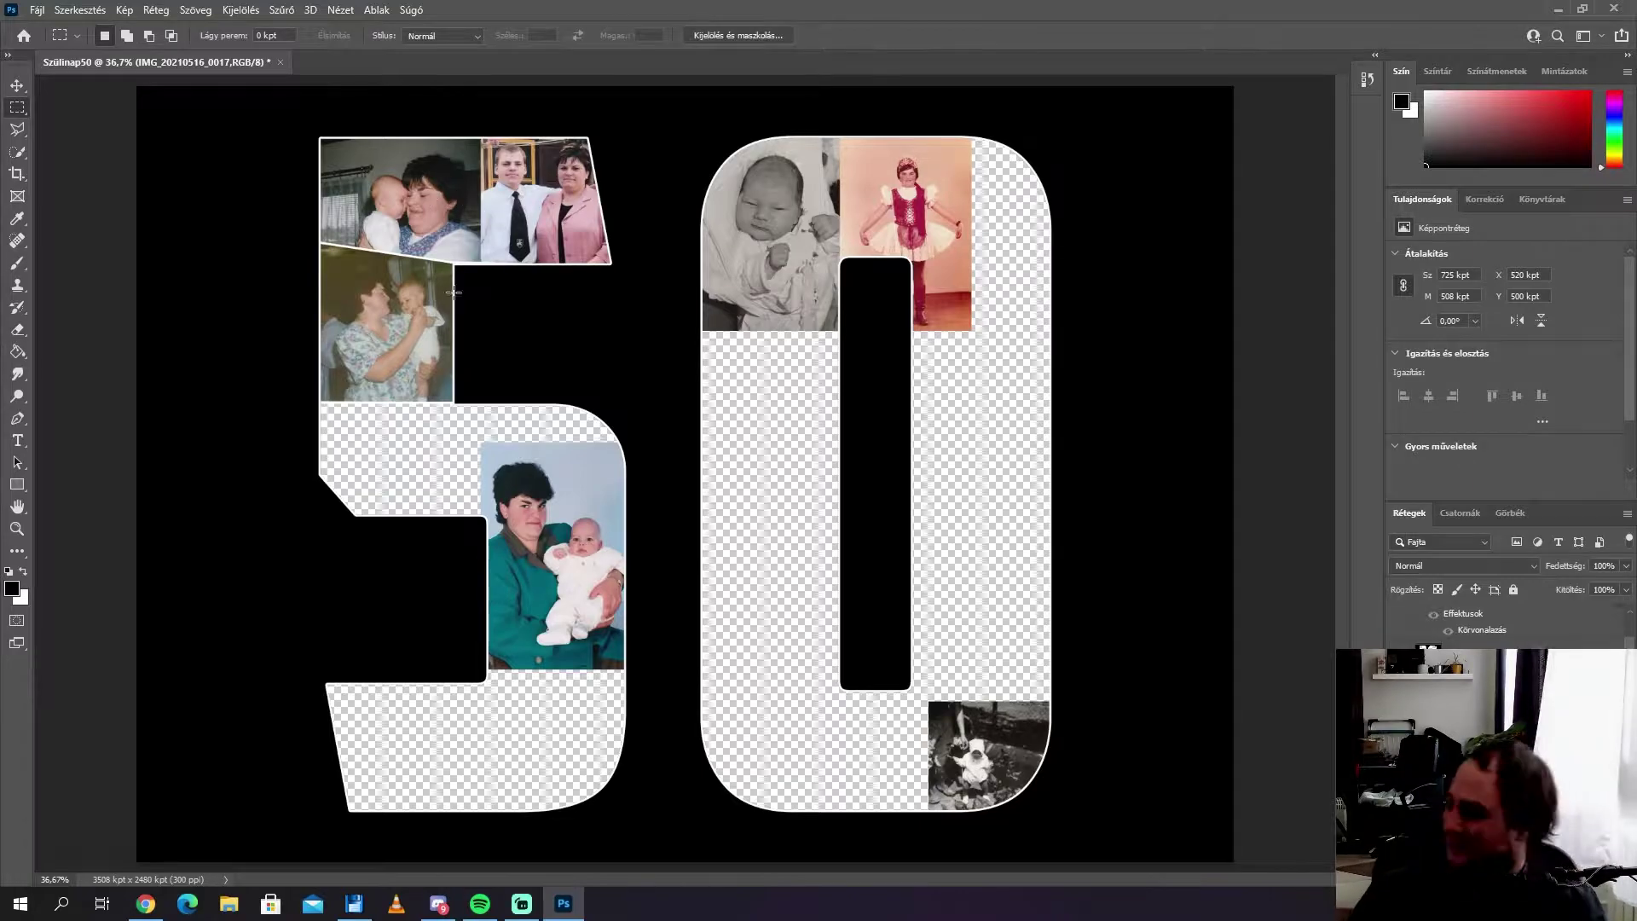
pyautogui.press('v')
pyautogui.press('Delete')
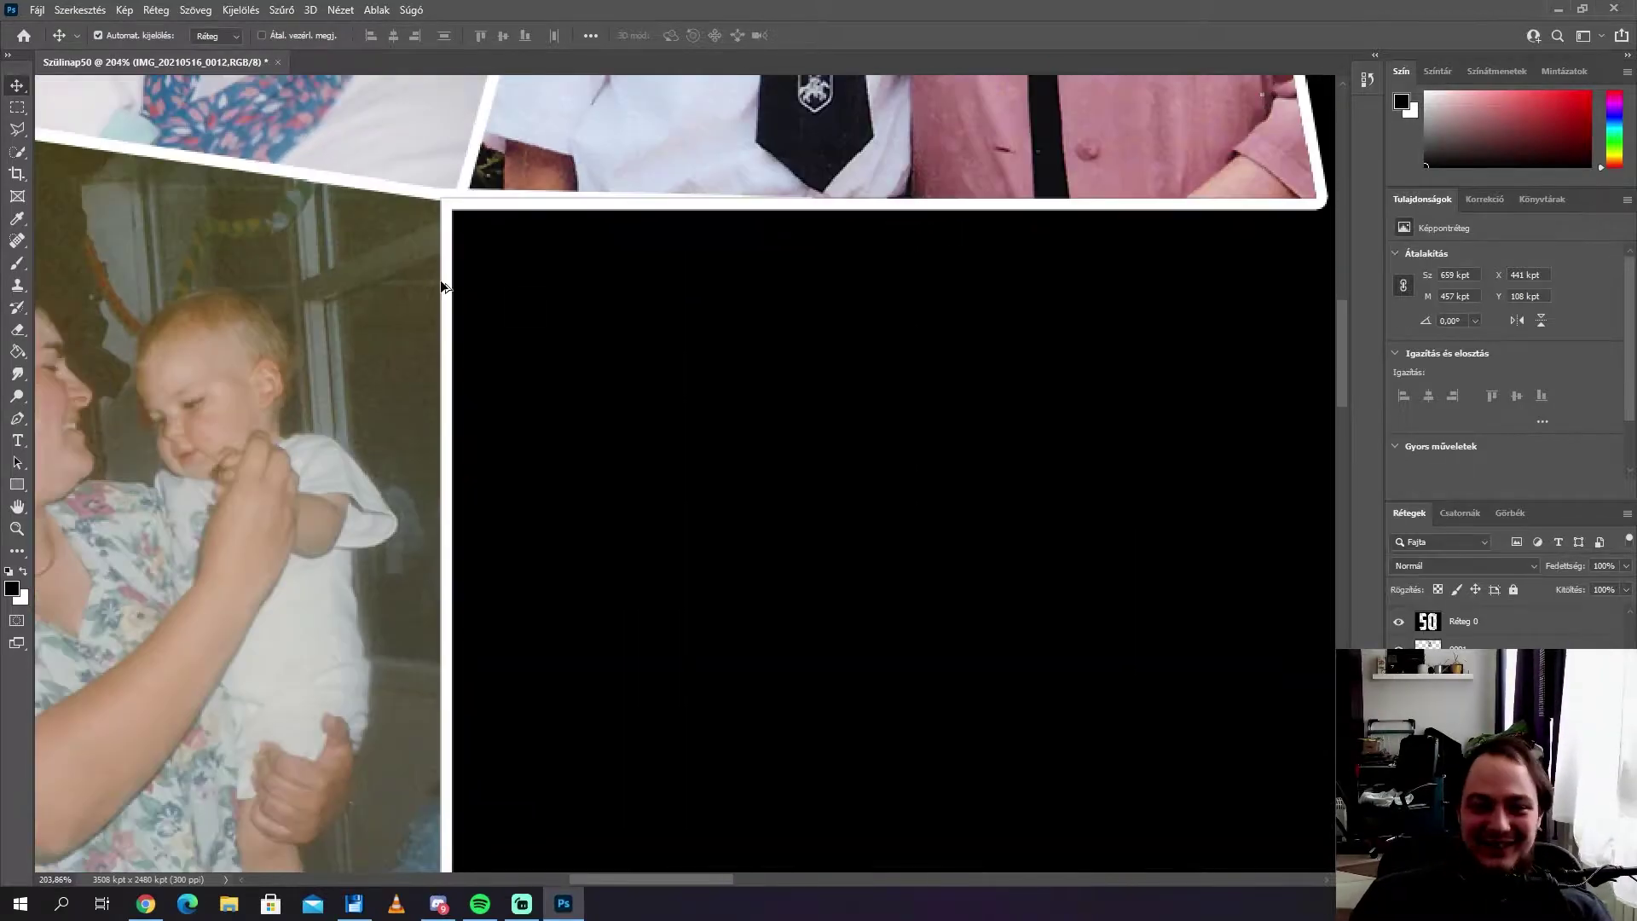
# Step: Nudge the couple photo slightly right and erase part of the lower photo
pyautogui.scroll(-5, 442, 287)
pyautogui.scroll(4, 468, 438)
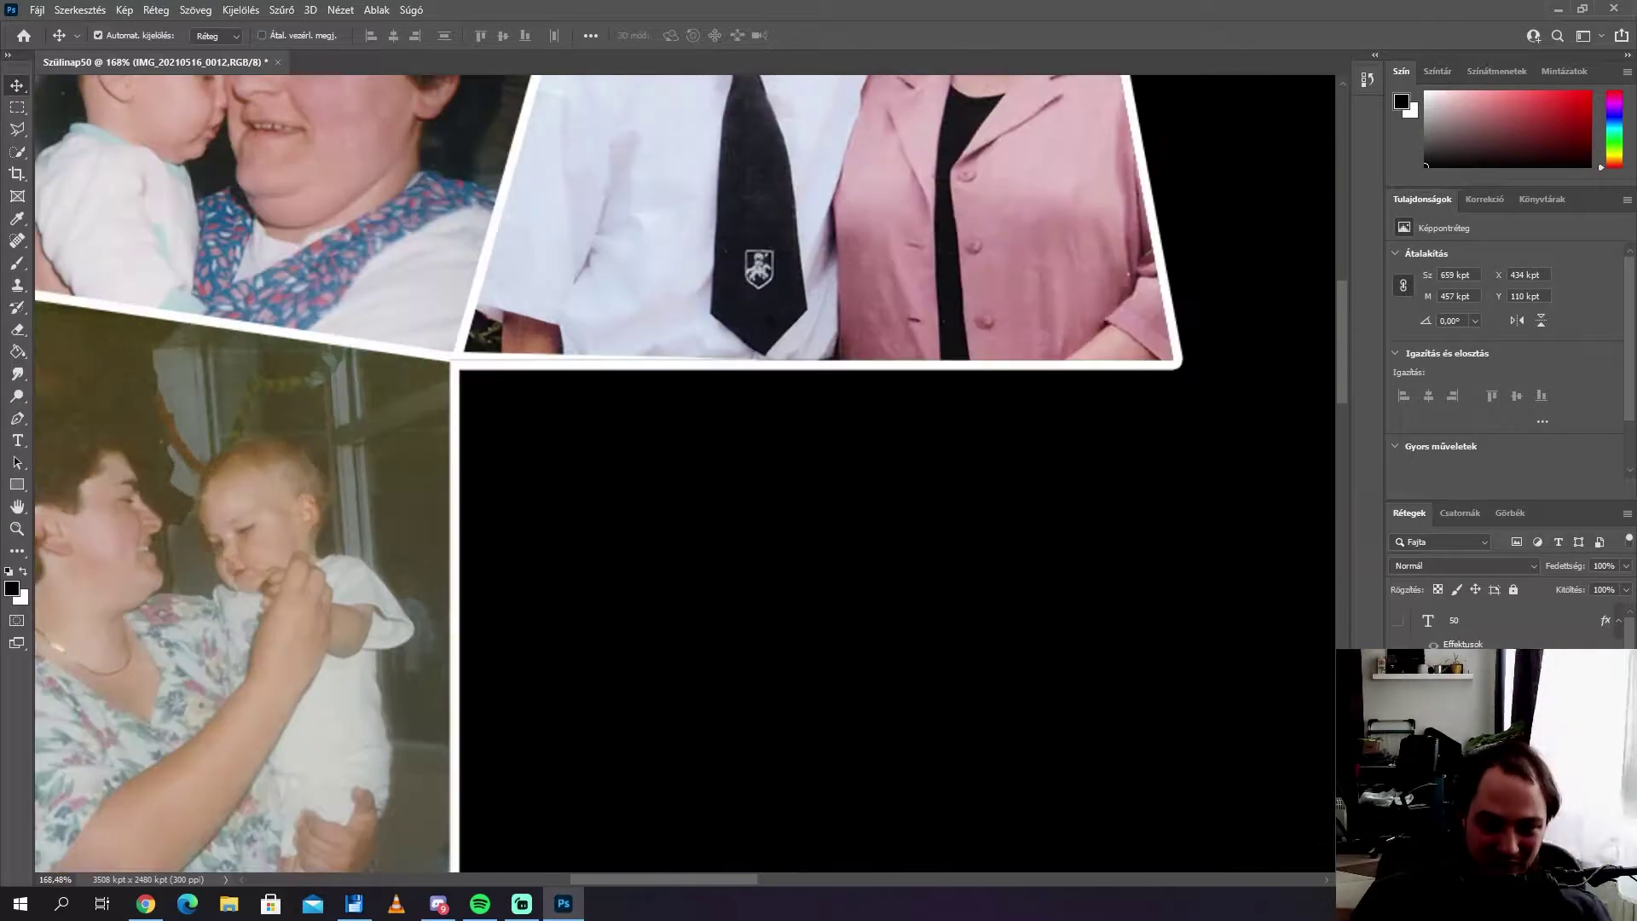
pyautogui.scroll(-3, 358, 317)
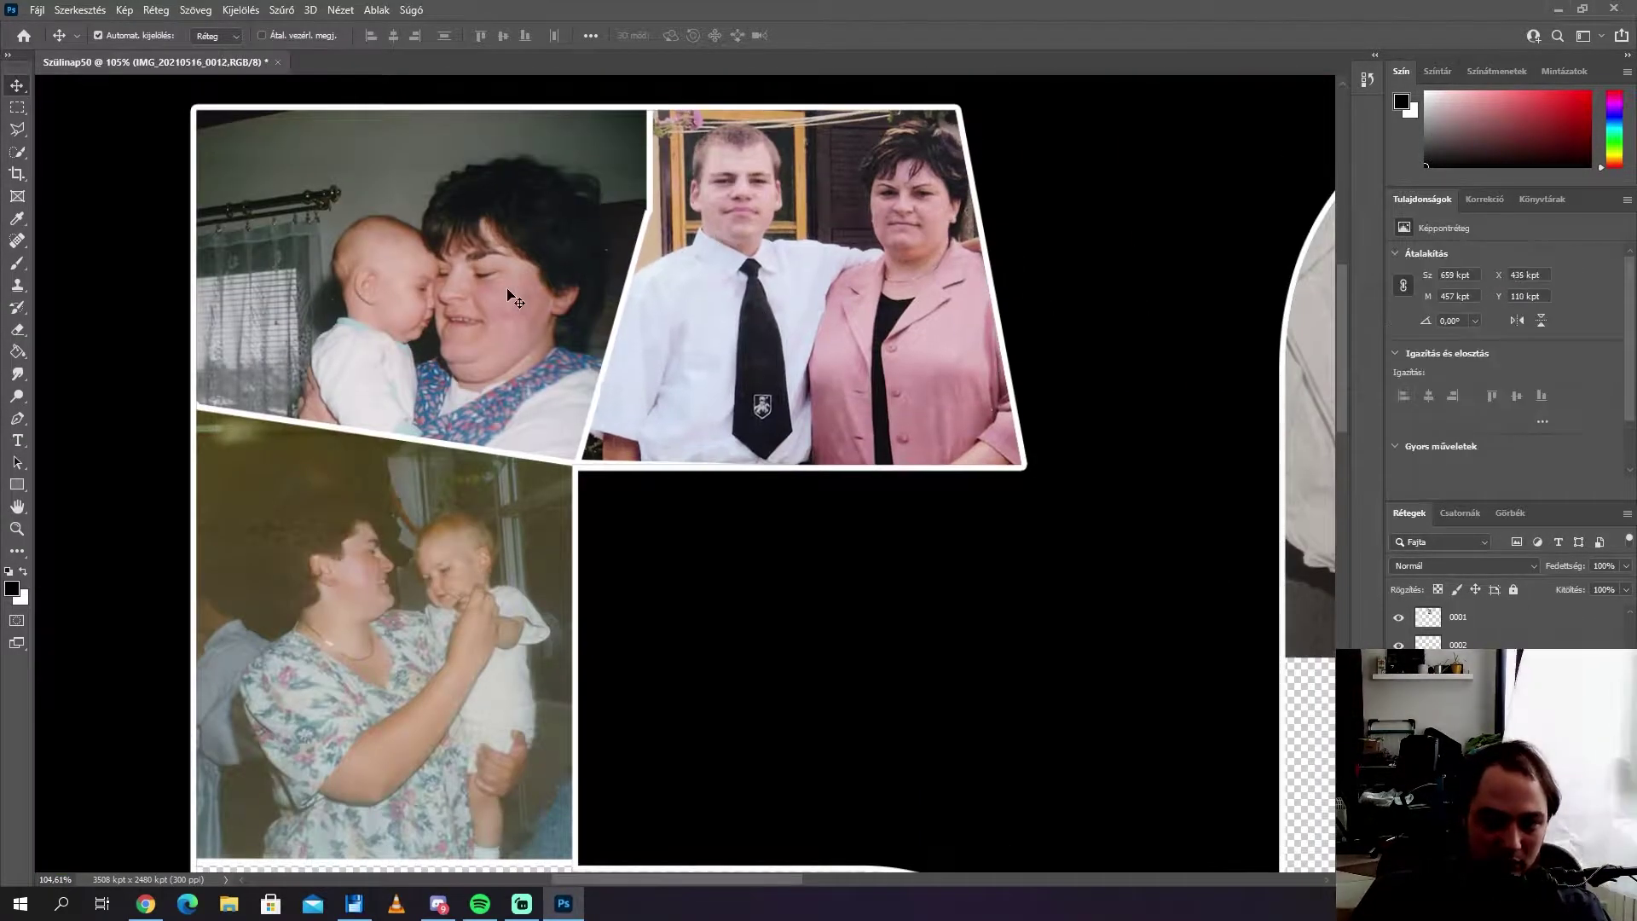
pyautogui.moveTo(407, 320); pyautogui.dragTo(443, 317)
pyautogui.scroll(4, 606, 419)
pyautogui.press('e')
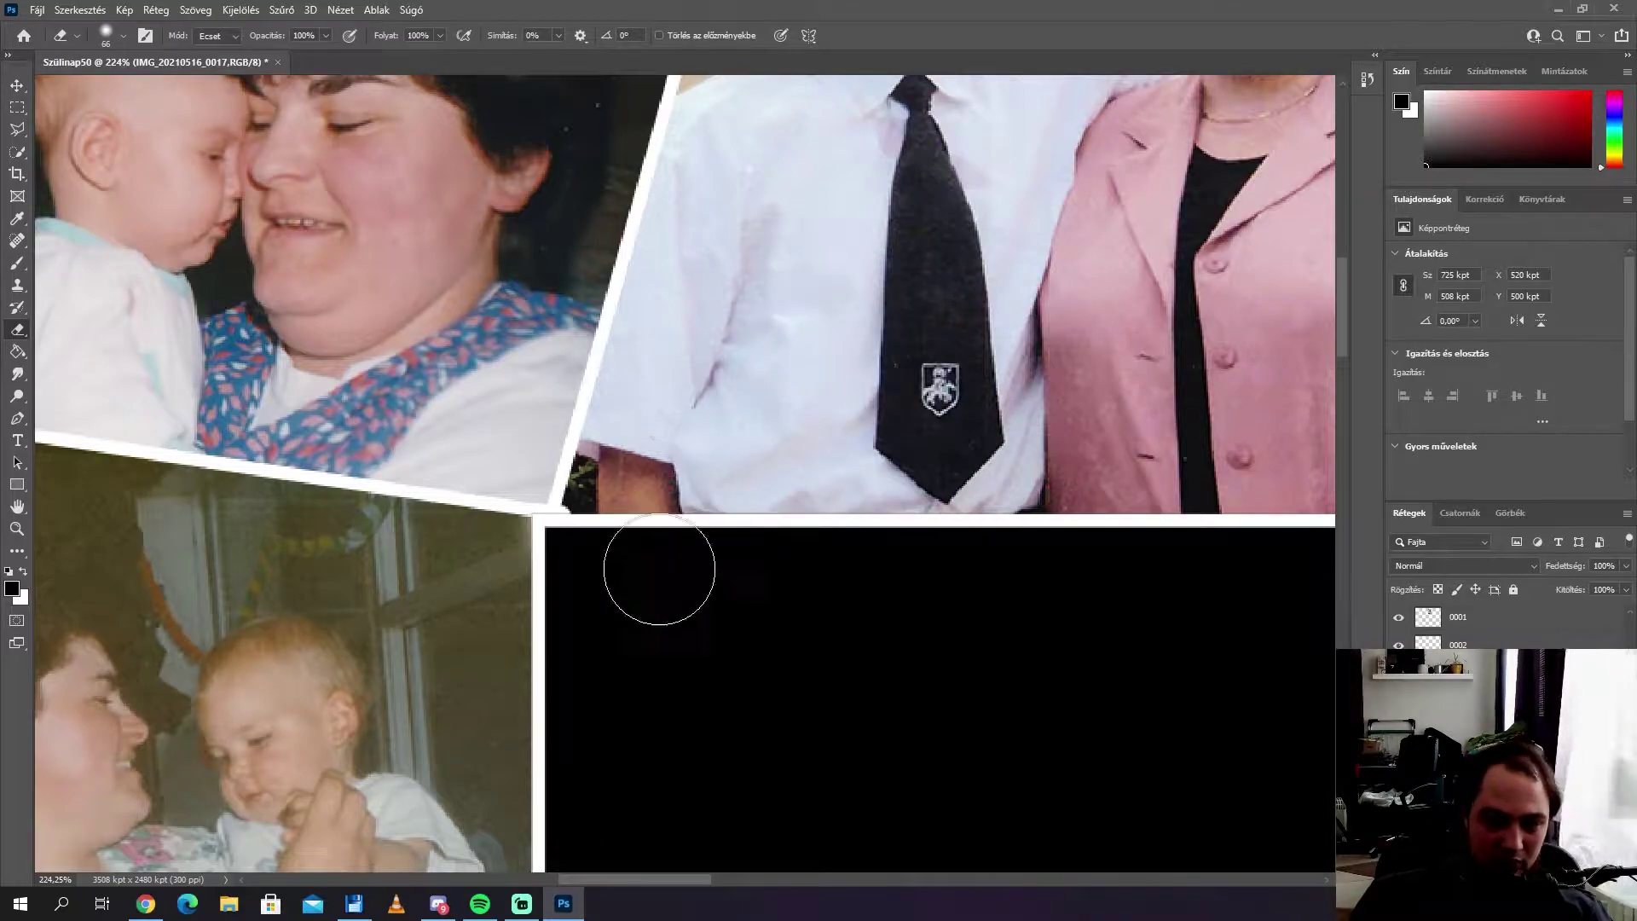
pyautogui.press('v')
# Step: Erase a stray speck where the white photo borders meet
pyautogui.scroll(-4, 716, 494)
pyautogui.scroll(1, 703, 483)
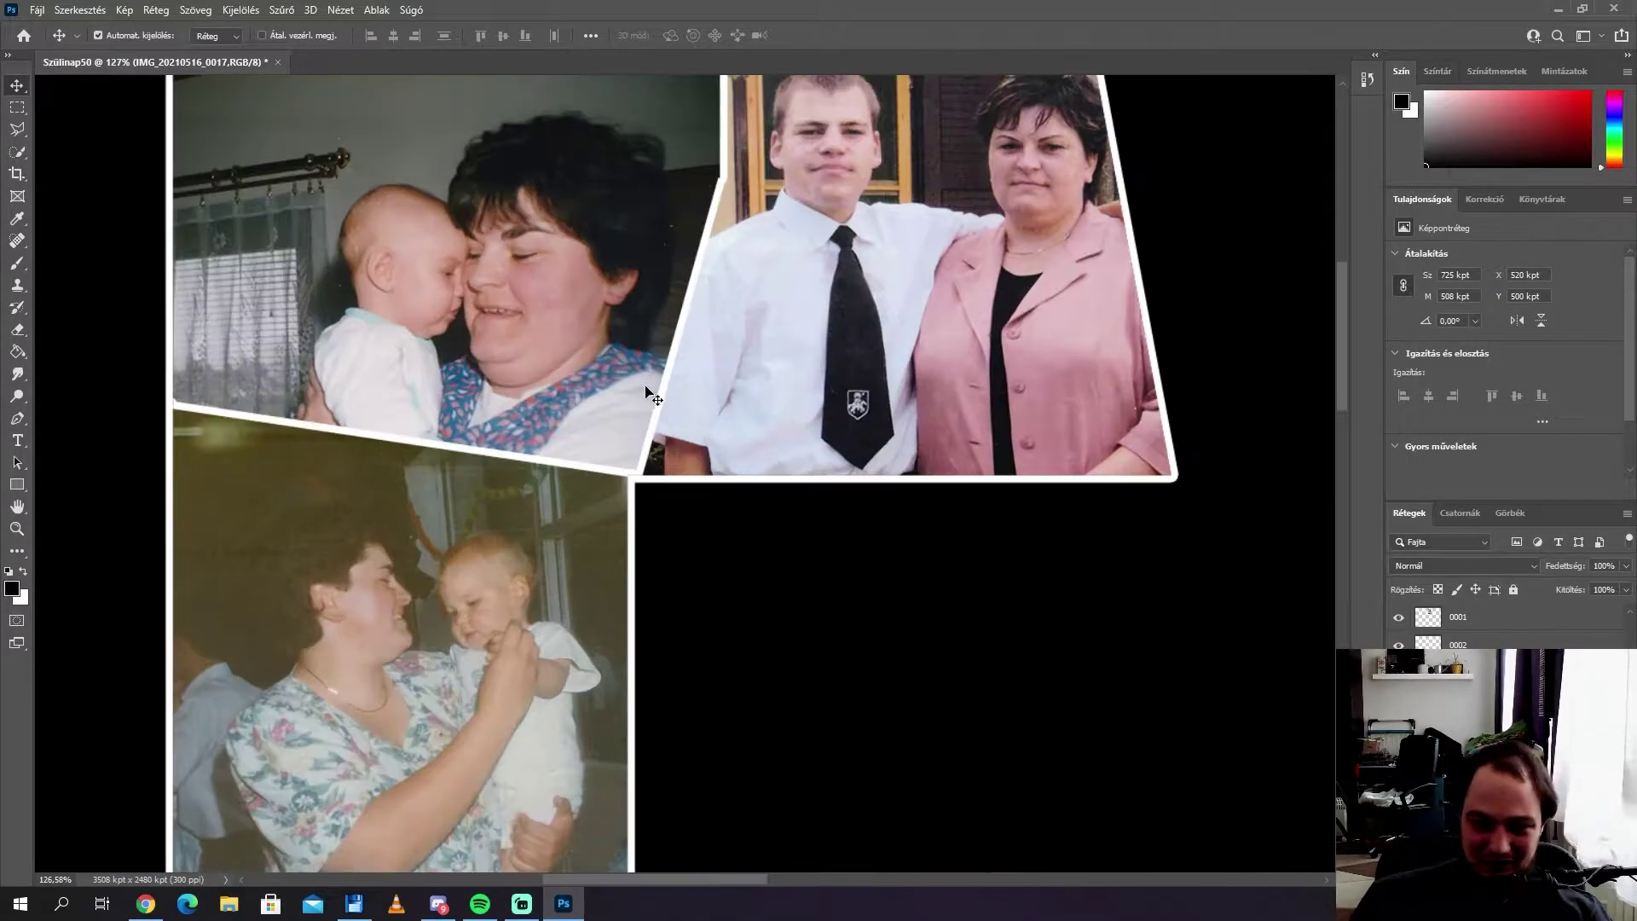
pyautogui.scroll(3, 704, 484)
pyautogui.scroll(-3, 852, 341)
pyautogui.scroll(2, 618, 482)
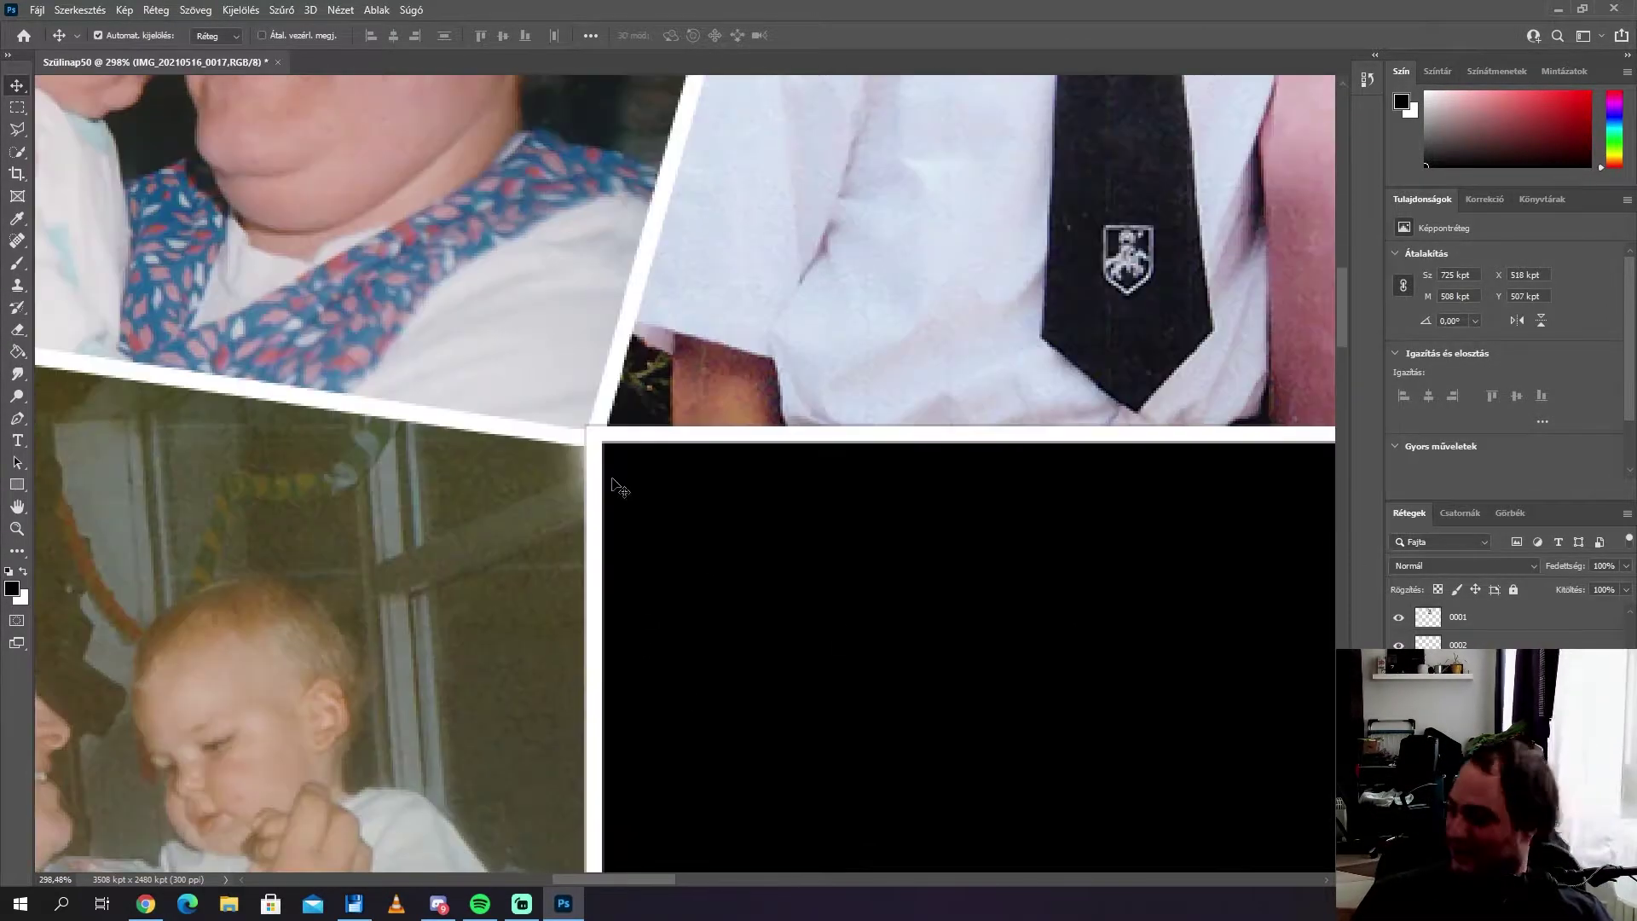
pyautogui.scroll(-5, 937, 597)
pyautogui.scroll(1, 1056, 658)
pyautogui.scroll(3, 1279, 719)
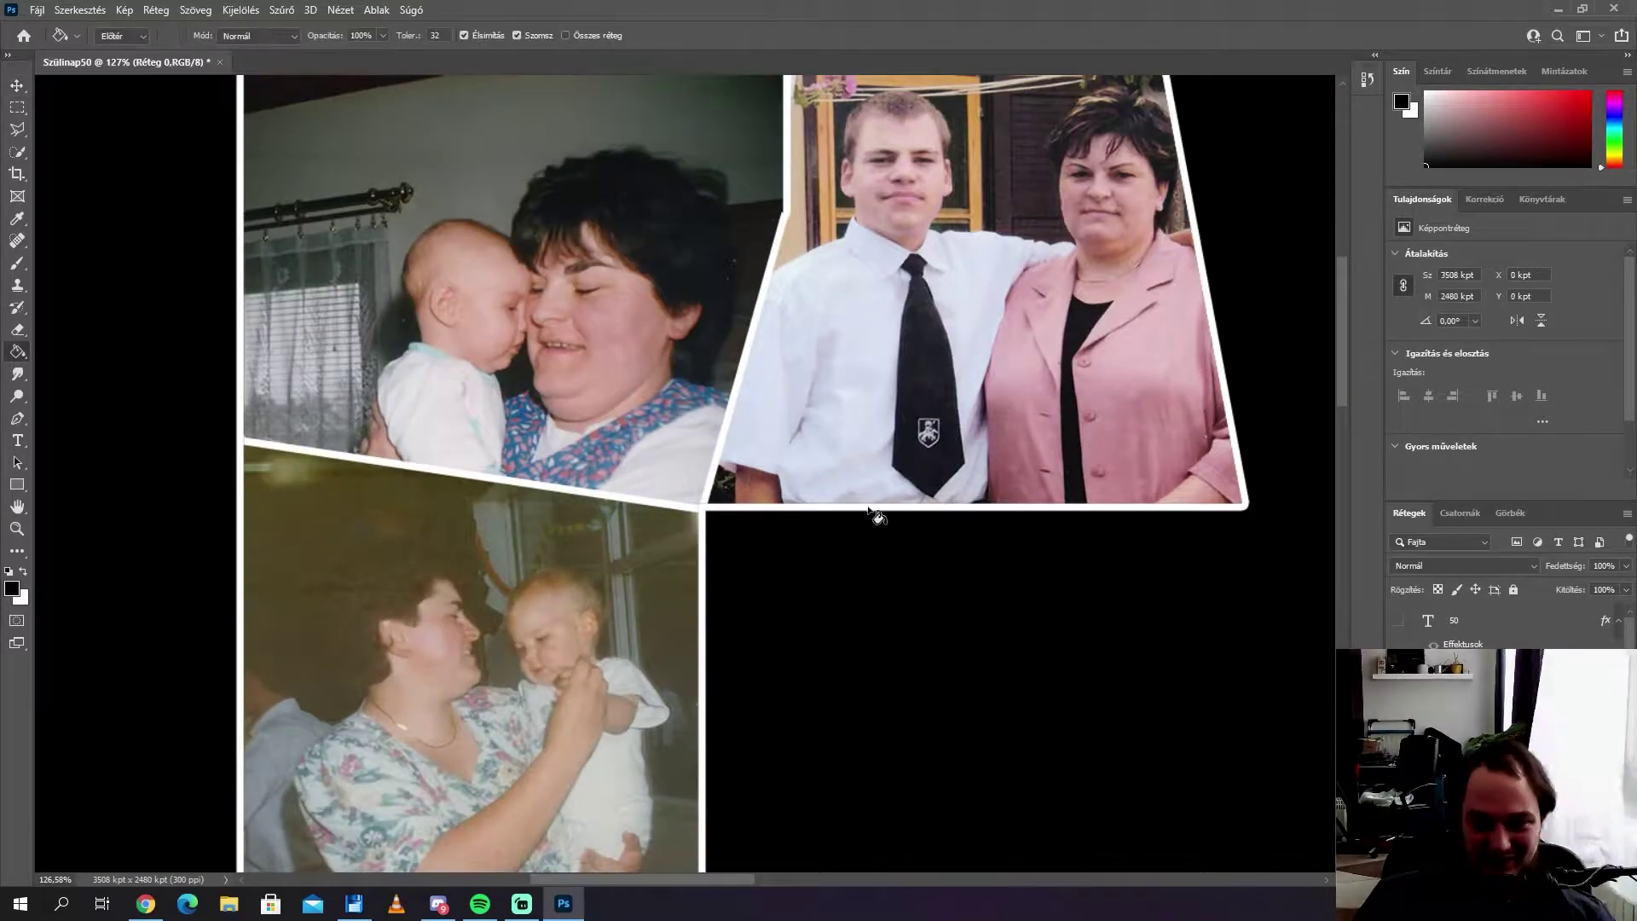
pyautogui.press('v')
pyautogui.scroll(-3, 870, 511)
pyautogui.scroll(-2, 494, 329)
pyautogui.scroll(3, 771, 823)
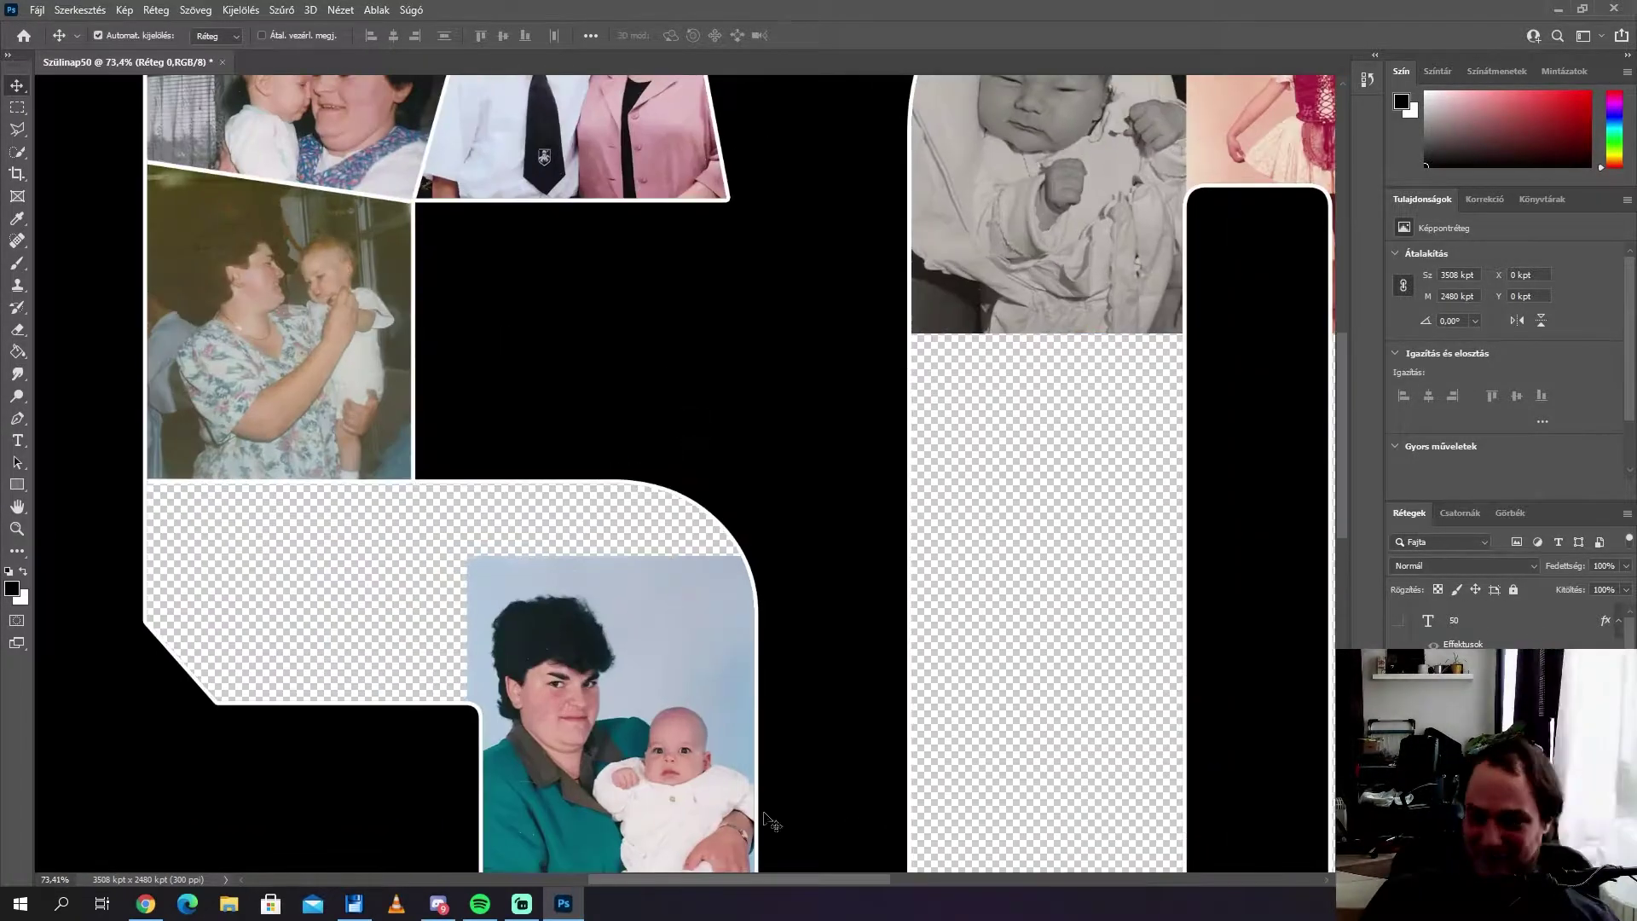
pyautogui.scroll(4, 646, 431)
pyautogui.scroll(6, 646, 431)
pyautogui.click(17, 329)
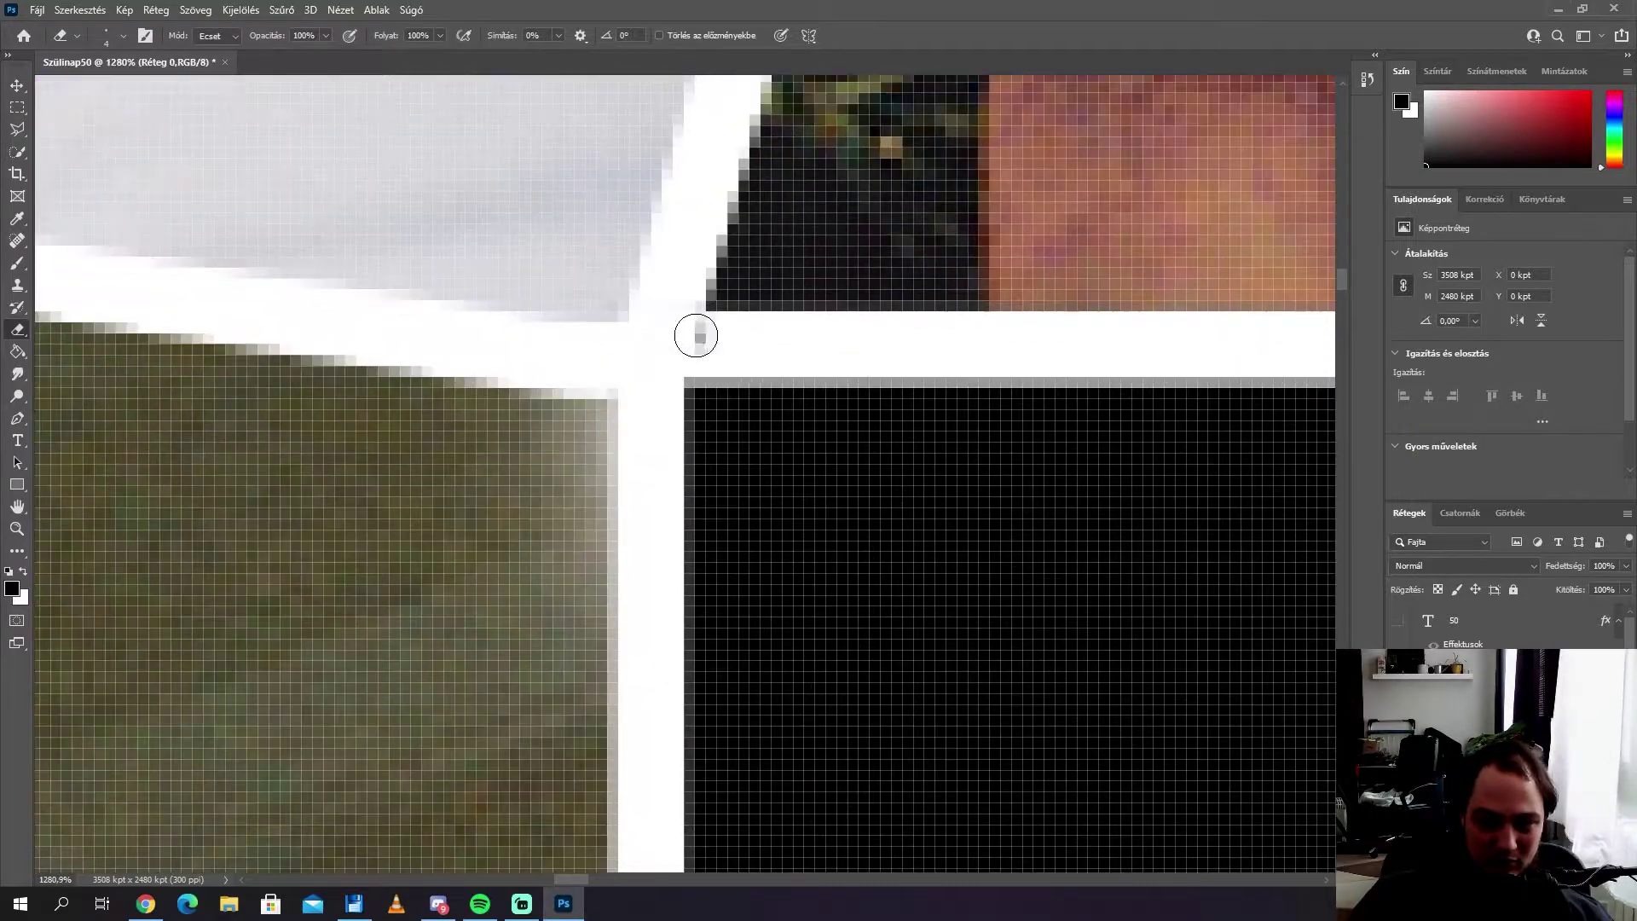
pyautogui.scroll(-8, 742, 383)
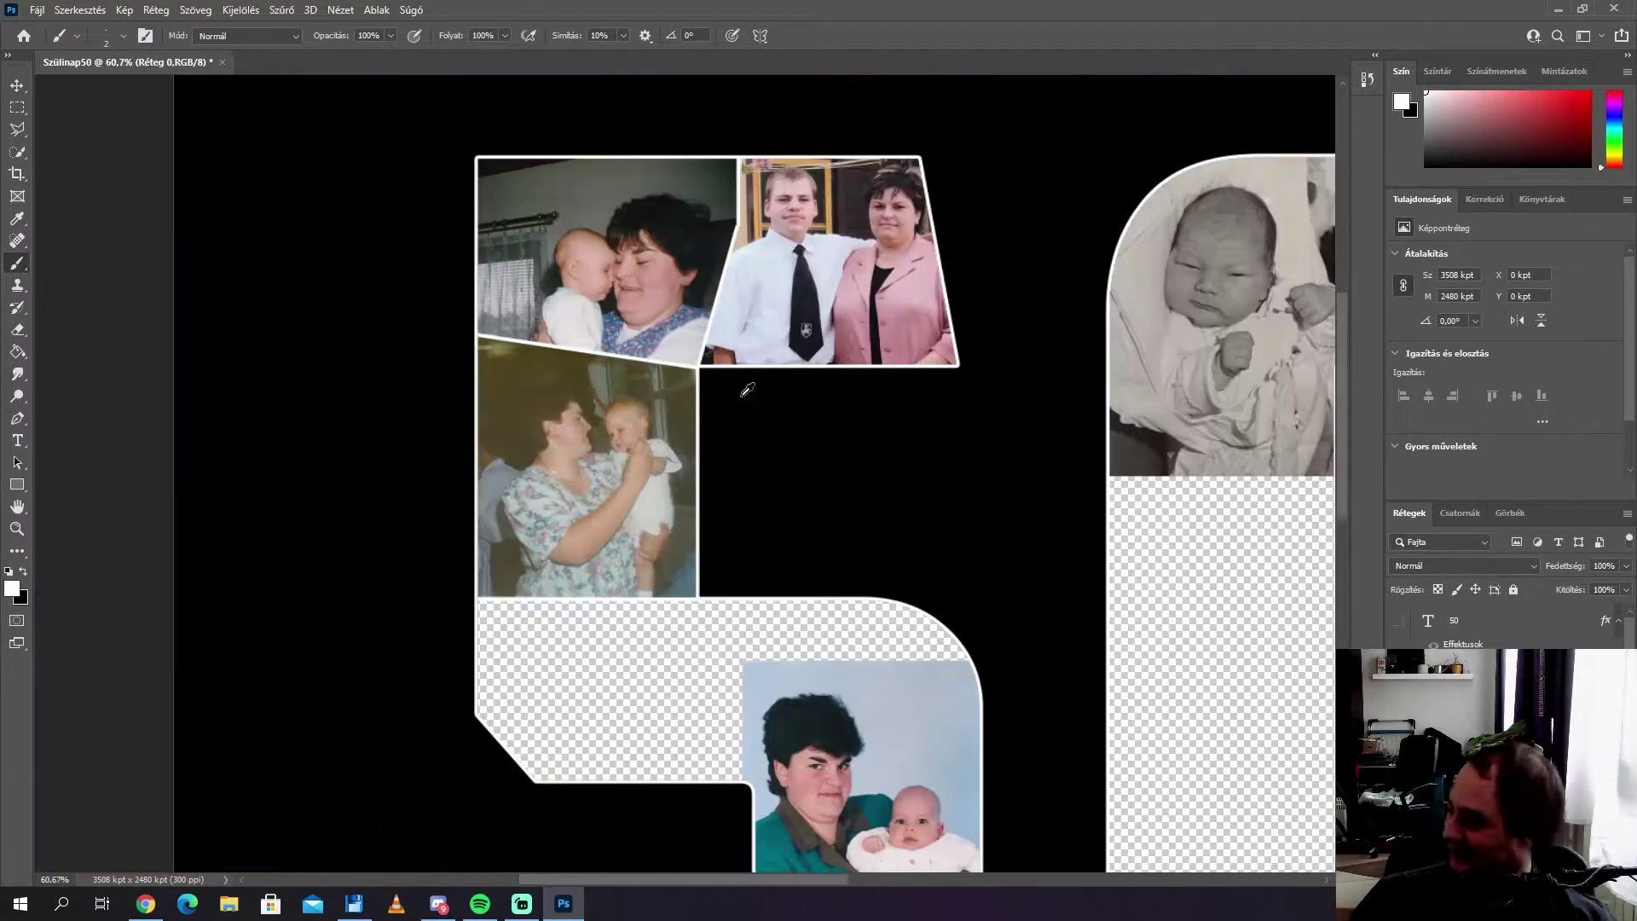
pyautogui.scroll(-2, 716, 376)
pyautogui.scroll(2, 785, 500)
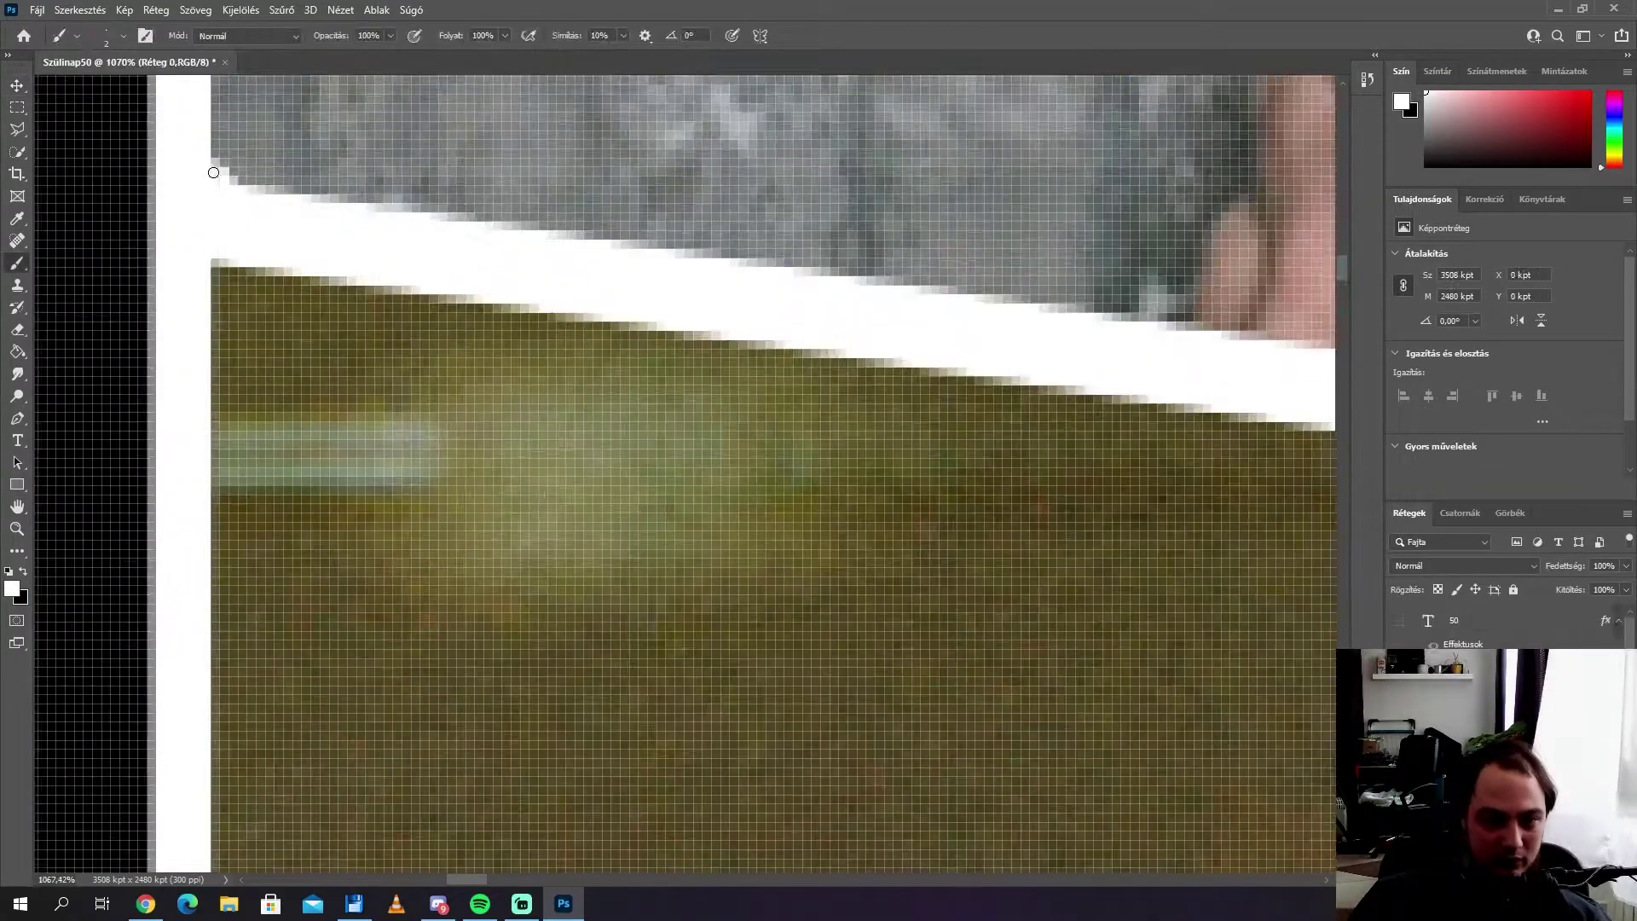
pyautogui.press('v')
# Step: Nudge the mother-and-baby photo into alignment with its neighbours
pyautogui.scroll(-6, 998, 413)
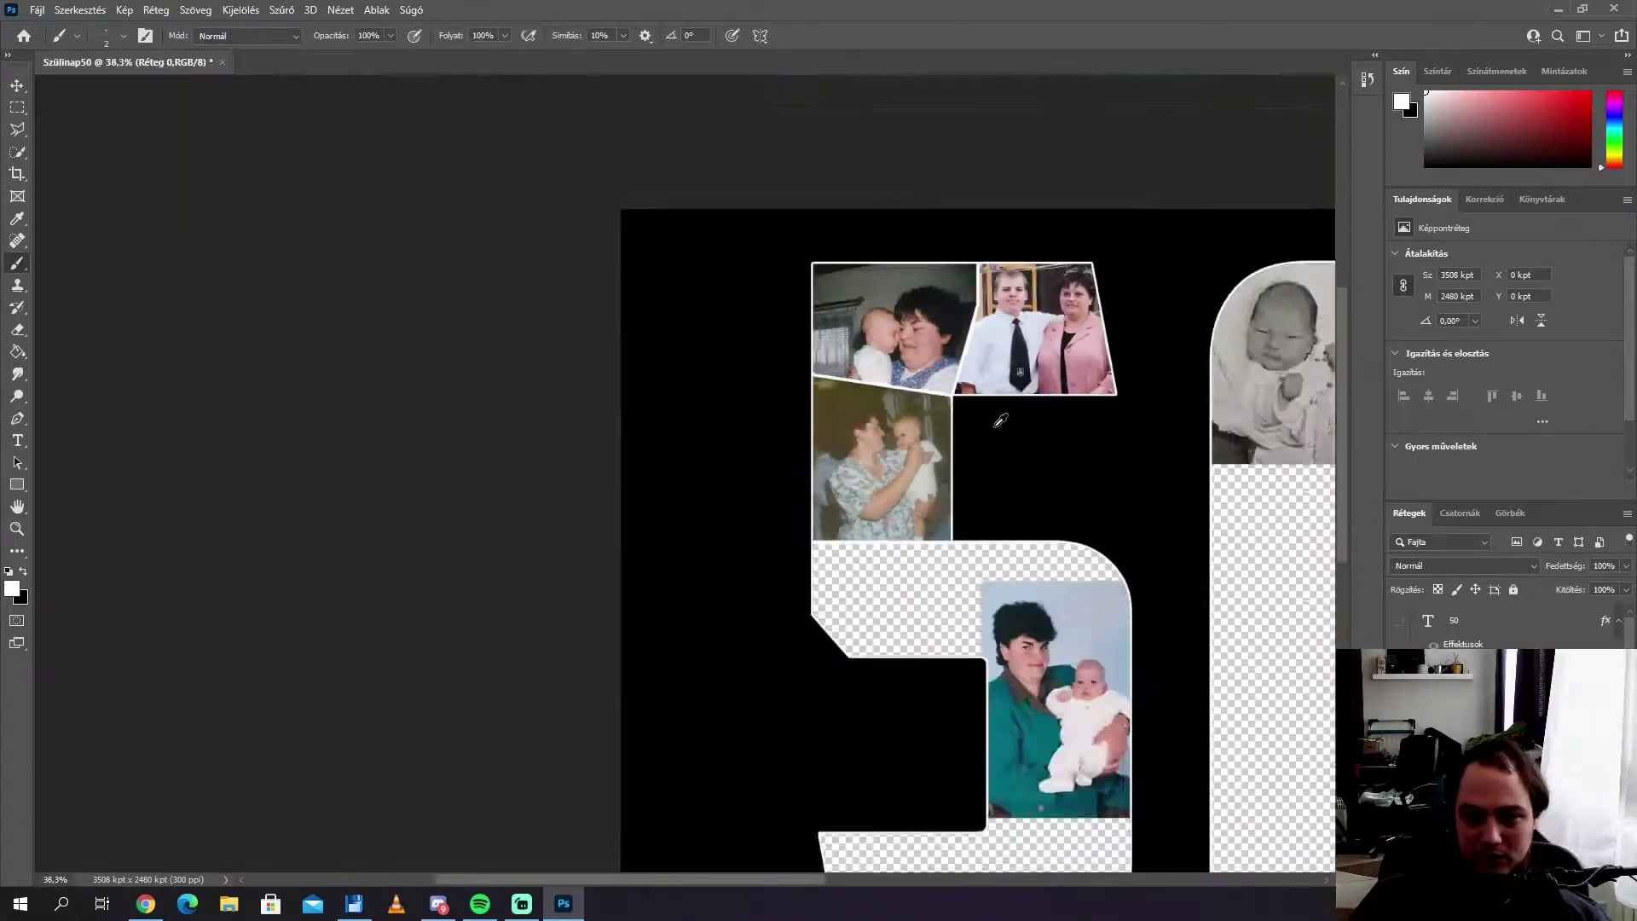
pyautogui.scroll(-3, 920, 358)
pyautogui.scroll(-3, 541, 373)
pyautogui.scroll(5, 529, 449)
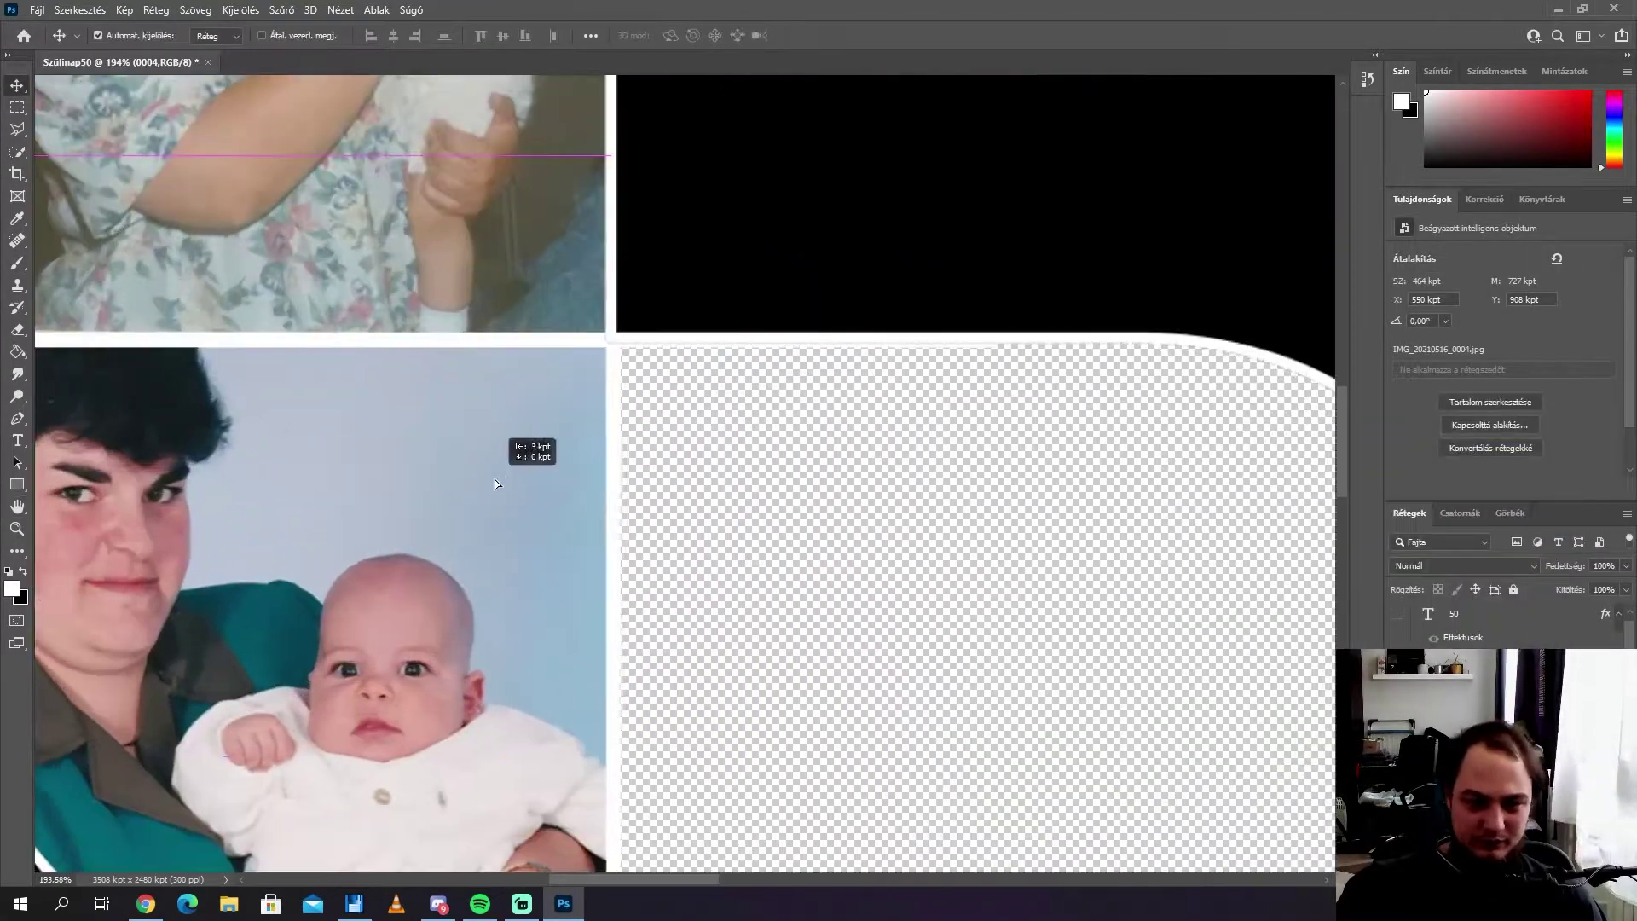
pyautogui.scroll(-4, 529, 449)
pyautogui.scroll(4, 617, 387)
pyautogui.scroll(-2, 618, 387)
pyautogui.moveTo(485, 429); pyautogui.dragTo(485, 432)
# Step: Draw rectangular selections over the gap between photos, then undo the change
pyautogui.press('m')
pyautogui.scroll(3, 485, 432)
pyautogui.moveTo(714, 663); pyautogui.dragTo(540, 675)
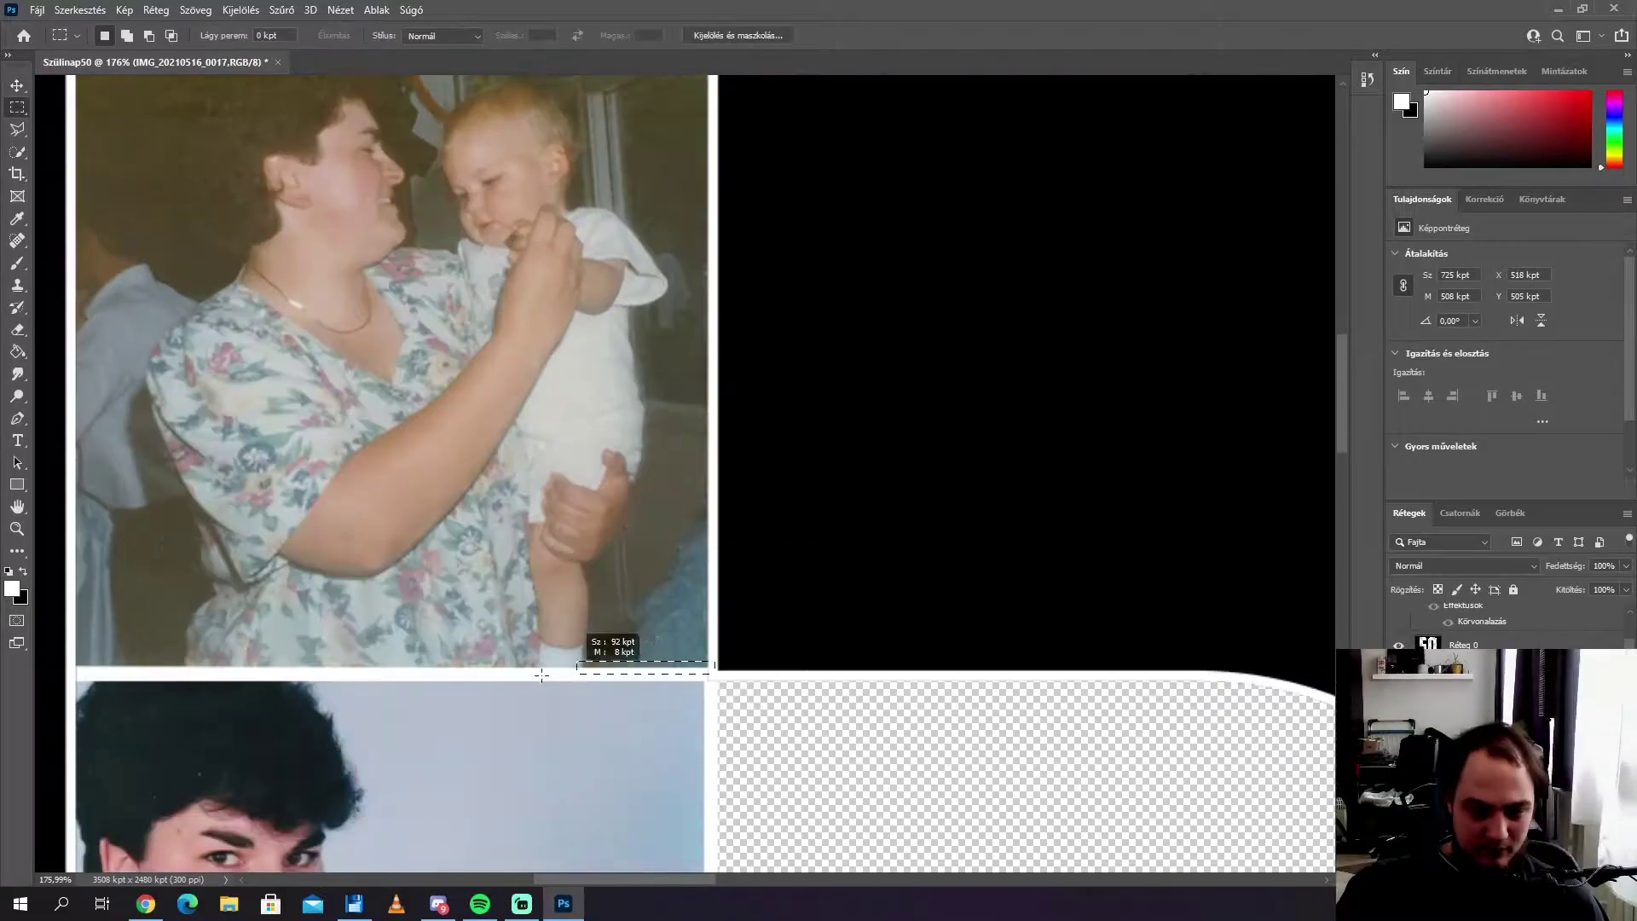
pyautogui.scroll(2, 689, 709)
pyautogui.scroll(2, 688, 709)
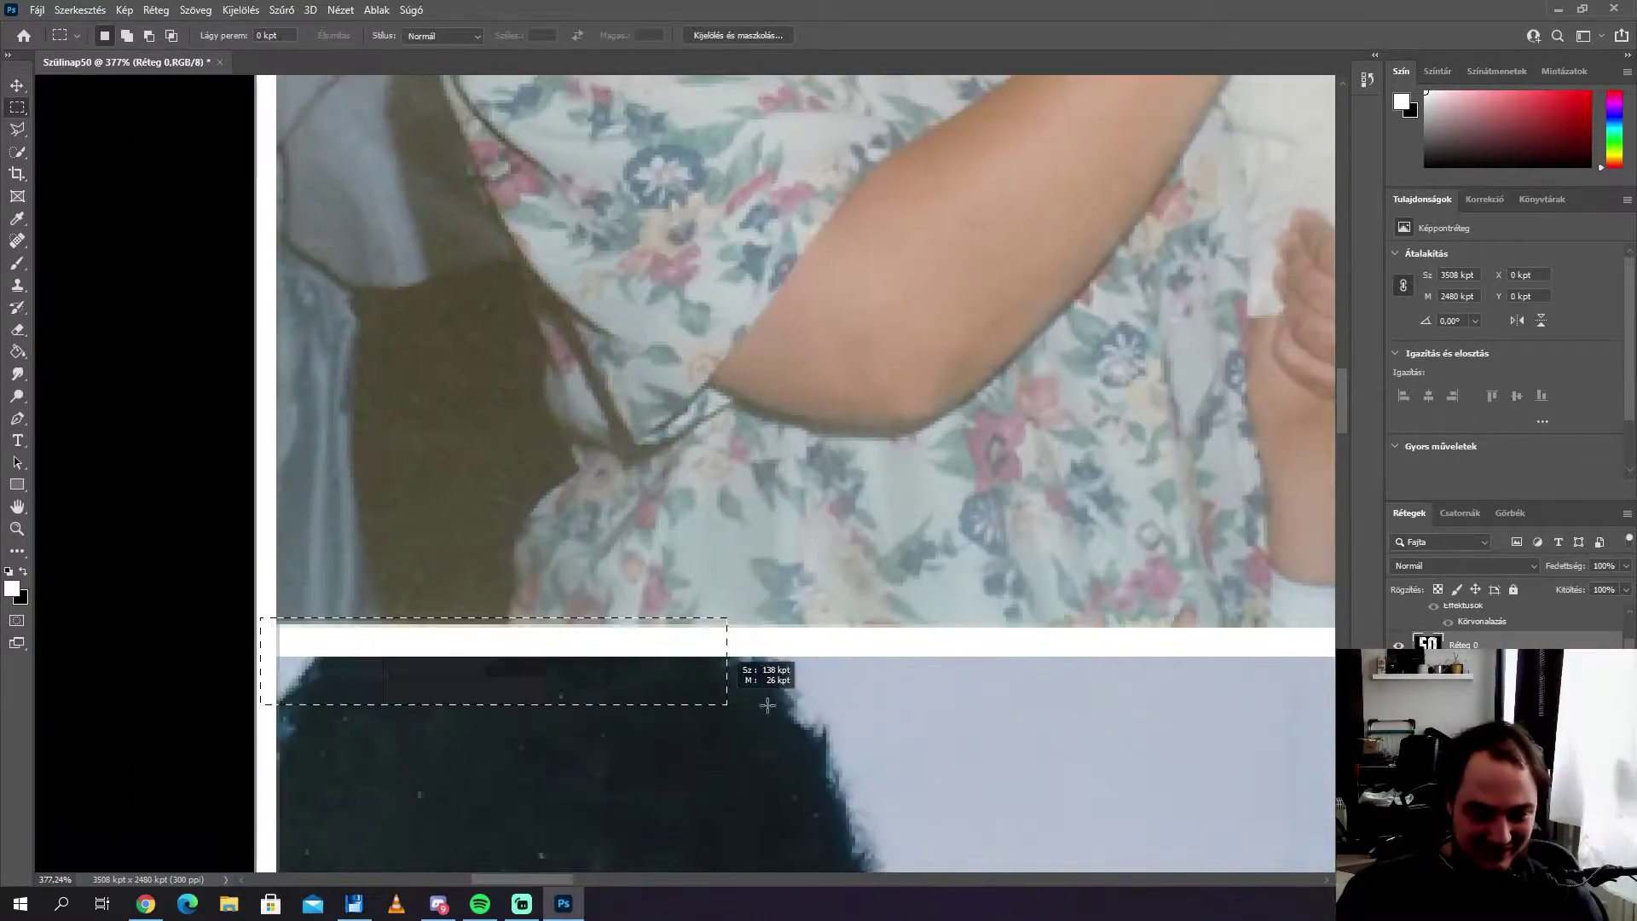
pyautogui.moveTo(689, 710); pyautogui.dragTo(1188, 725)
pyautogui.hotkey('ctrl', 'z')
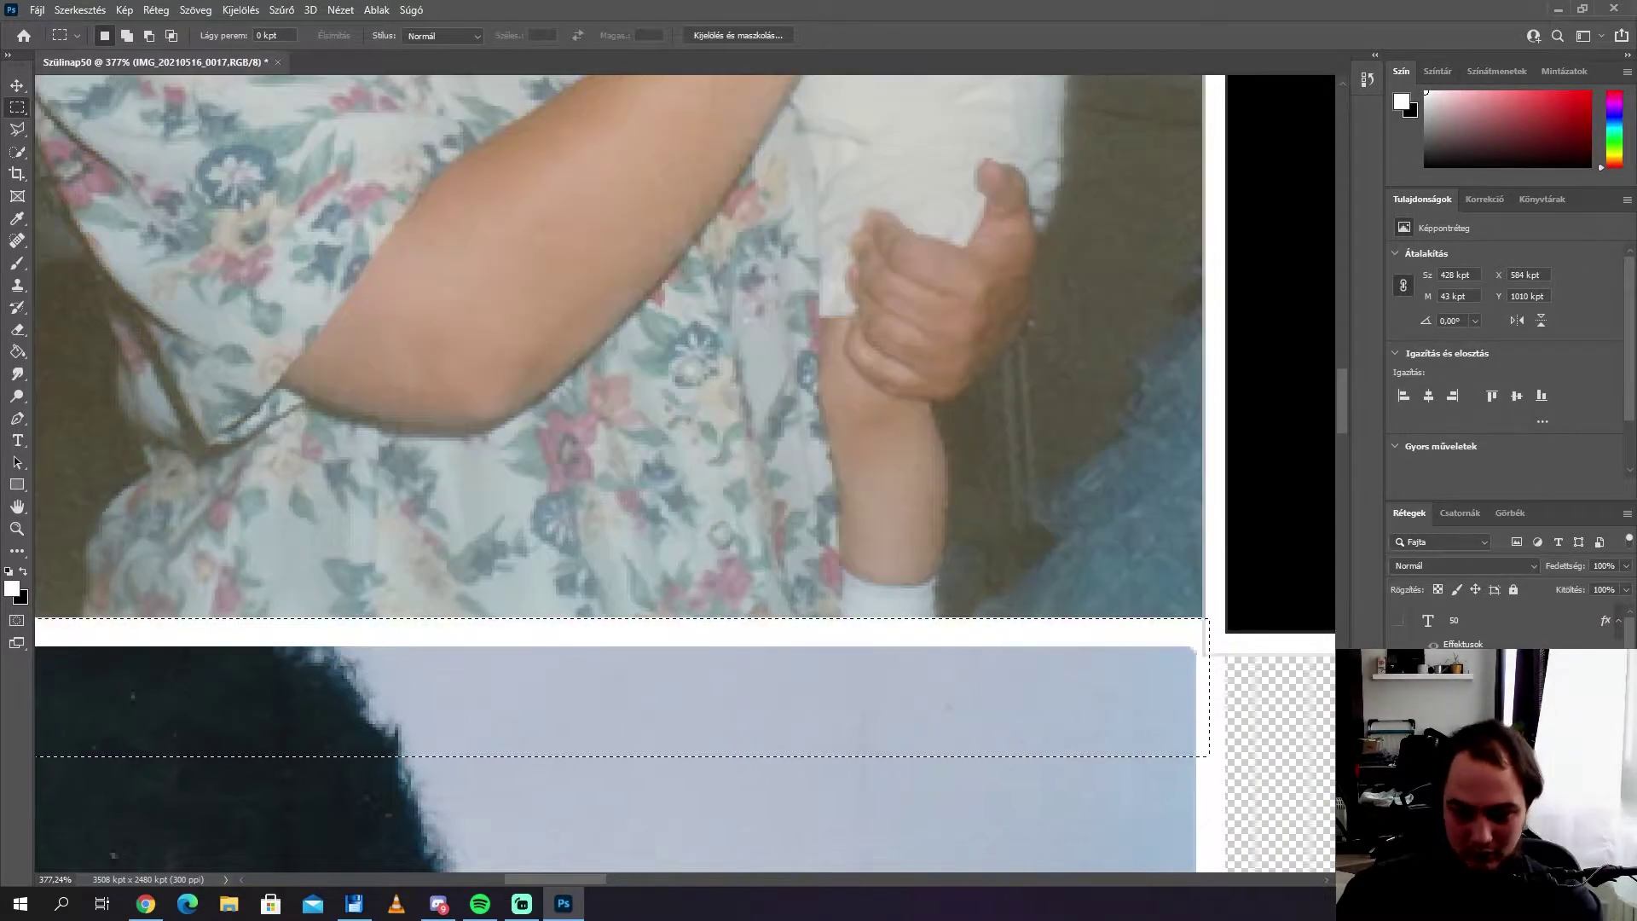
pyautogui.scroll(-4, 444, 622)
pyautogui.scroll(4, 747, 584)
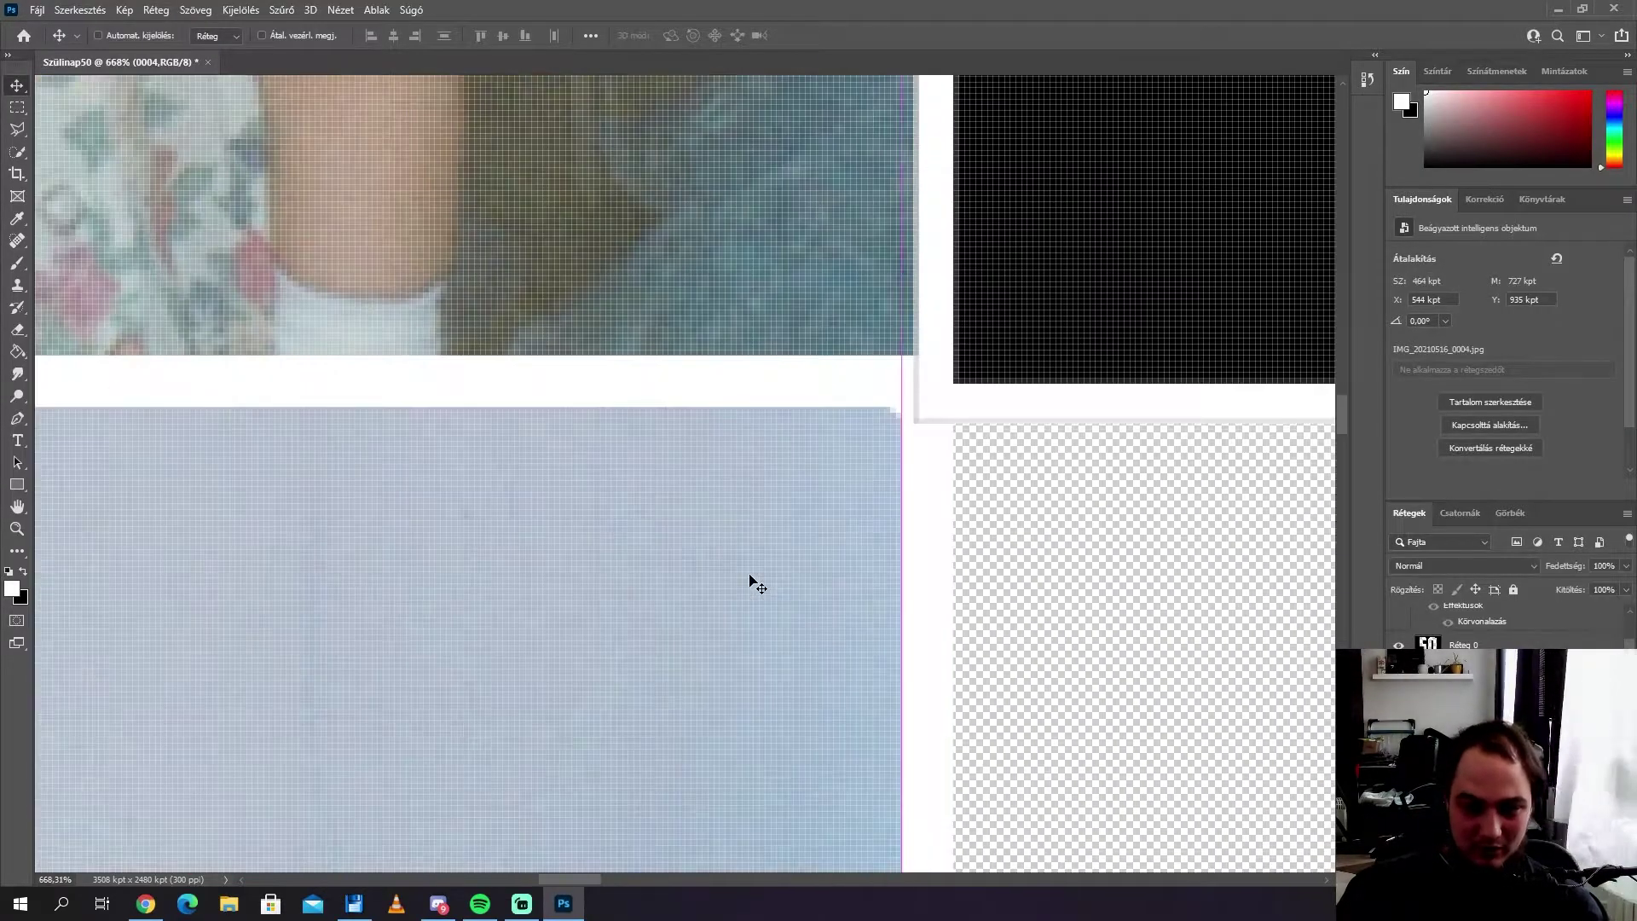
pyautogui.scroll(2, 748, 584)
pyautogui.scroll(-10, 752, 561)
pyautogui.scroll(-3, 752, 561)
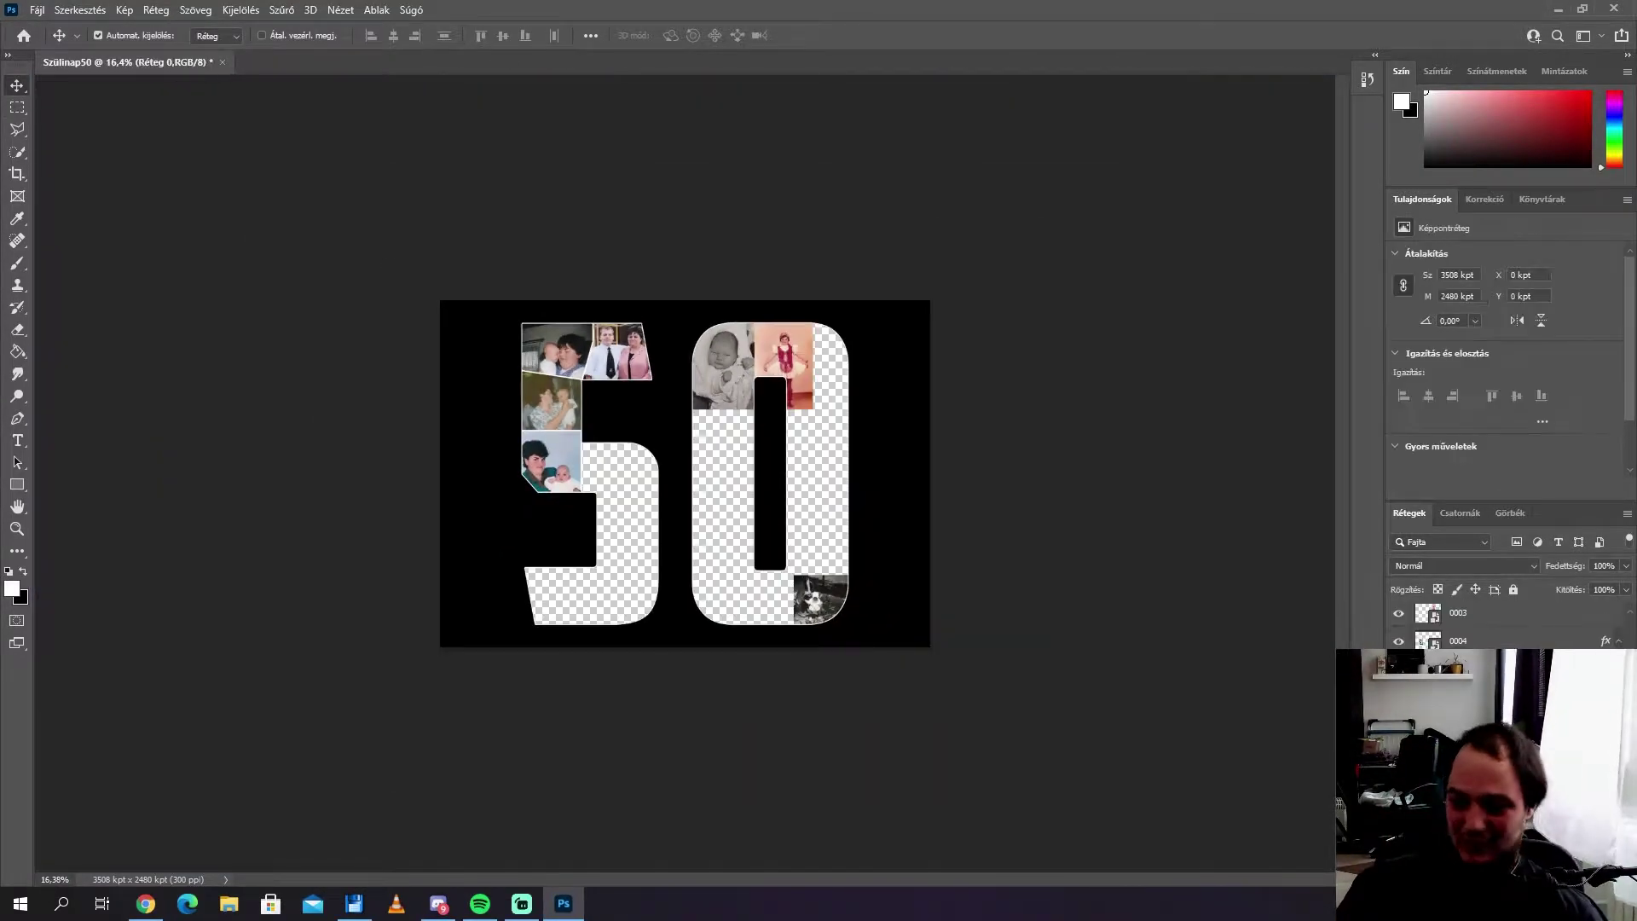
# Step: Select the SZÜLETÉSNAPOT text layer, then the bottom-left photo of the 5
pyautogui.scroll(1, 189, 170)
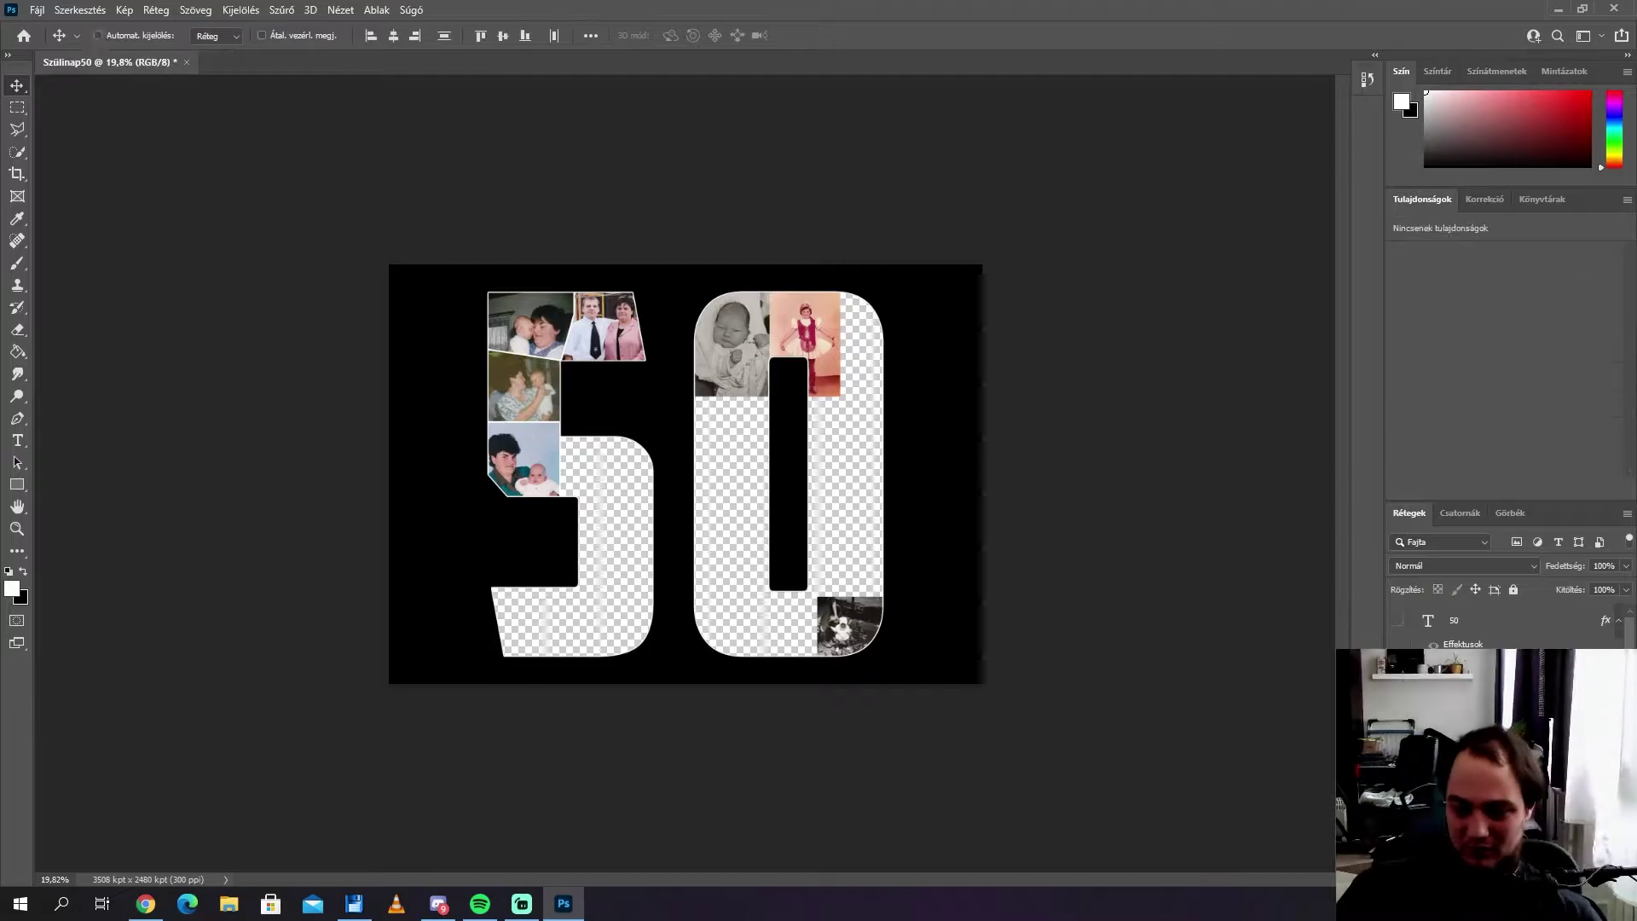
pyautogui.click(1074, 515)
pyautogui.scroll(3, 1100, 423)
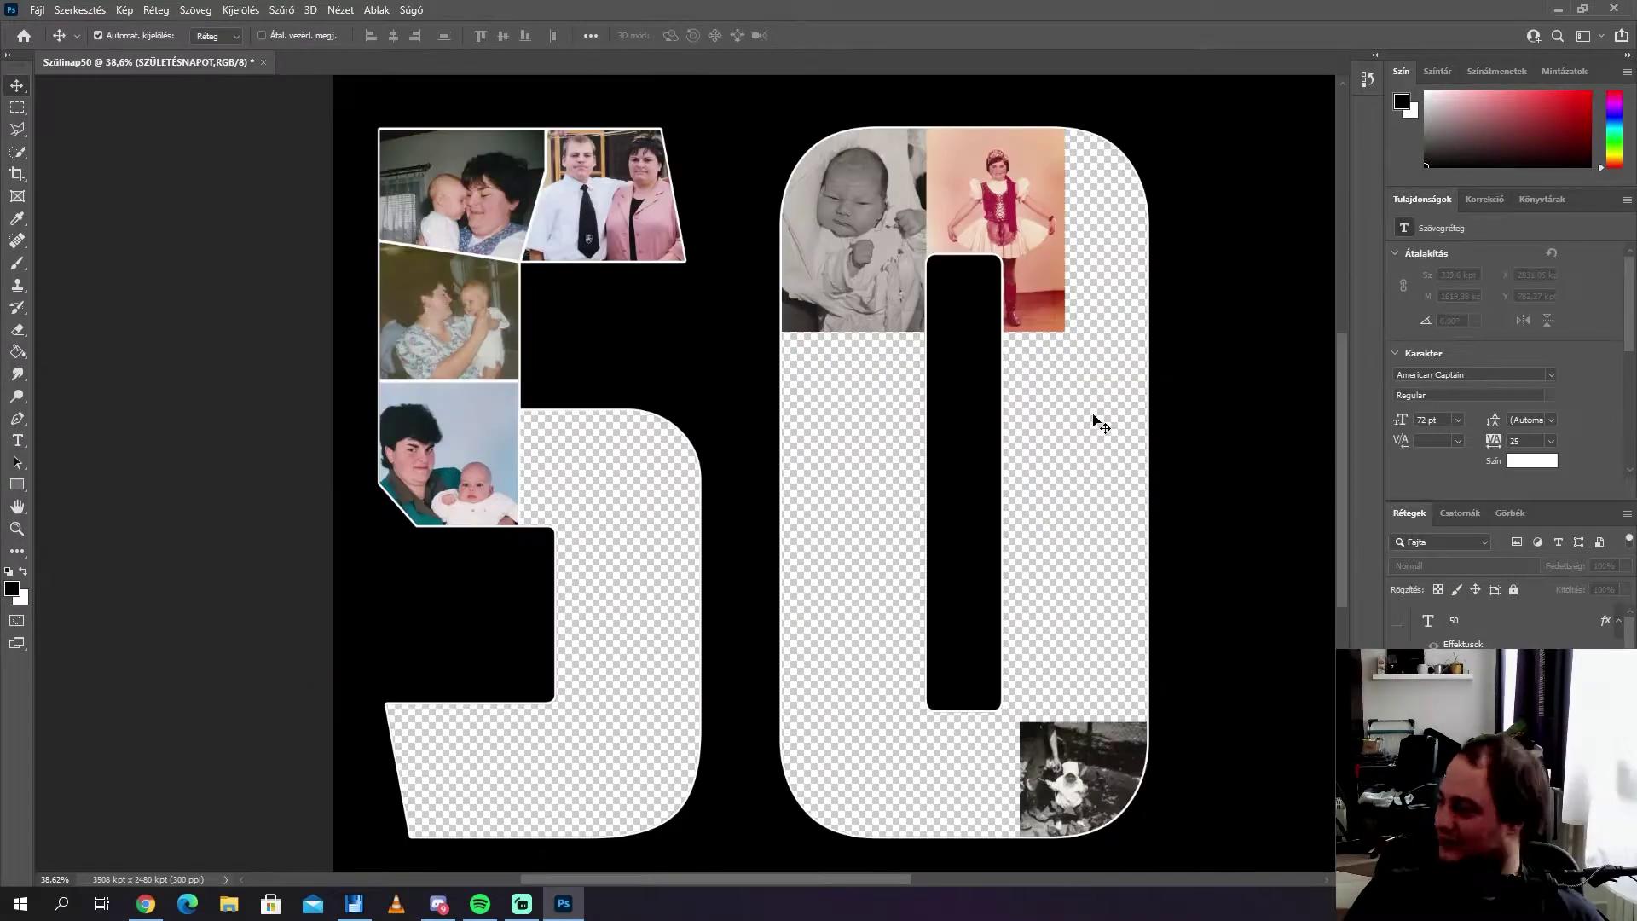
pyautogui.scroll(-2, 510, 216)
pyautogui.scroll(2, 470, 358)
pyautogui.scroll(2, 319, 381)
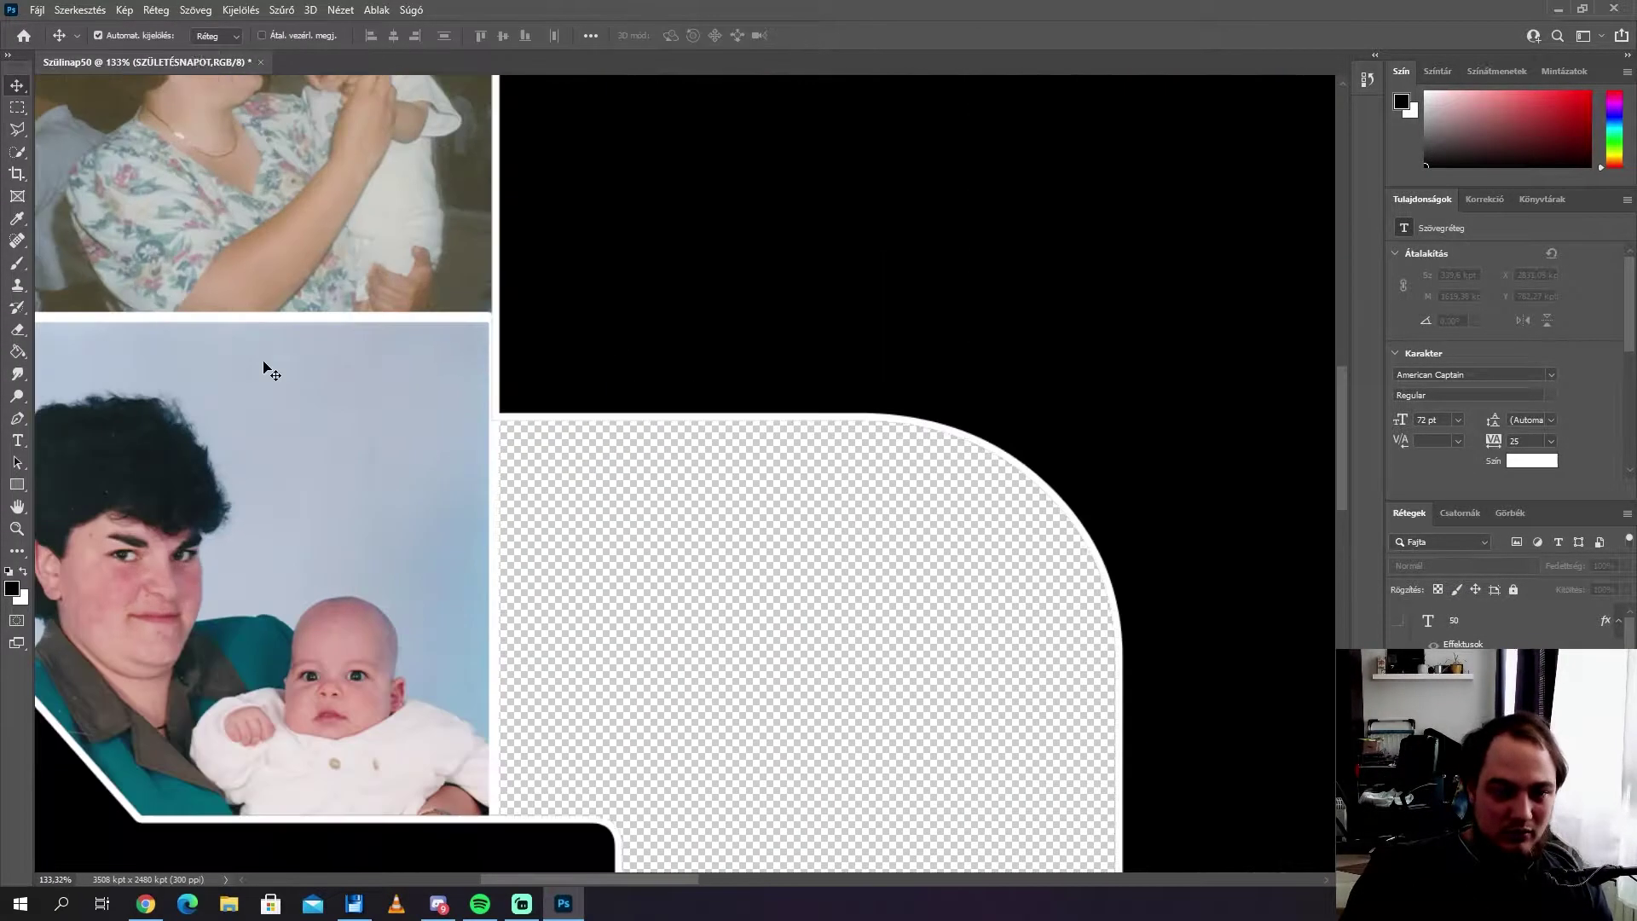
pyautogui.click(275, 381)
pyautogui.scroll(2, 274, 381)
pyautogui.scroll(-3, 509, 445)
pyautogui.scroll(5, 724, 573)
# Step: Touch up the white photo borders with the Brush, Eraser and Clone Stamp
pyautogui.press('b')
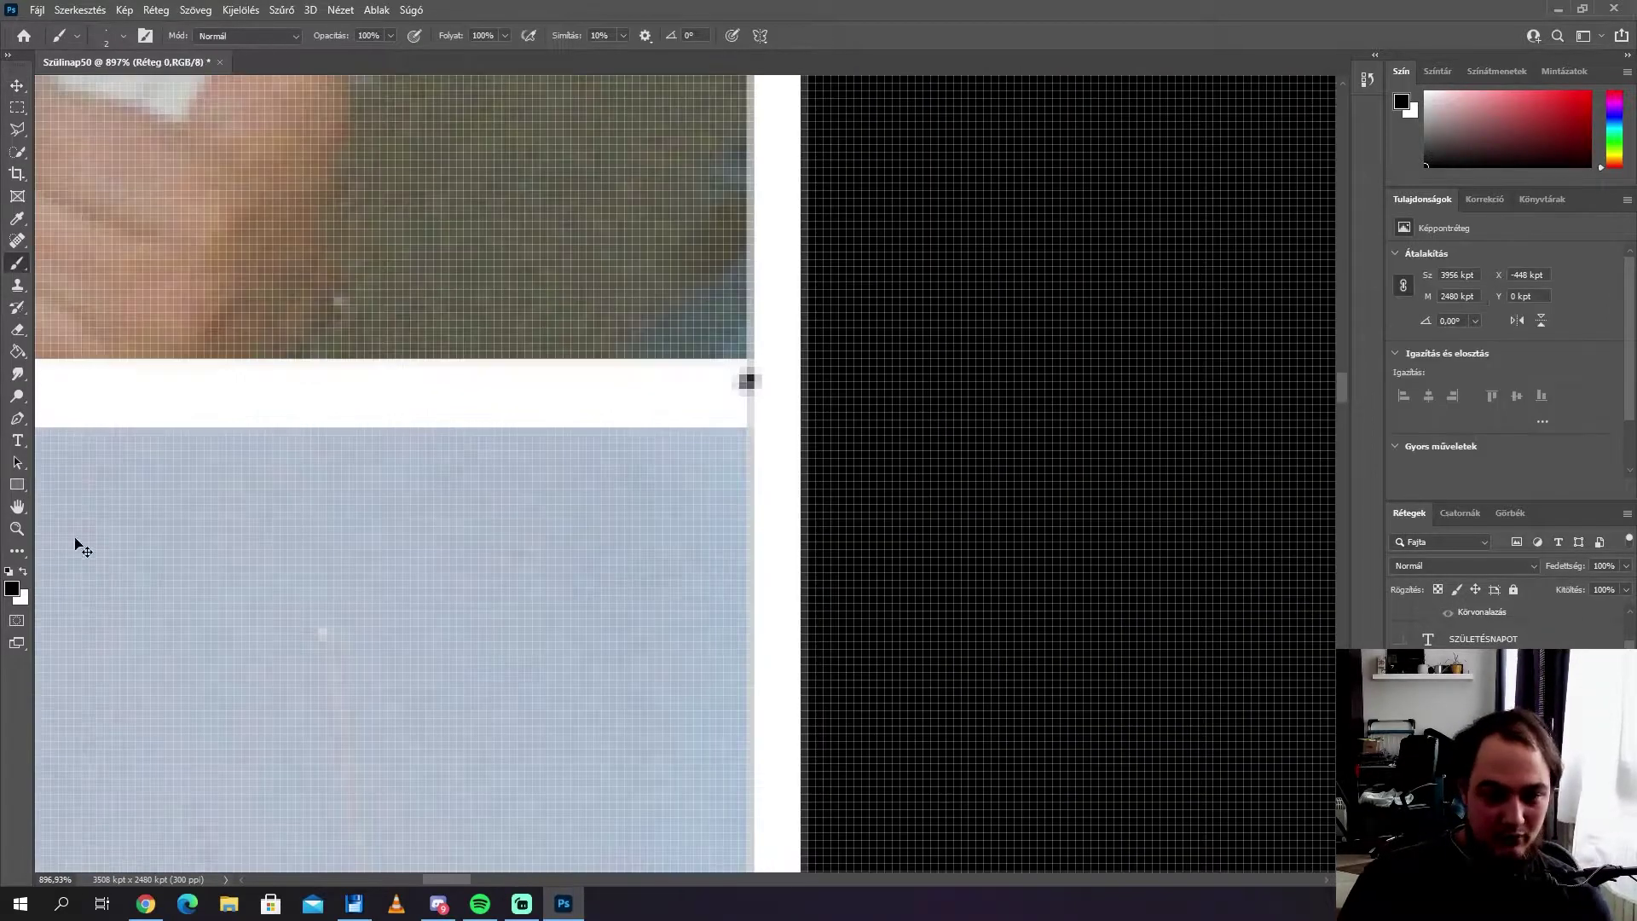
pyautogui.scroll(-2, 750, 413)
pyautogui.scroll(-3, 752, 596)
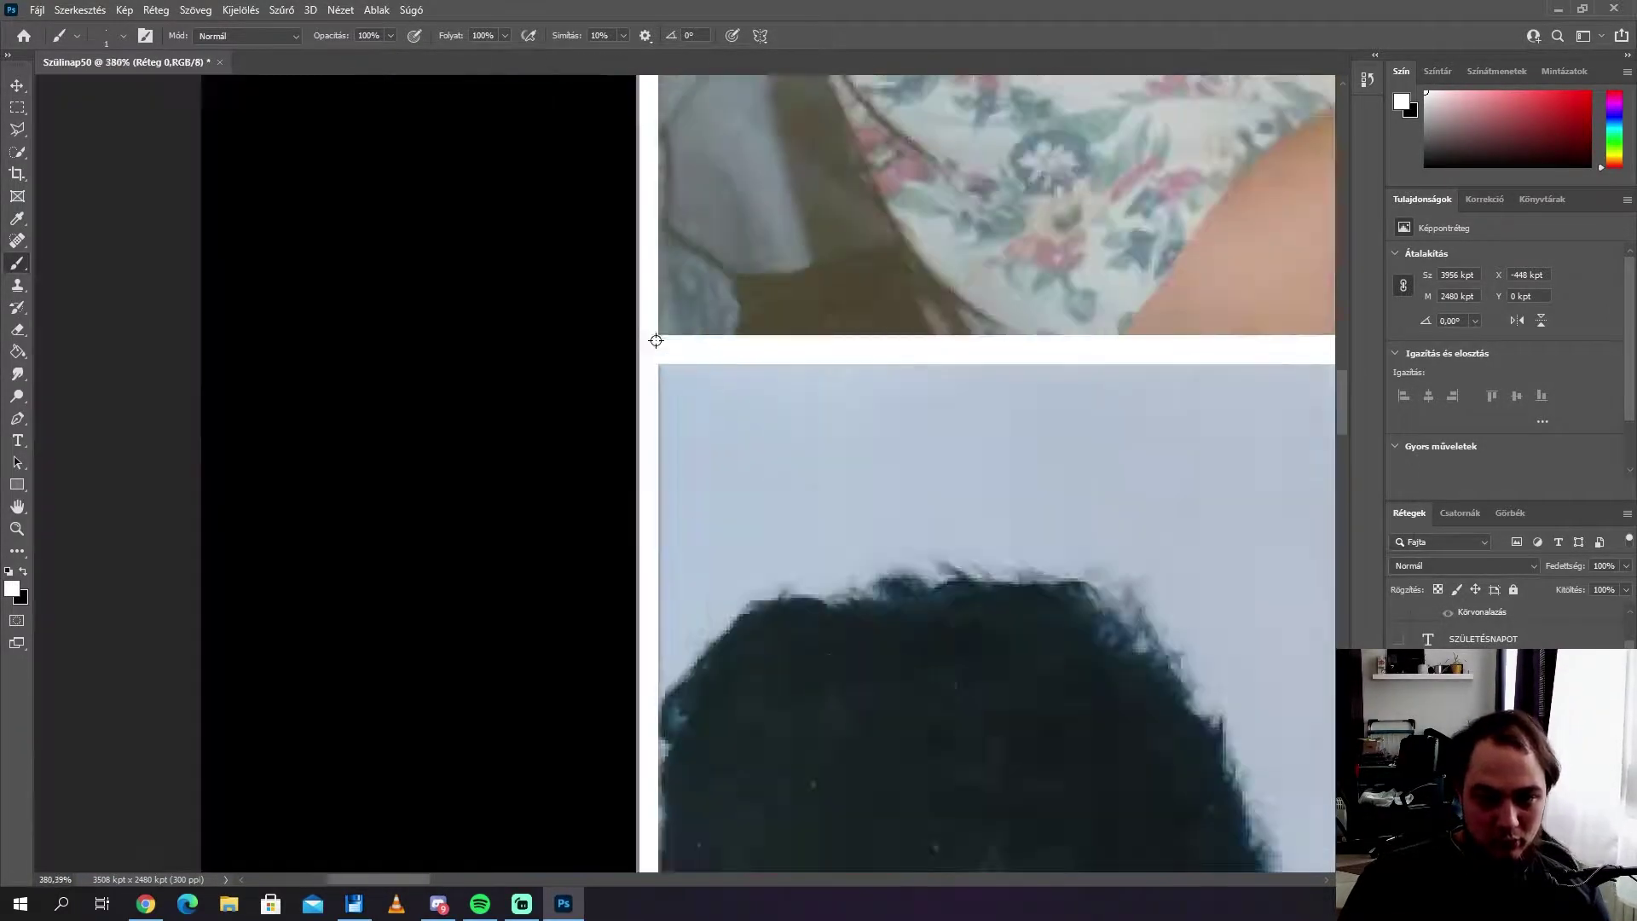
pyautogui.scroll(-3, 756, 852)
pyautogui.scroll(5, 733, 409)
pyautogui.scroll(2, 596, 426)
pyautogui.scroll(1, 420, 511)
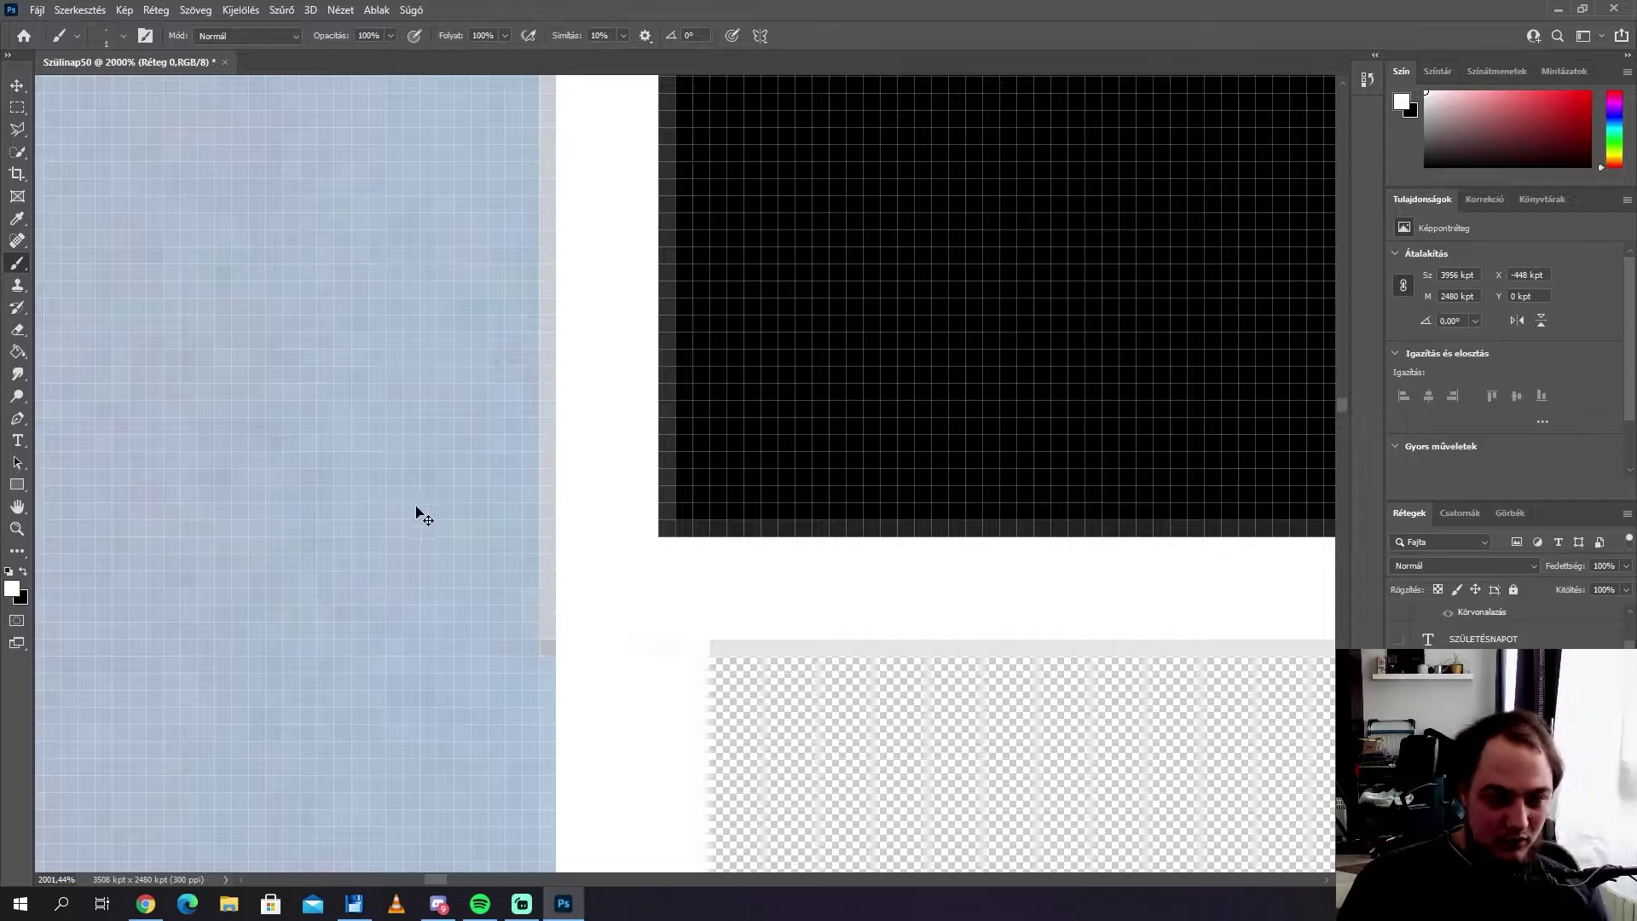
pyautogui.scroll(1, 818, 644)
pyautogui.scroll(1, 818, 643)
pyautogui.scroll(-3, 819, 512)
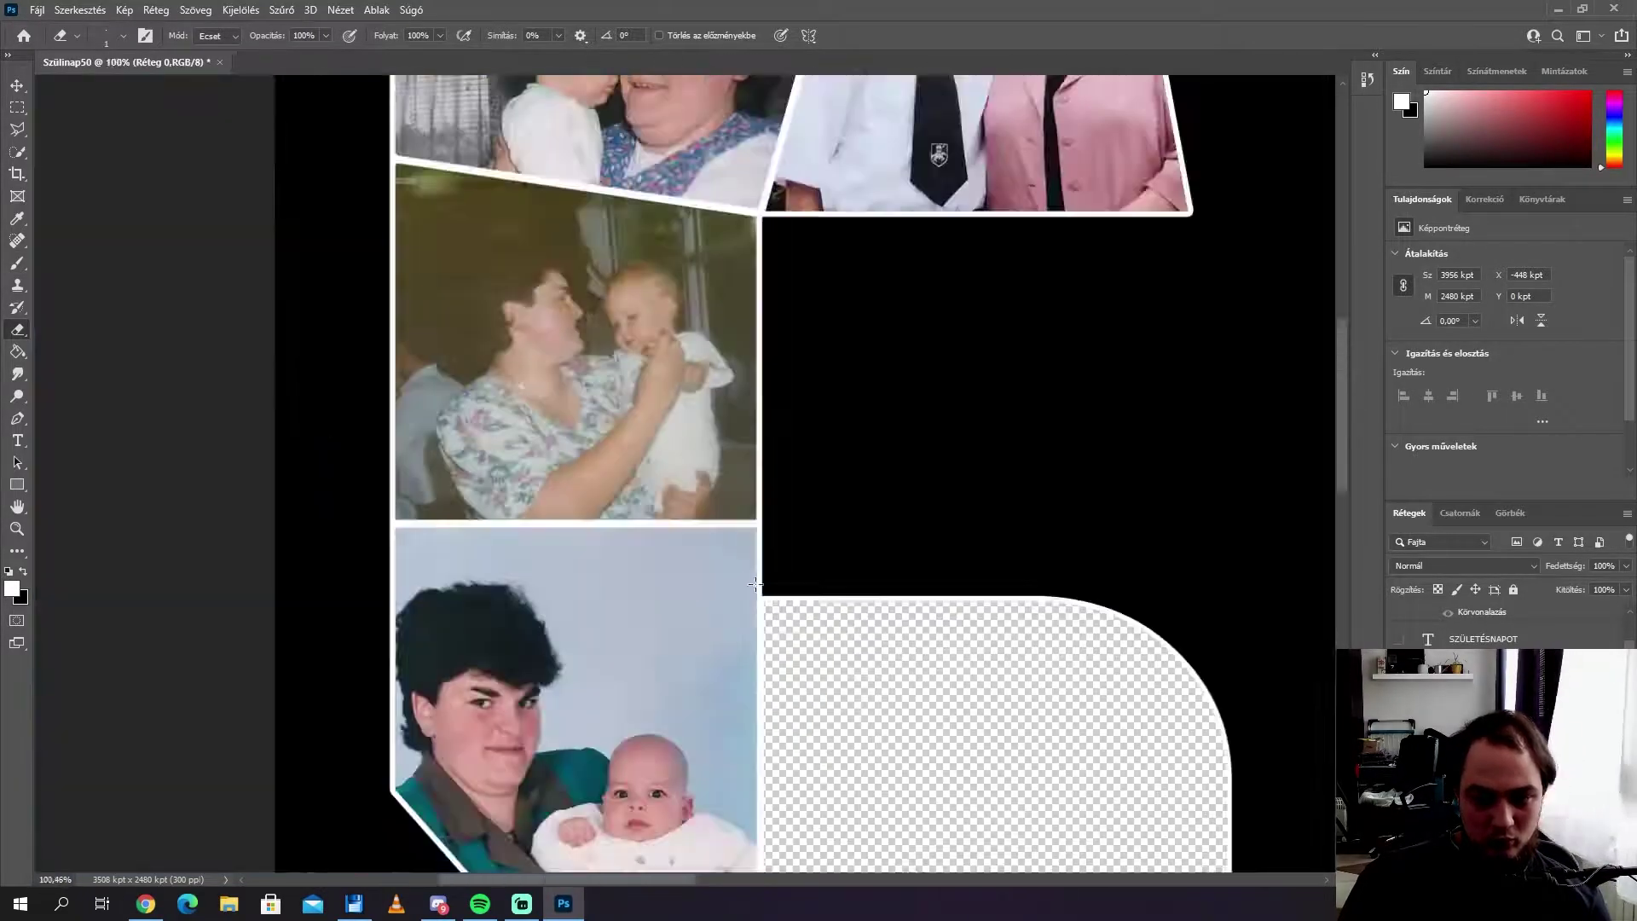
pyautogui.press('e')
pyautogui.scroll(3, 514, 203)
pyautogui.scroll(-5, 514, 203)
pyautogui.scroll(5, 596, 341)
pyautogui.click(25, 89)
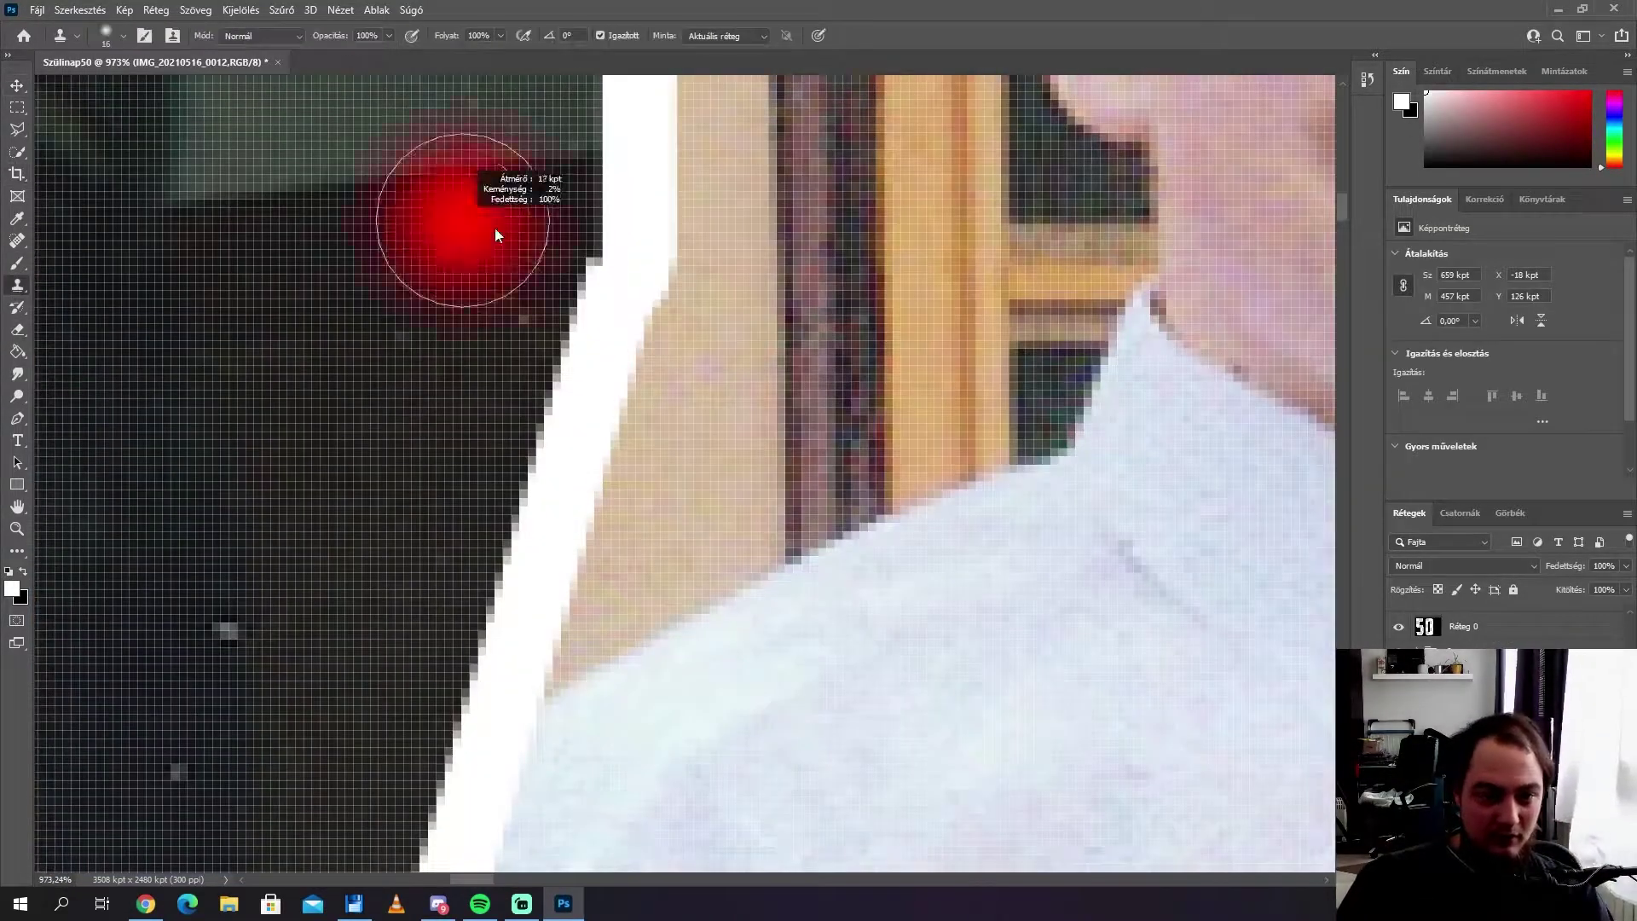
pyautogui.scroll(4, 589, 318)
pyautogui.scroll(-2, 520, 512)
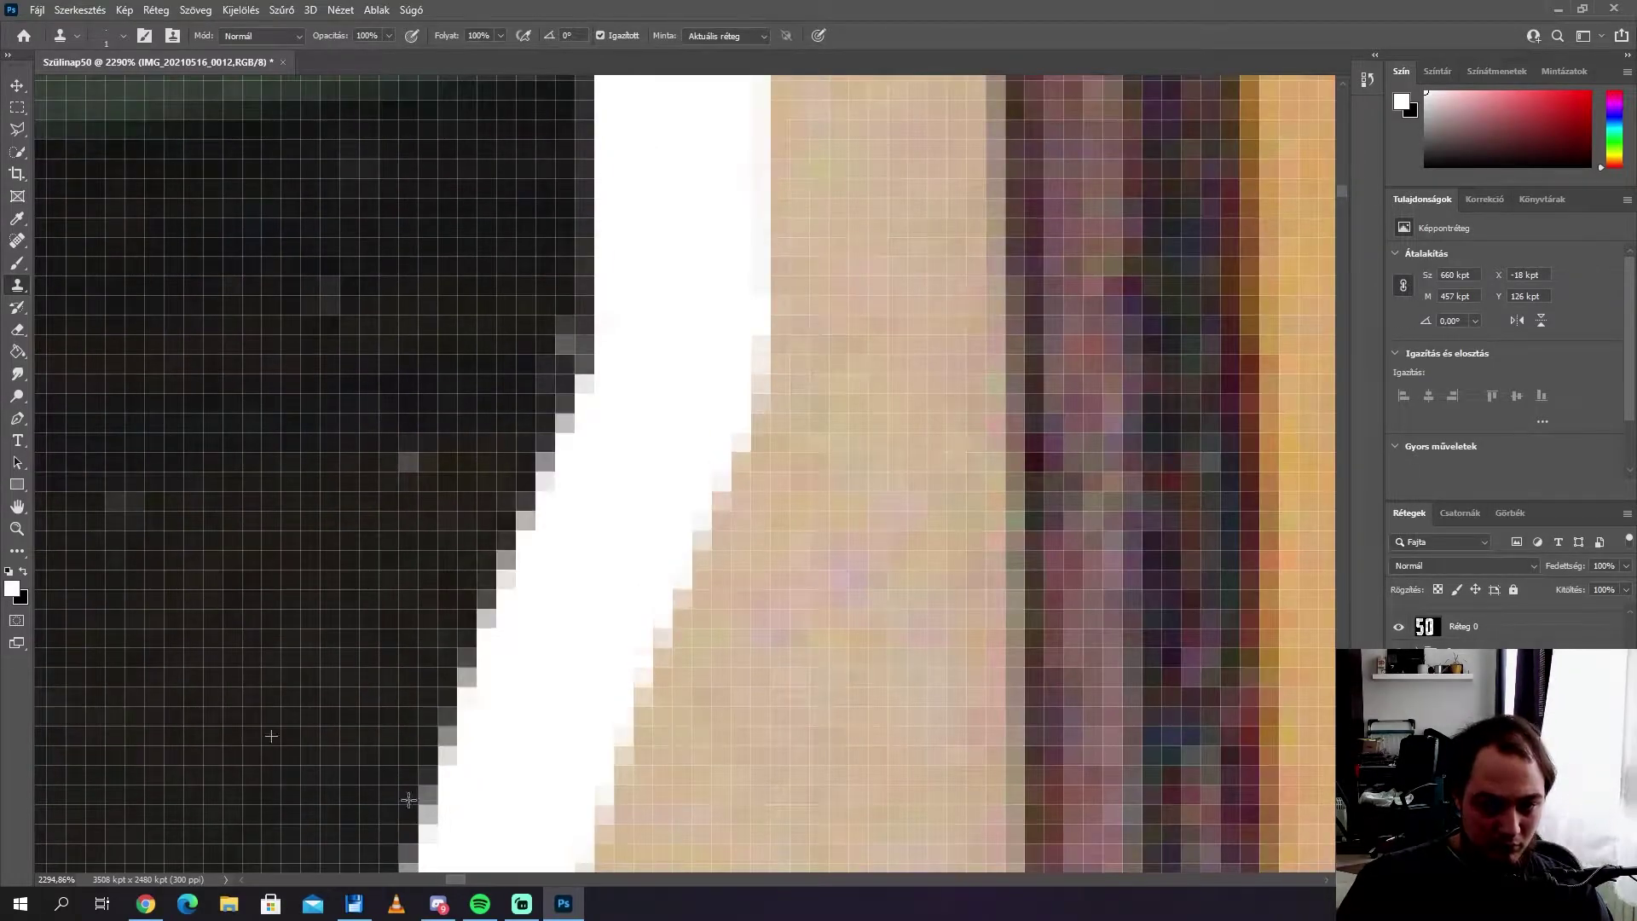
pyautogui.scroll(-8, 409, 800)
pyautogui.scroll(3, 512, 725)
pyautogui.scroll(-5, 576, 648)
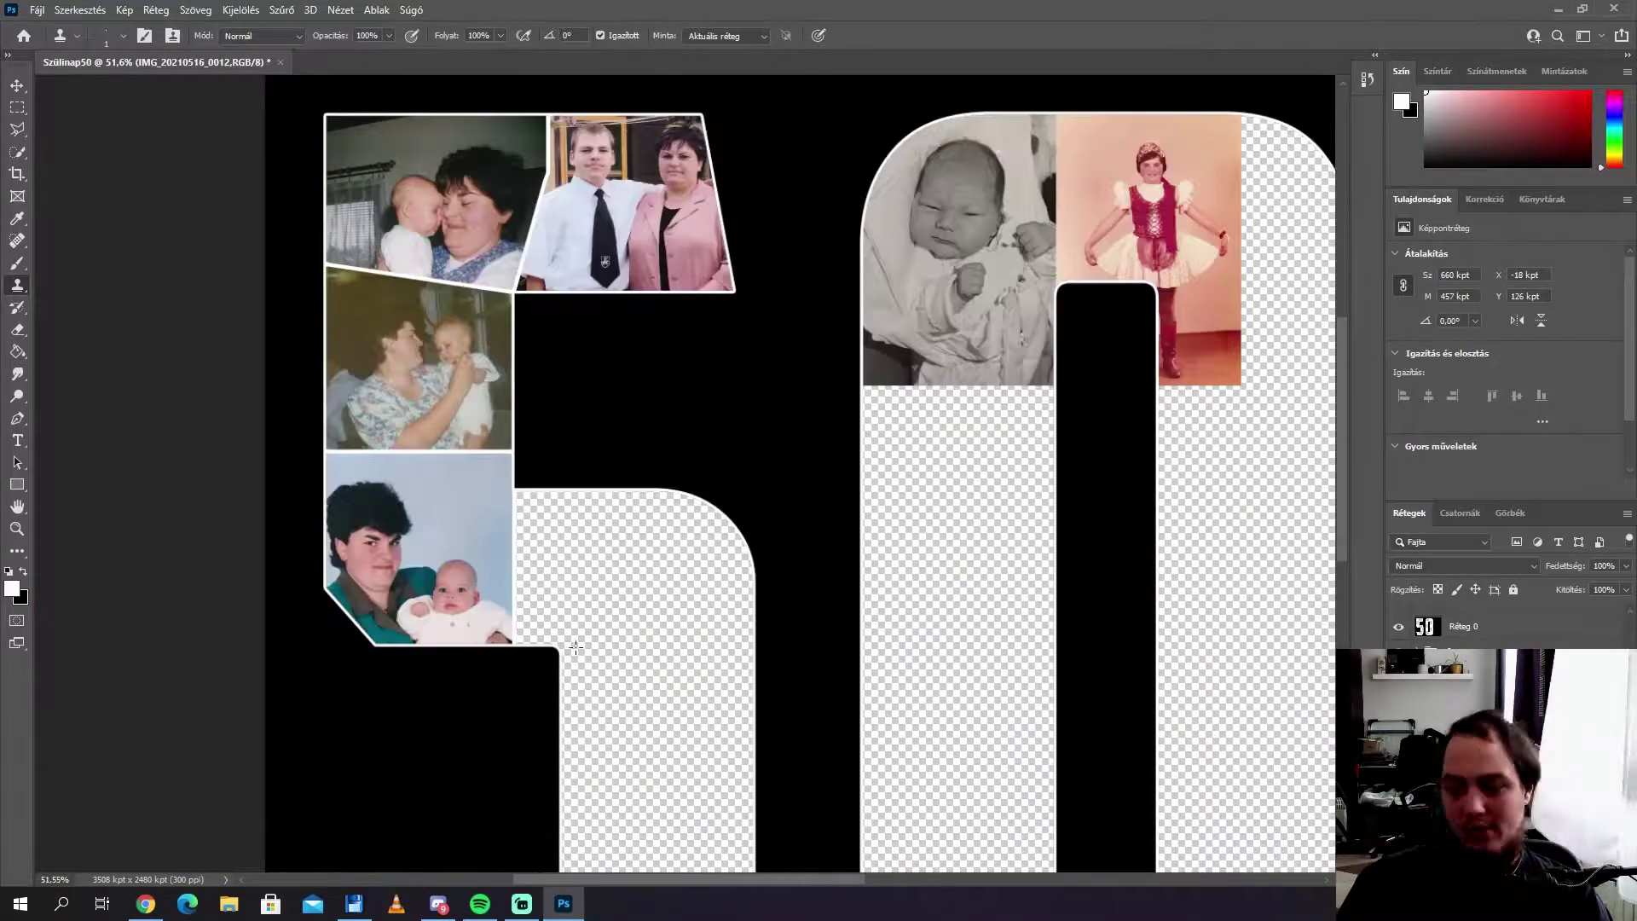
# Step: Place the picnic photo IMG_20210516_0015 into the curve of the 5 and confirm it
pyautogui.moveTo(836, 631); pyautogui.dragTo(683, 573)
pyautogui.press('Return')
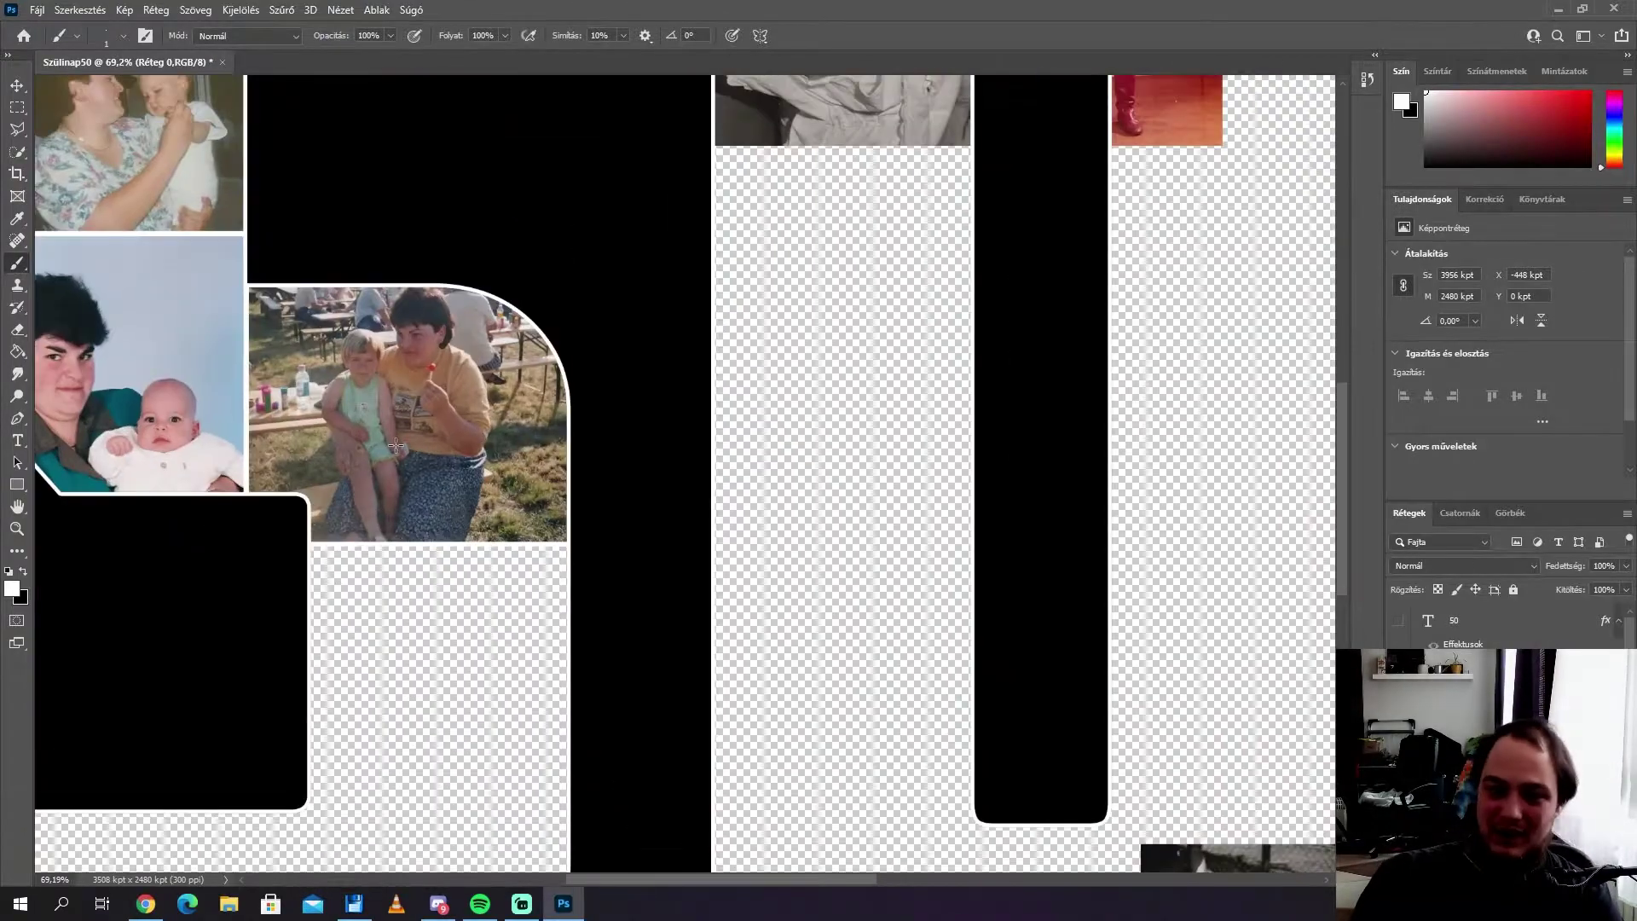
pyautogui.keyDown('alt'); pyautogui.scroll(3, 411, 353); pyautogui.keyUp('alt')
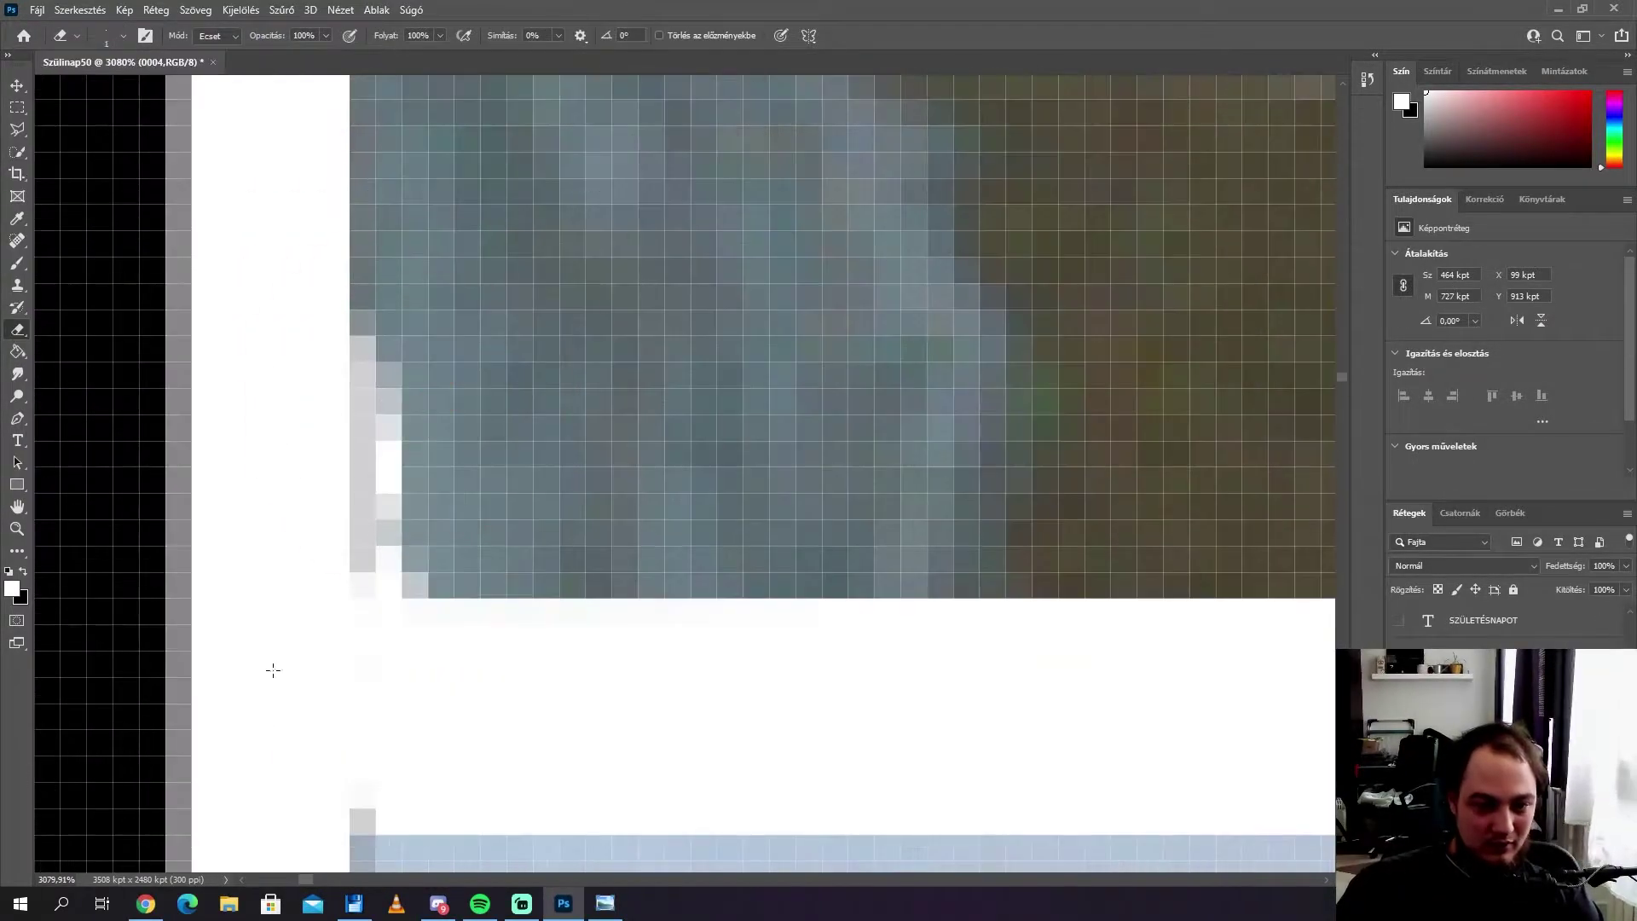
pyautogui.scroll(-1, 271, 669)
pyautogui.scroll(-1, 117, 573)
pyautogui.scroll(-1, 318, 694)
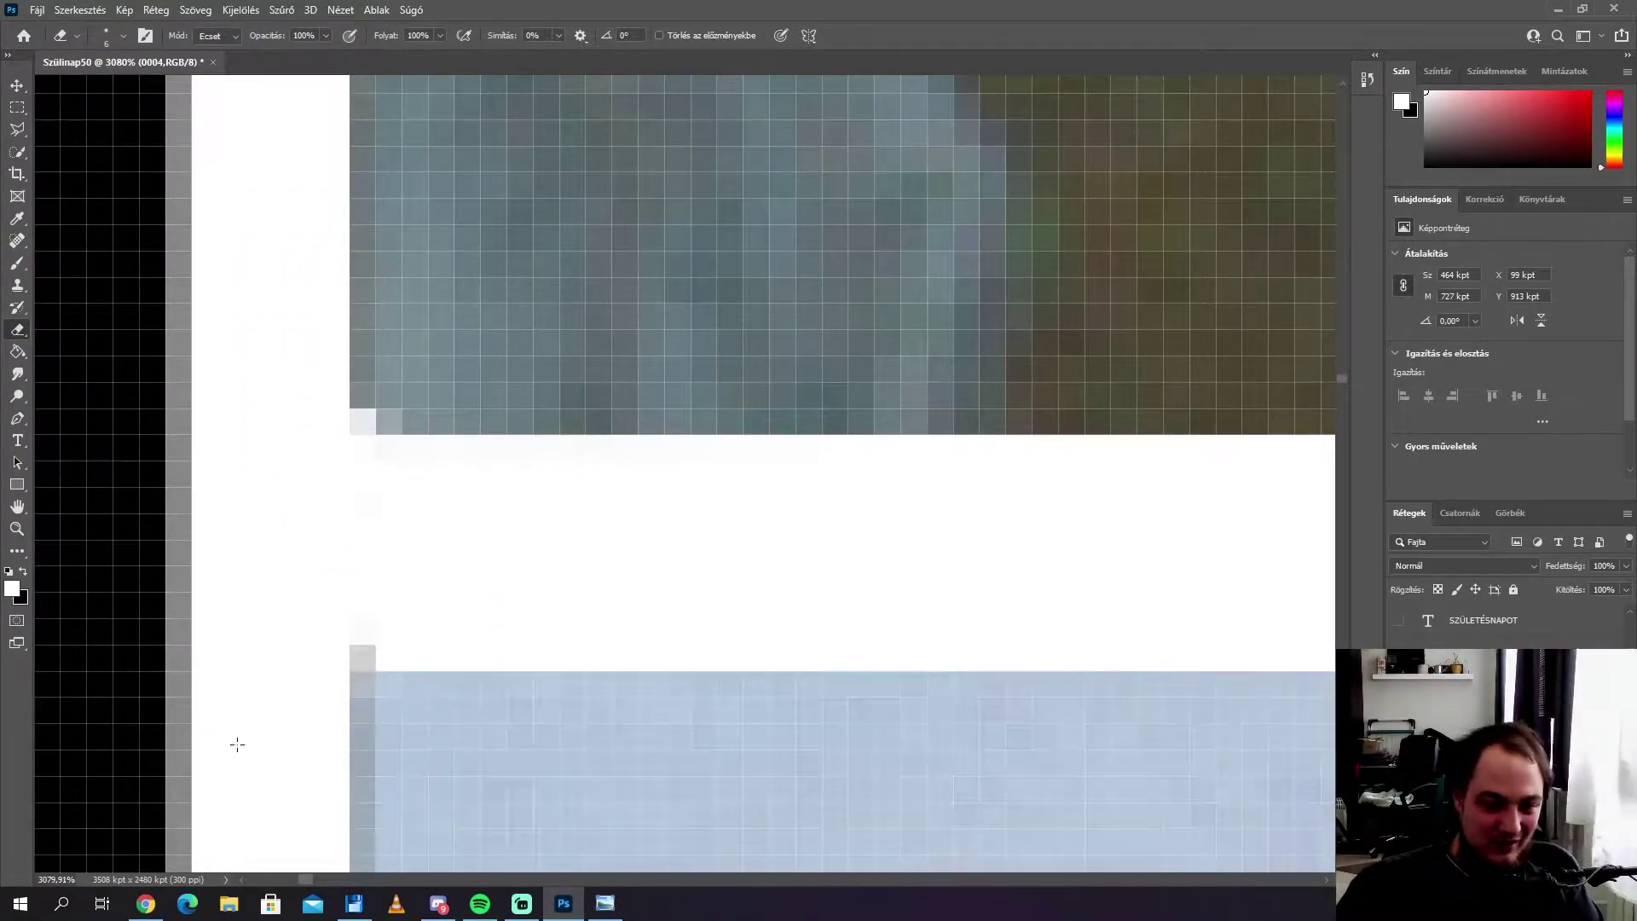
pyautogui.scroll(-2, 237, 744)
pyautogui.scroll(-1, 237, 745)
pyautogui.scroll(-2, 1023, 468)
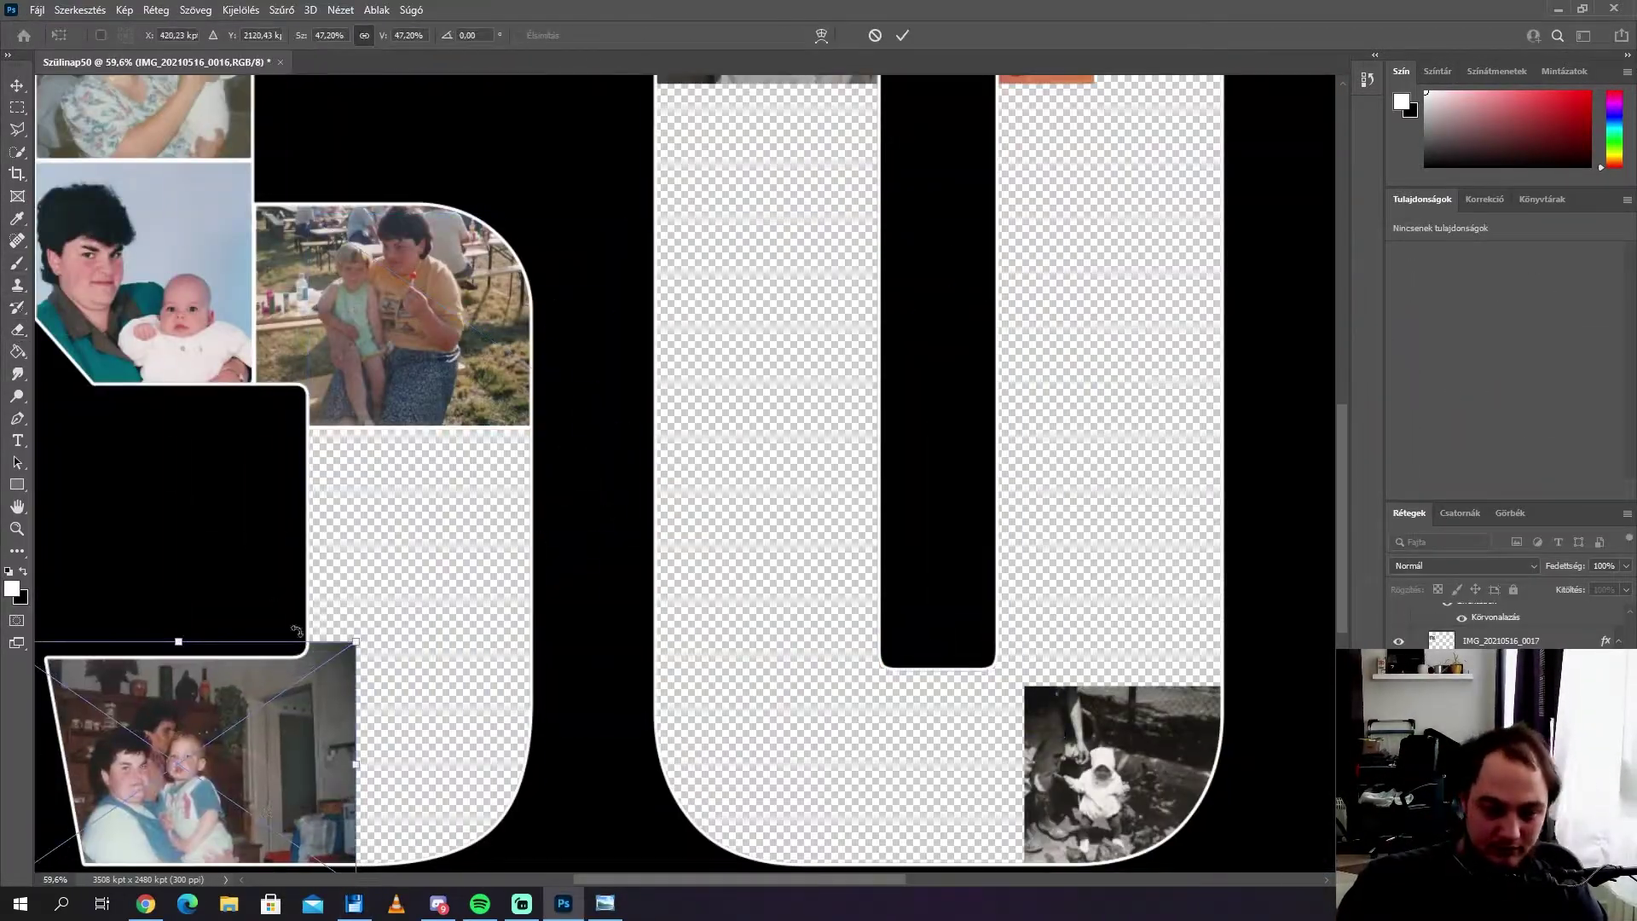
# Step: Place IMG_20210516_0039 at the left and move the family photo right, scaled down
pyautogui.press('Return')
pyautogui.scroll(-1, 339, 716)
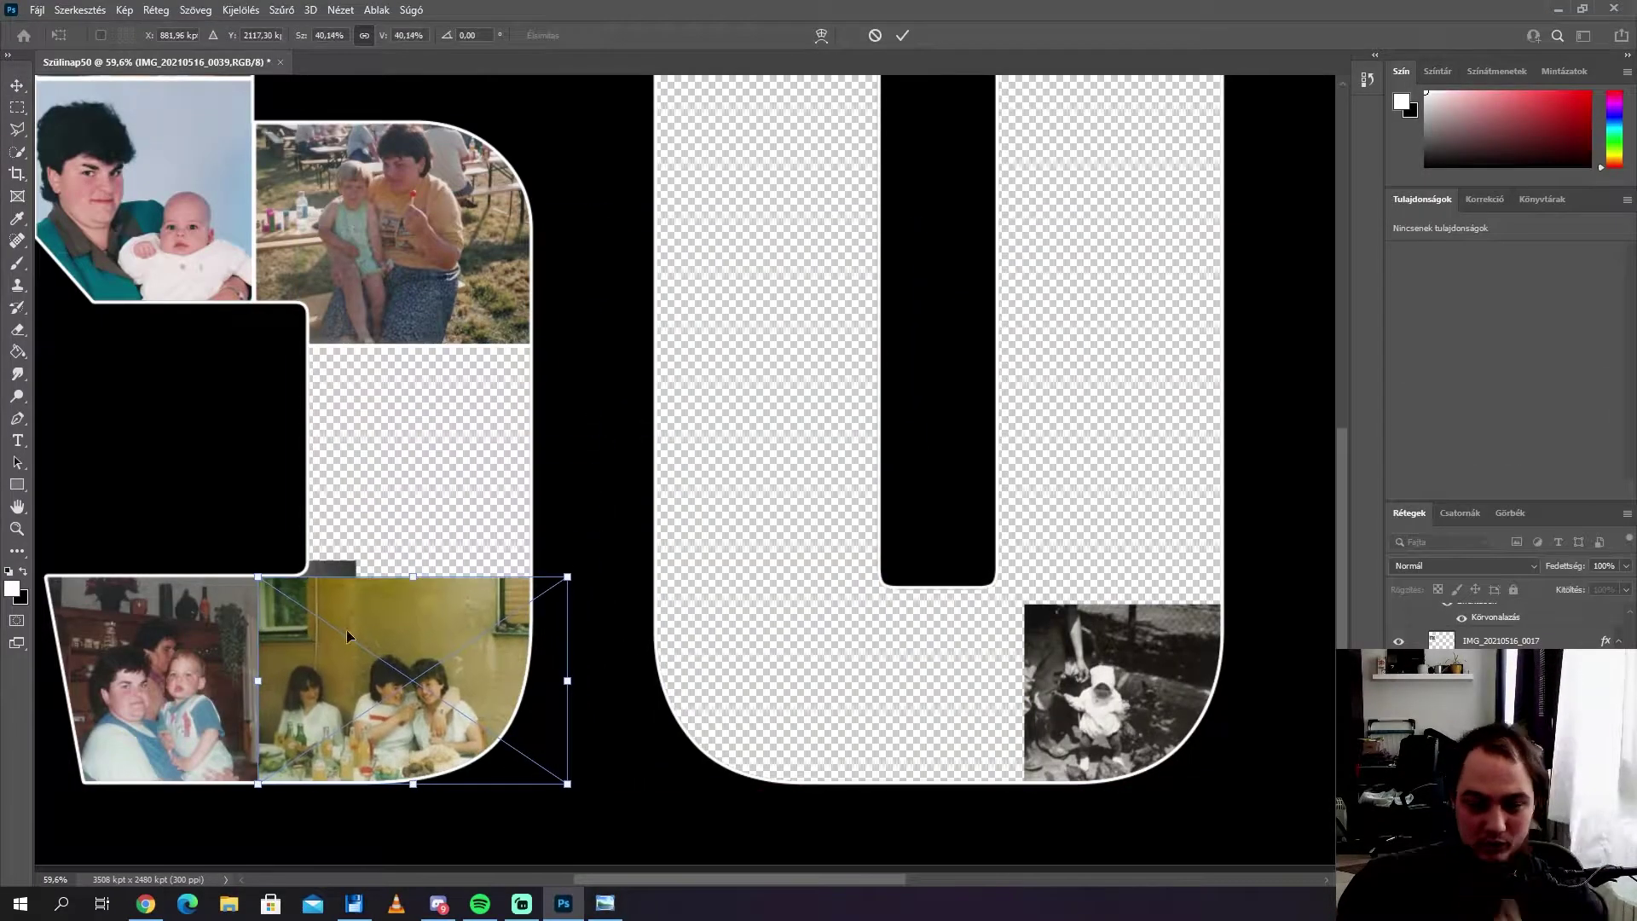
pyautogui.scroll(2, 348, 635)
pyautogui.scroll(2, 347, 635)
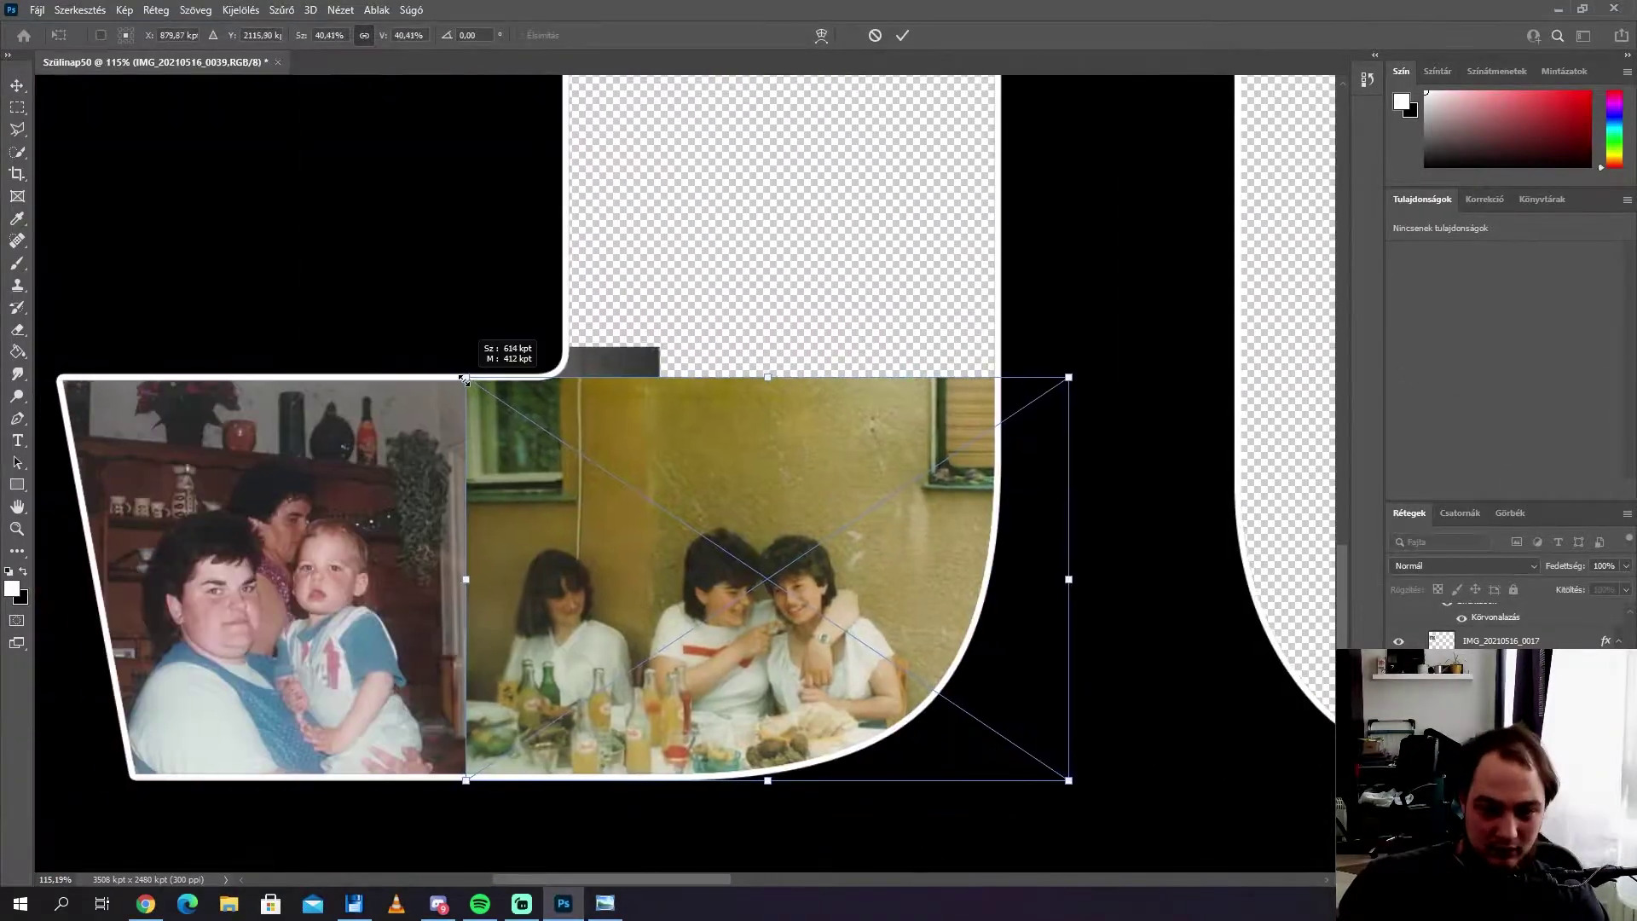
pyautogui.press('Return')
pyautogui.moveTo(768, 579); pyautogui.dragTo(342, 580)
pyautogui.moveTo(189, 725); pyautogui.dragTo(771, 693)
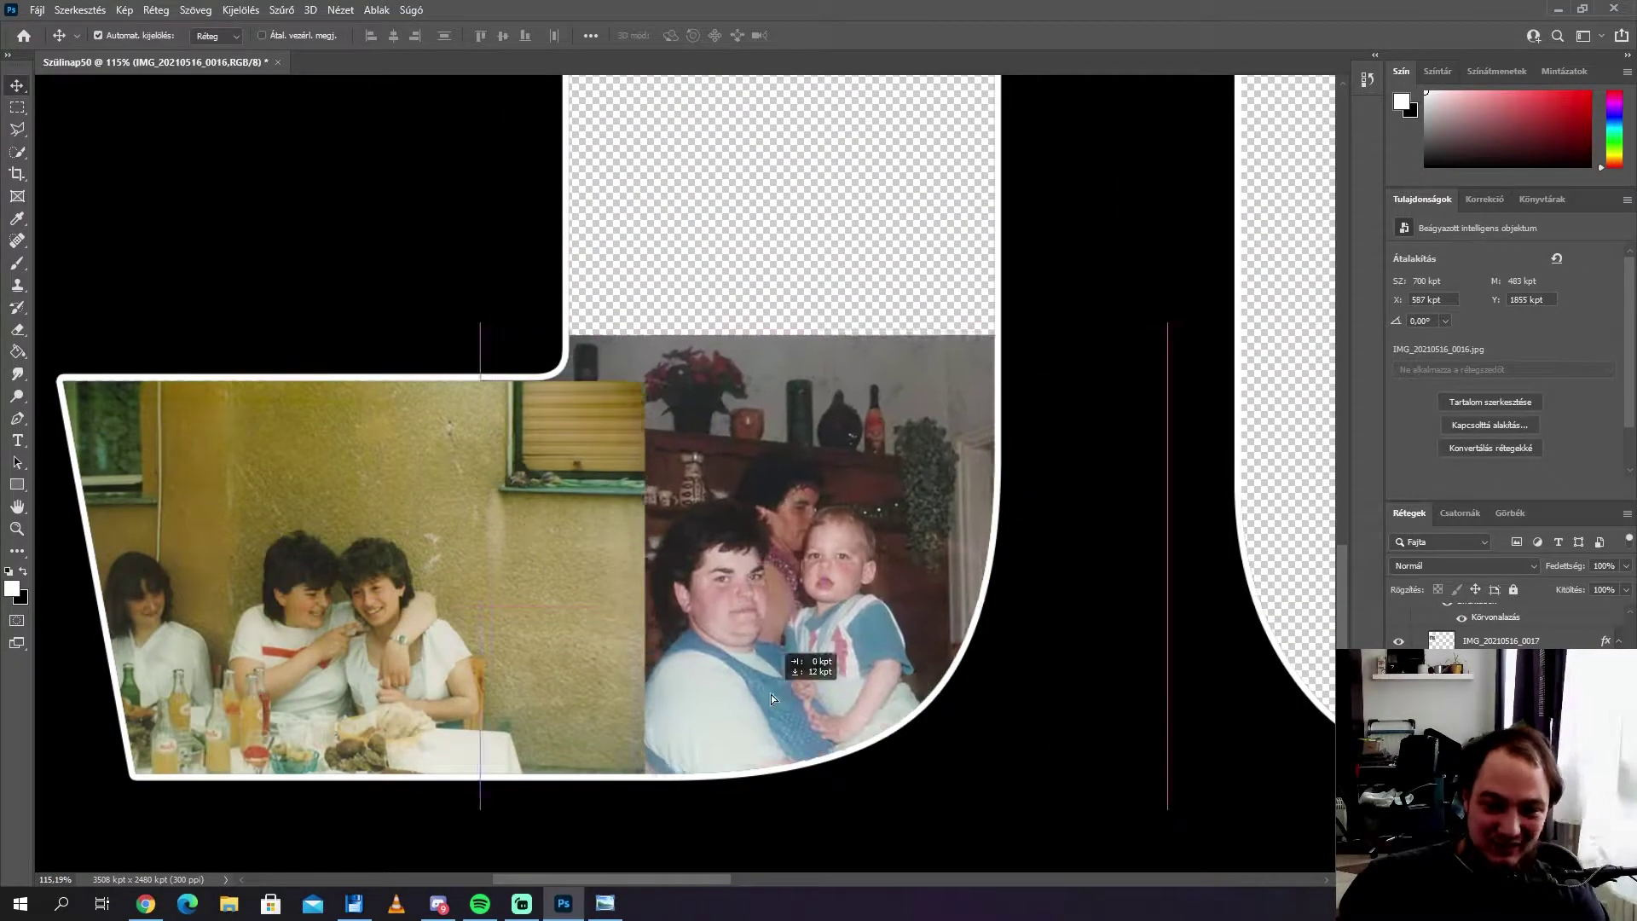
pyautogui.press('m')
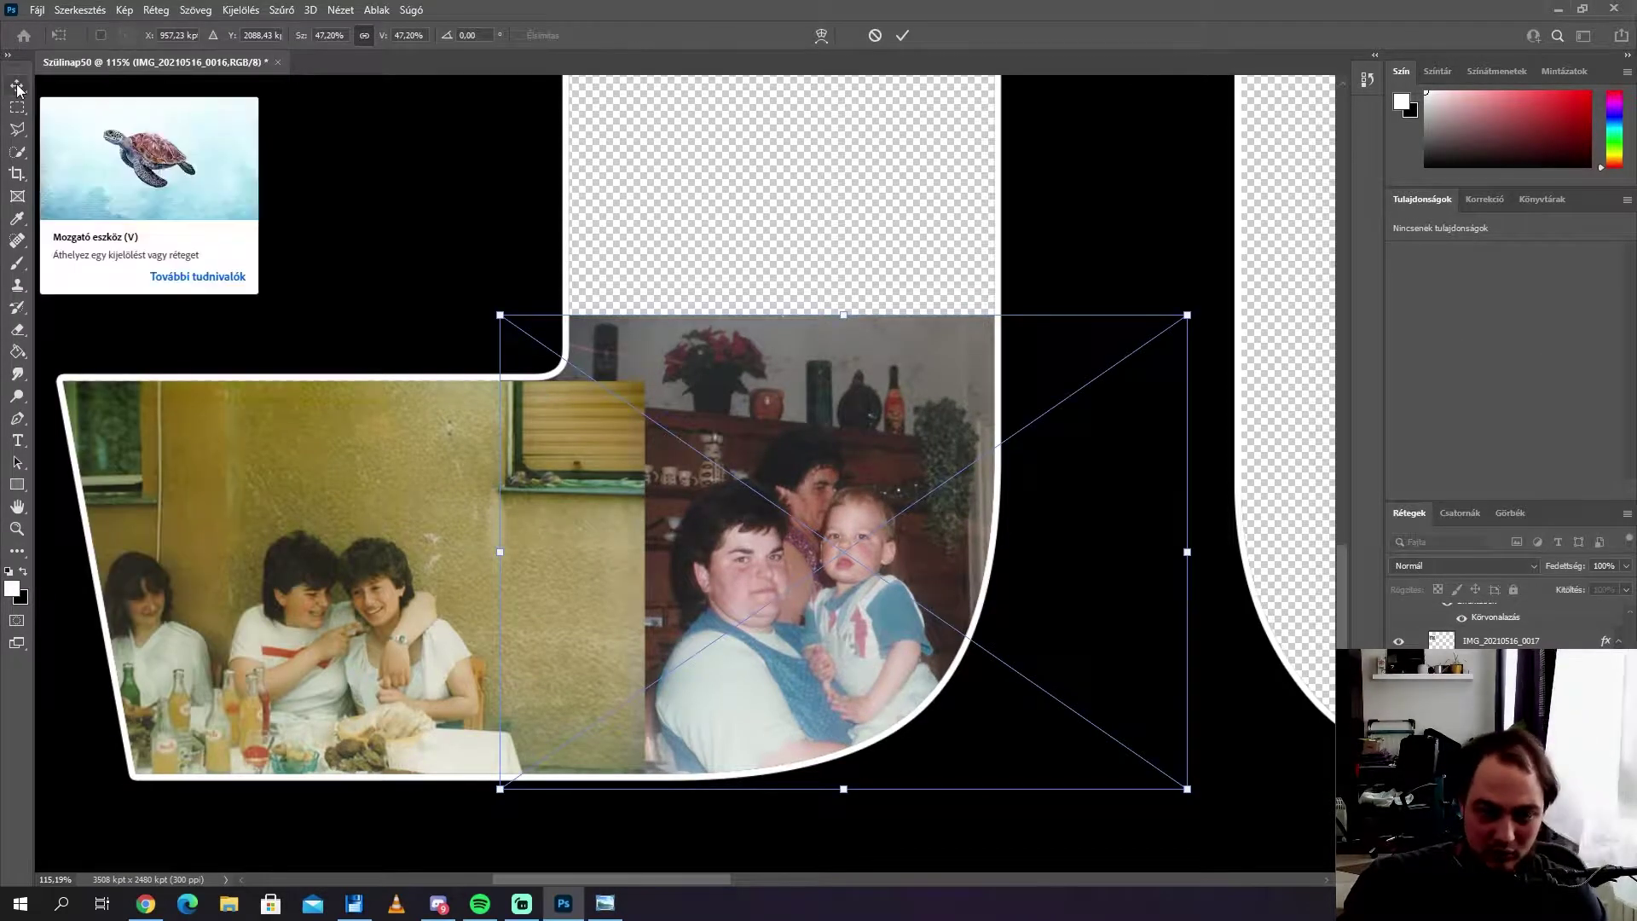
pyautogui.moveTo(1187, 788); pyautogui.dragTo(1134, 750)
pyautogui.moveTo(688, 444); pyautogui.dragTo(631, 473)
pyautogui.press('Return')
# Step: Cut a slanted edge off the yellow-wall photo and tuck the family photo behind it
pyautogui.press('l')
pyautogui.press('v')
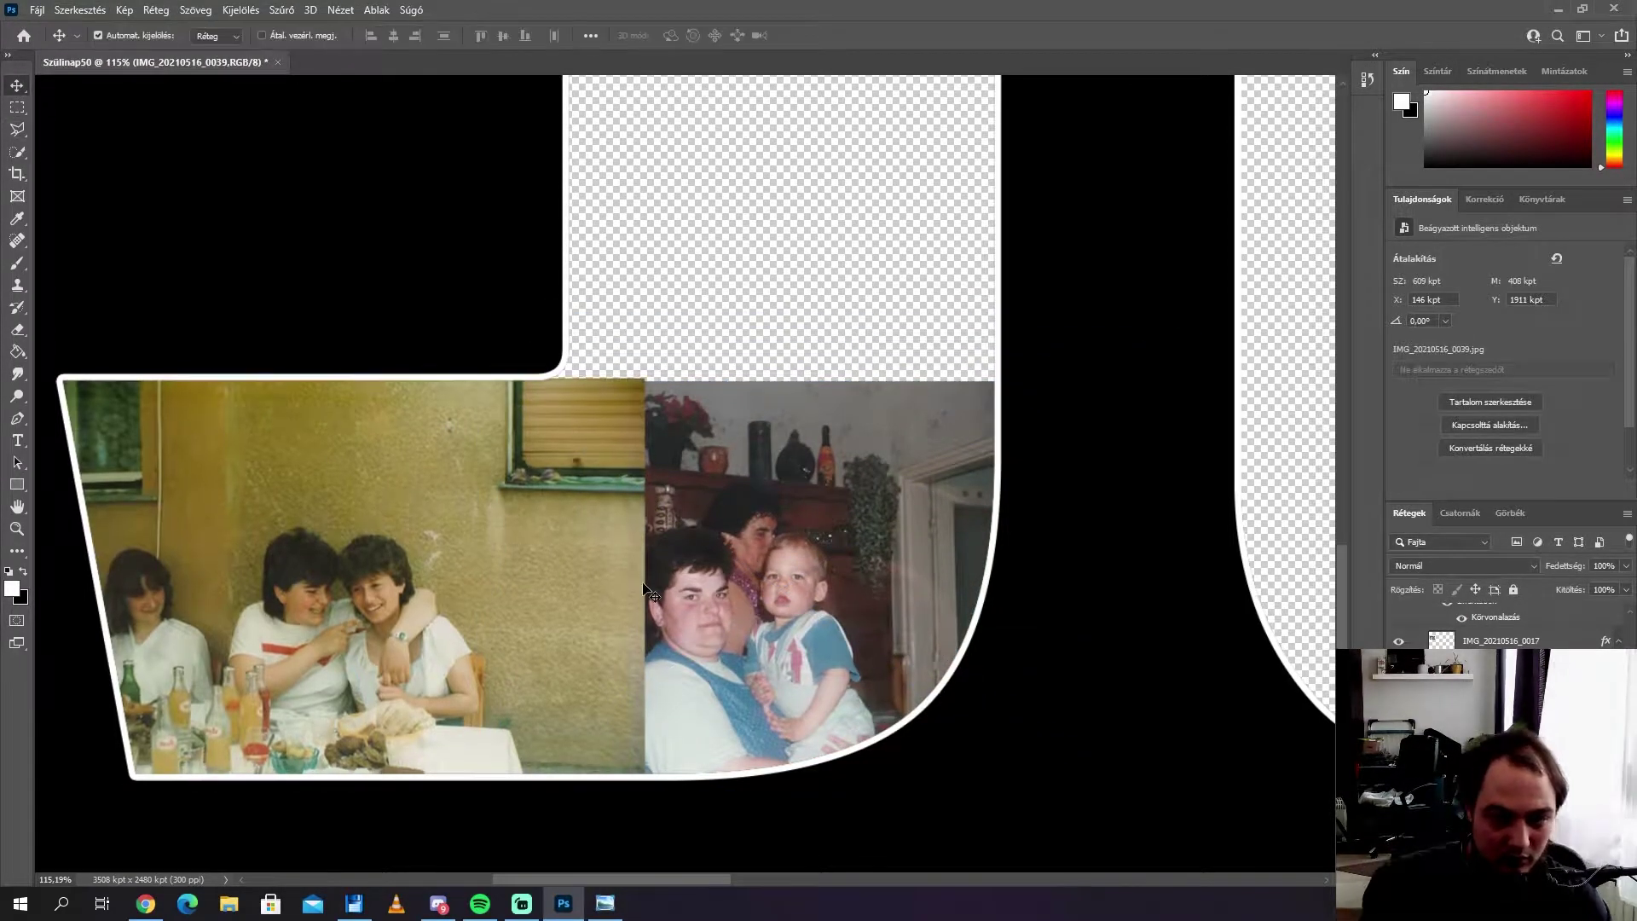
pyautogui.moveTo(329, 404); pyautogui.dragTo(421, 510)
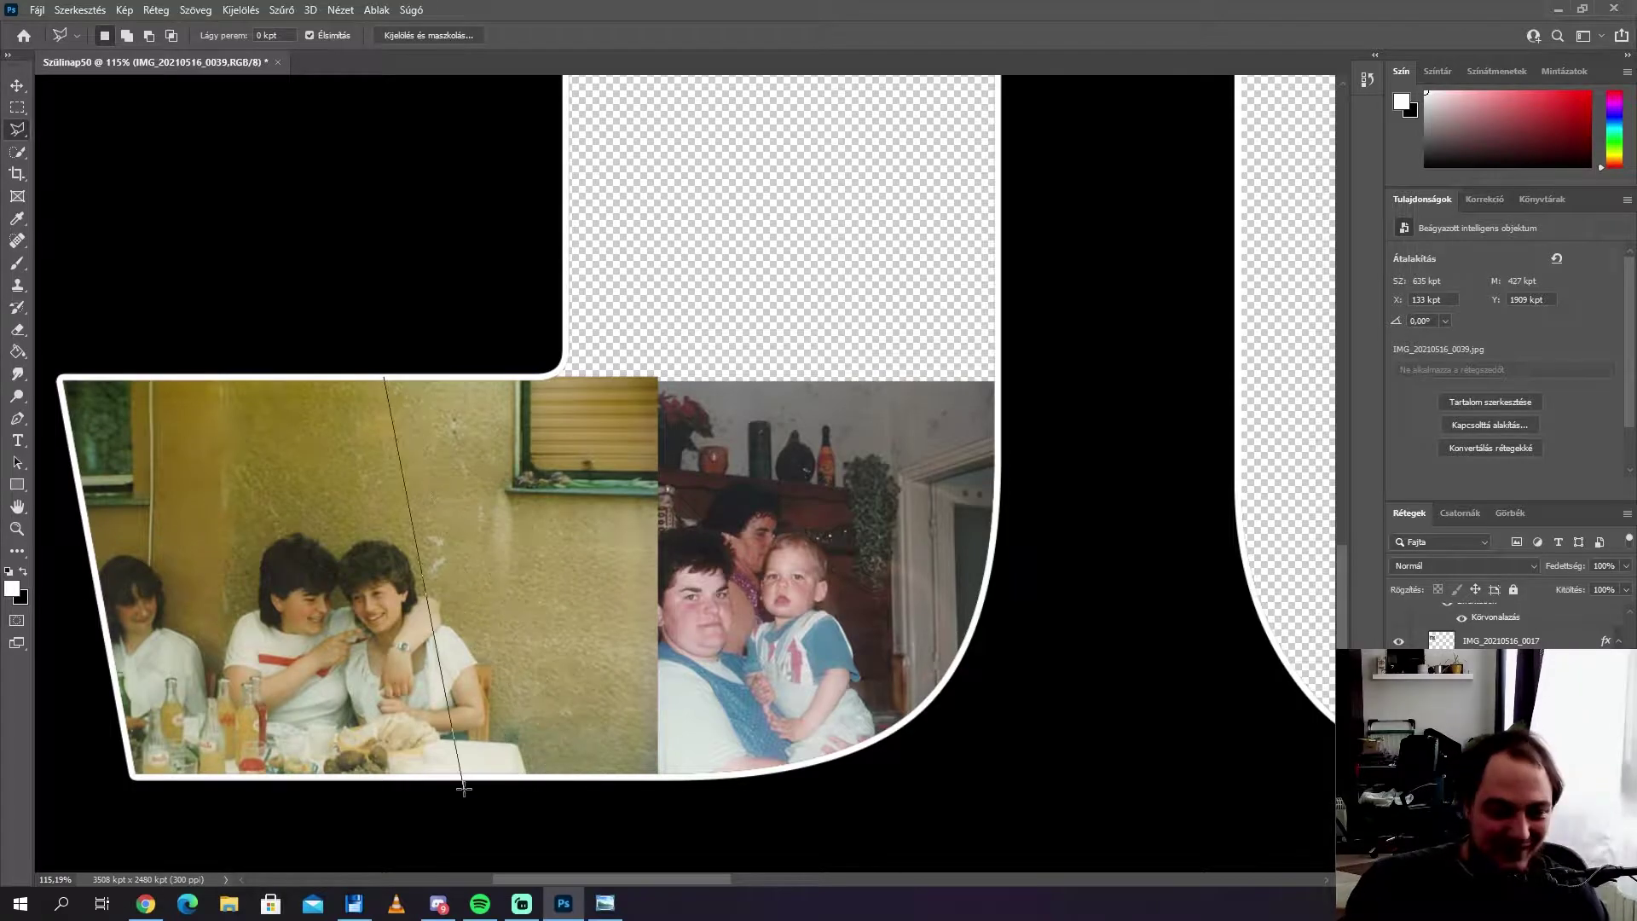
pyautogui.click(483, 373)
pyautogui.press('Delete')
pyautogui.press('e')
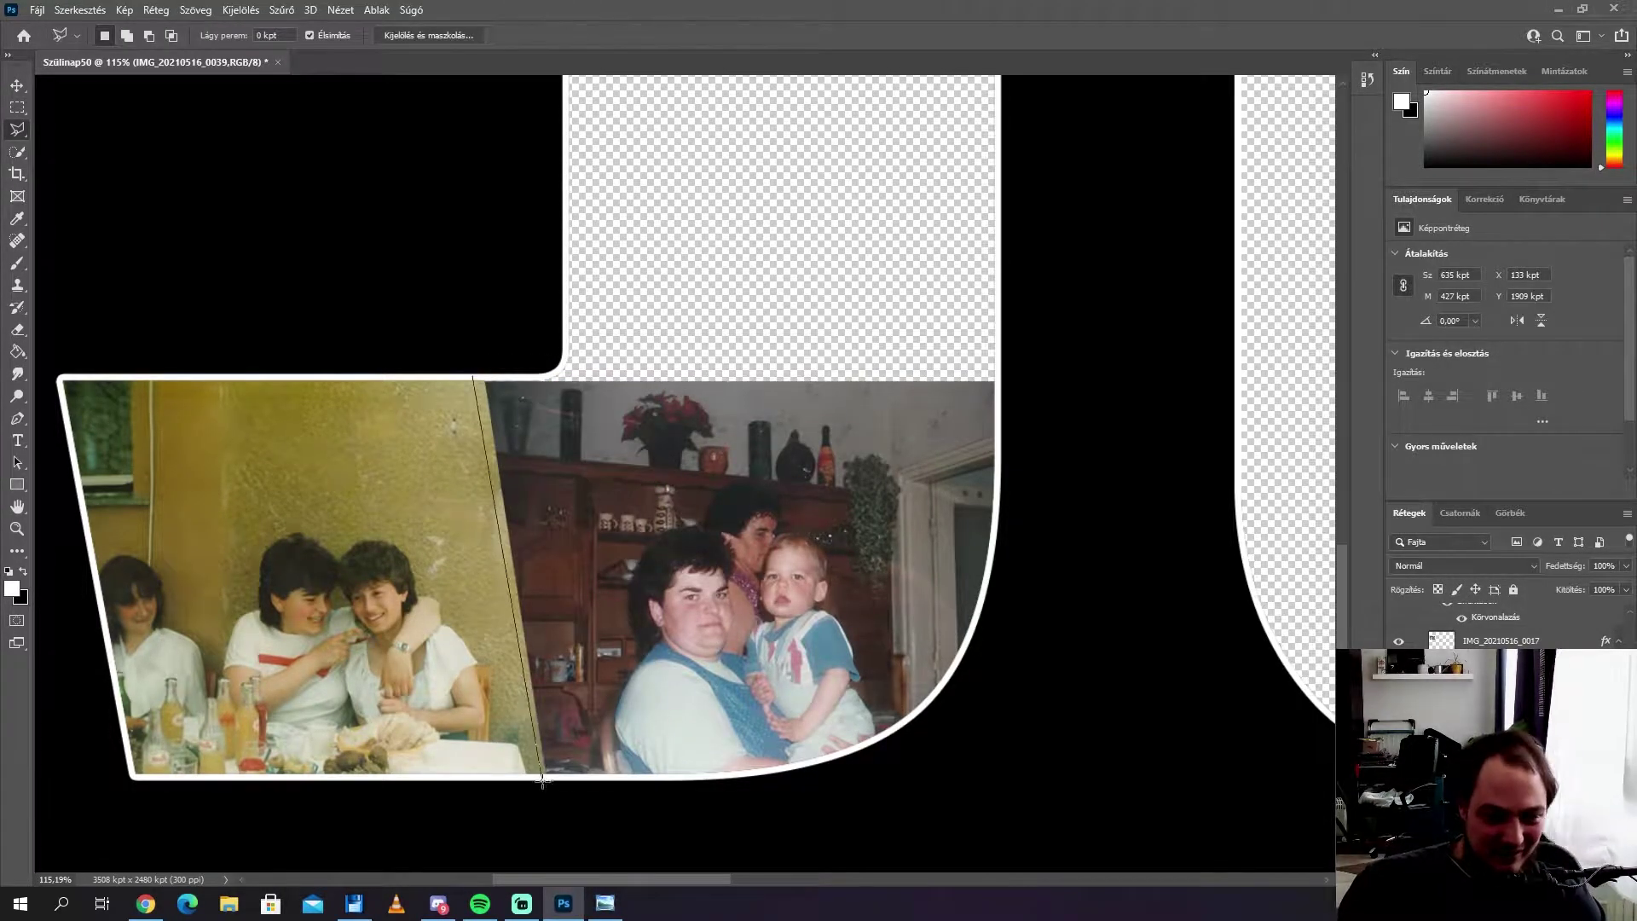
pyautogui.hscroll(-3, 542, 779)
pyautogui.press('v')
pyautogui.moveTo(886, 727); pyautogui.dragTo(846, 724)
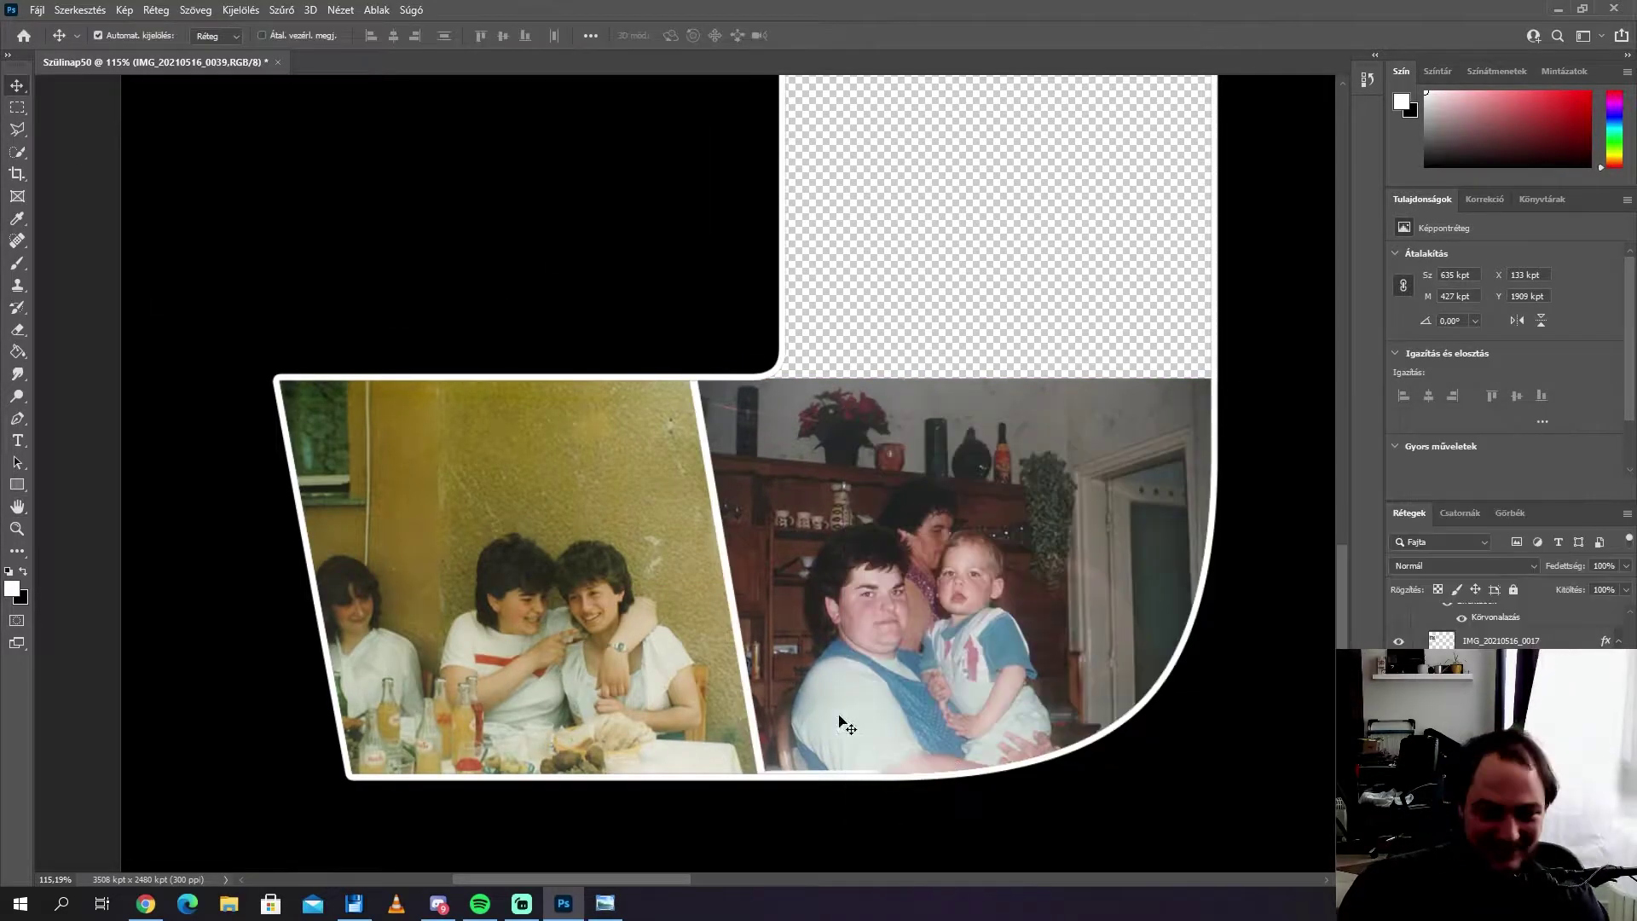
# Step: Select and touch up the small gap in the white border
pyautogui.press('m')
pyautogui.scroll(5, 730, 703)
pyautogui.scroll(10, 501, 630)
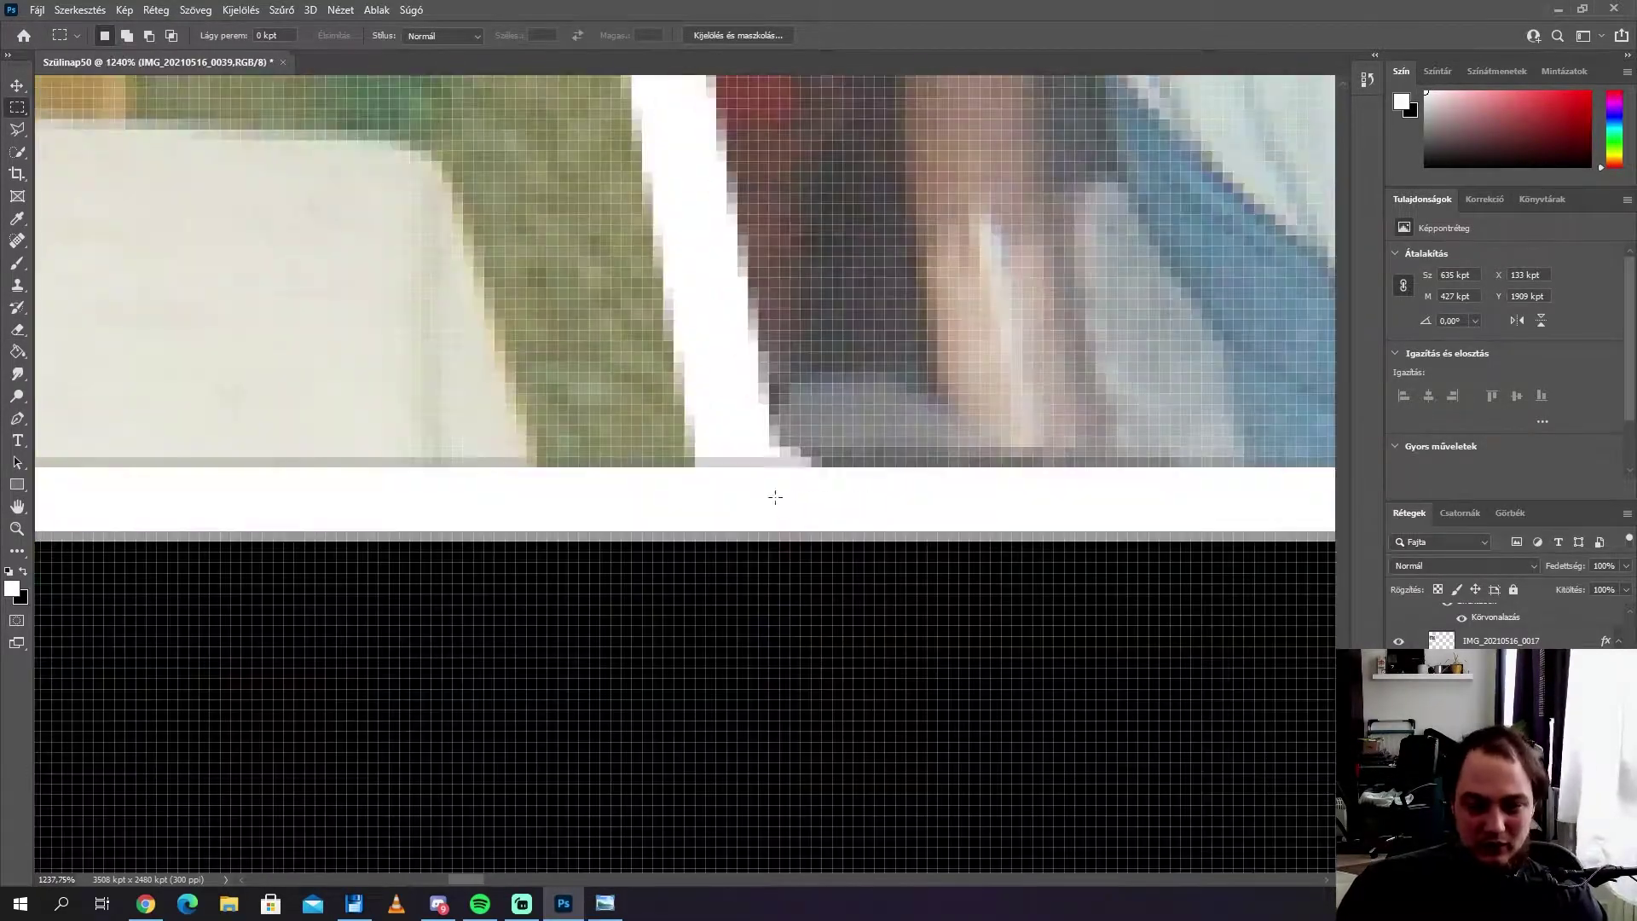
pyautogui.click(10, 268)
pyautogui.scroll(4, 746, 528)
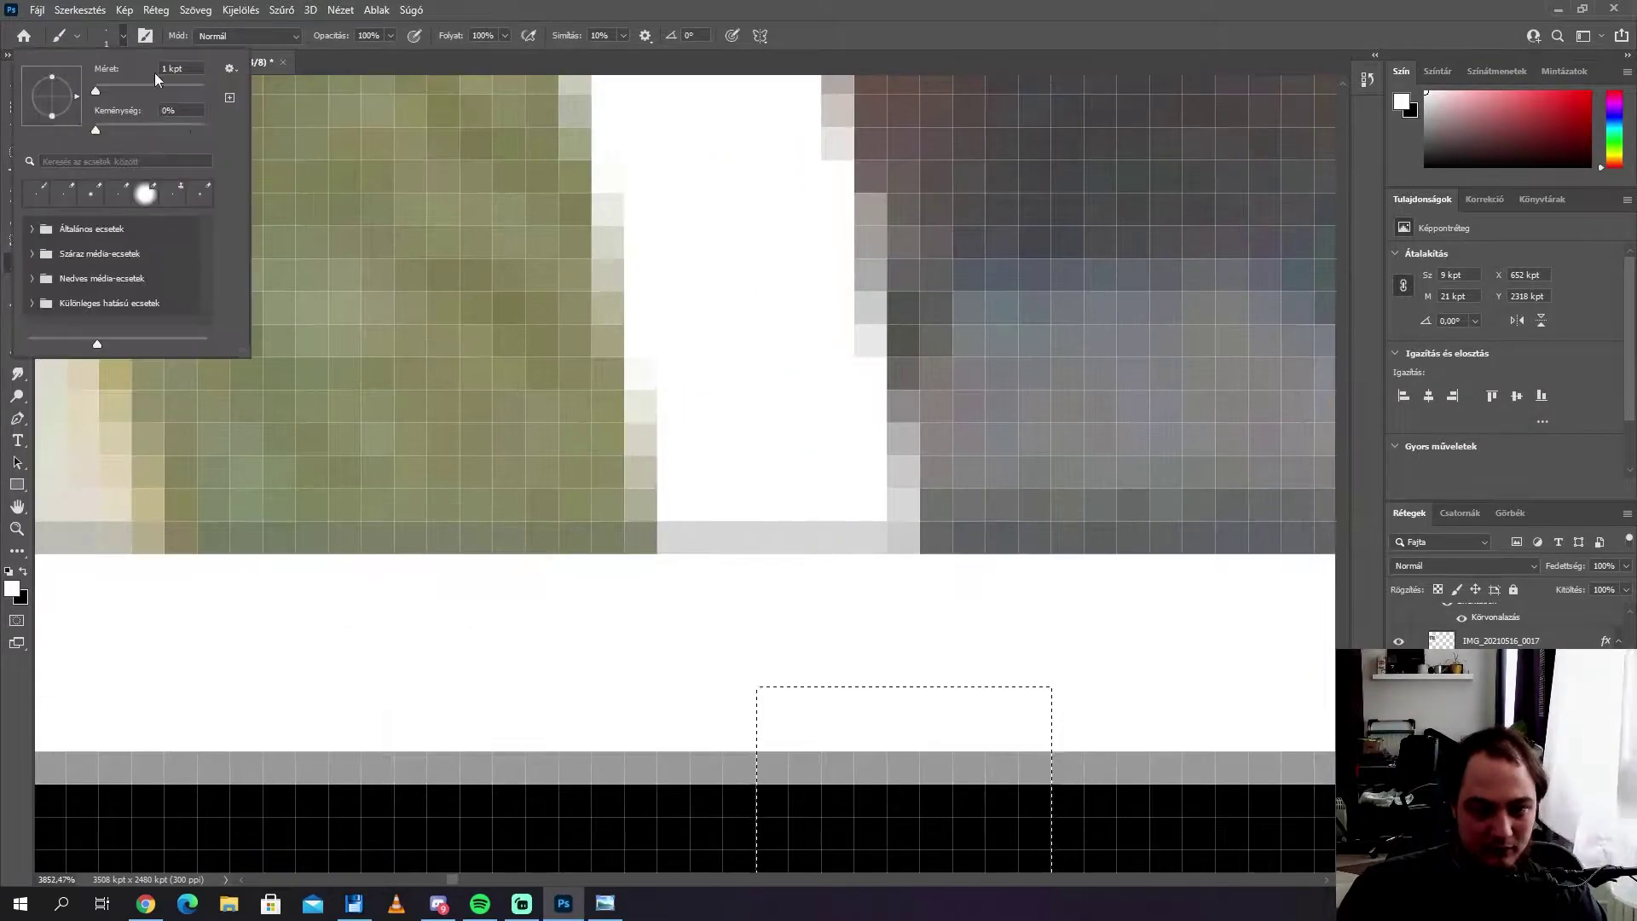
pyautogui.press('m')
# Step: Begin resizing the placed house photo IMG_20210516_0040 with Free Transform
pyautogui.scroll(-2, 704, 548)
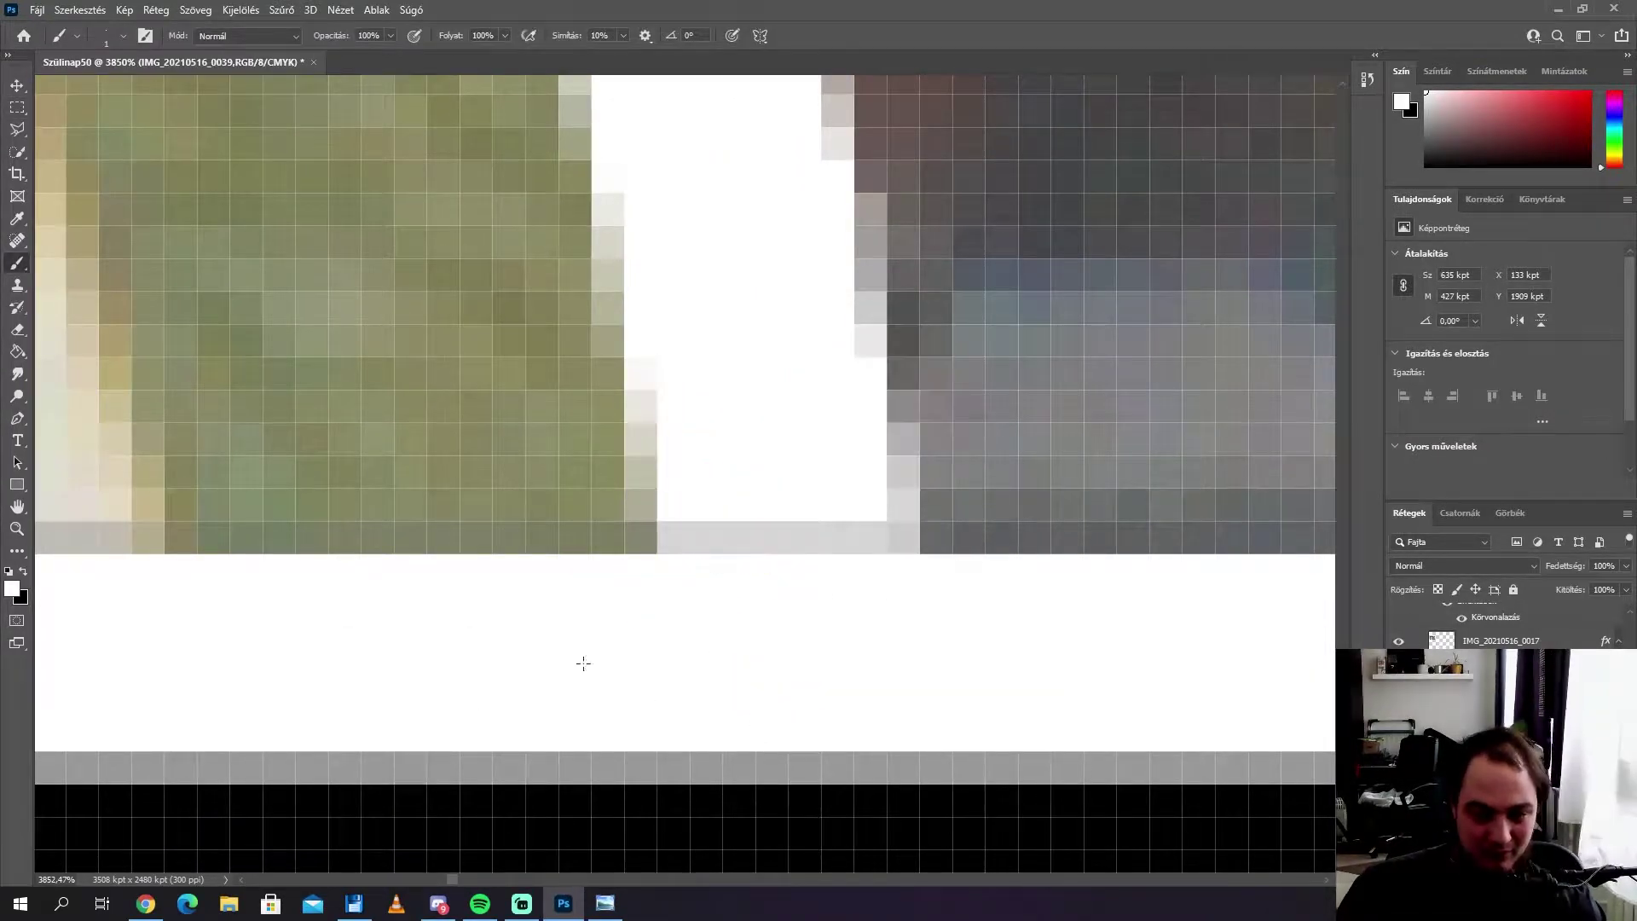
pyautogui.scroll(-12, 884, 477)
pyautogui.scroll(3, 1147, 576)
pyautogui.scroll(-10, 1147, 576)
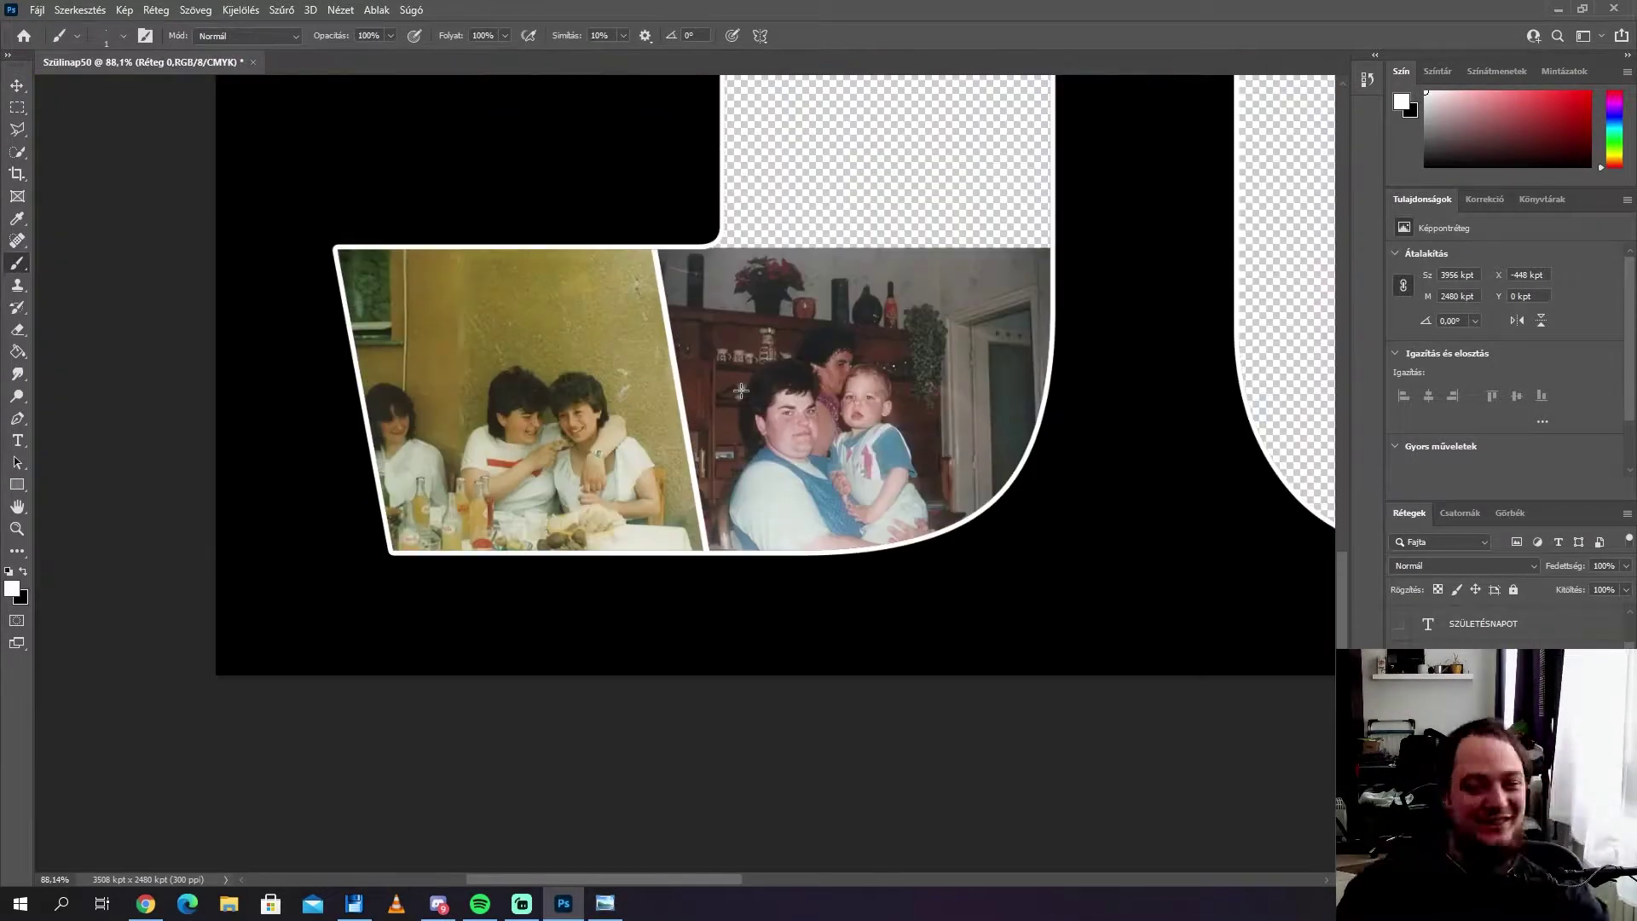
pyautogui.hotkey('ctrl', 't')
pyautogui.scroll(3, 421, 552)
# Step: Fit the house photo into the 5's curve, trimming the rest, under the picnic photo
pyautogui.hotkey('ctrl', 't')
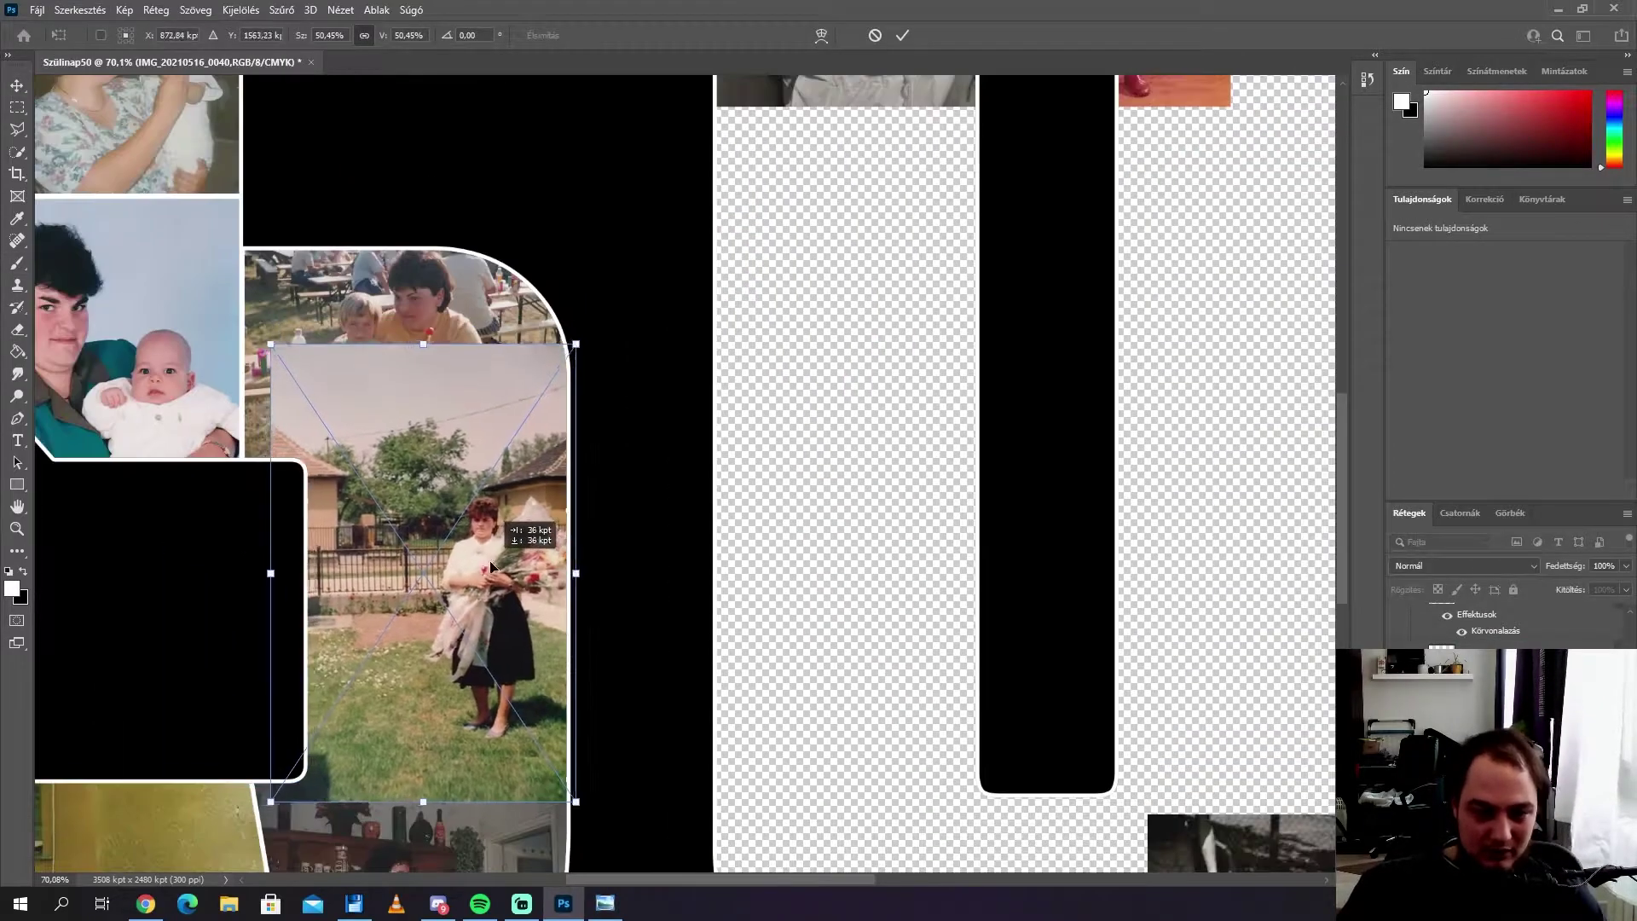
pyautogui.moveTo(470, 545); pyautogui.dragTo(497, 594)
pyautogui.moveTo(628, 672); pyautogui.dragTo(630, 810)
pyautogui.hotkey('ctrl', 'shift', 'i')
pyautogui.press('Delete')
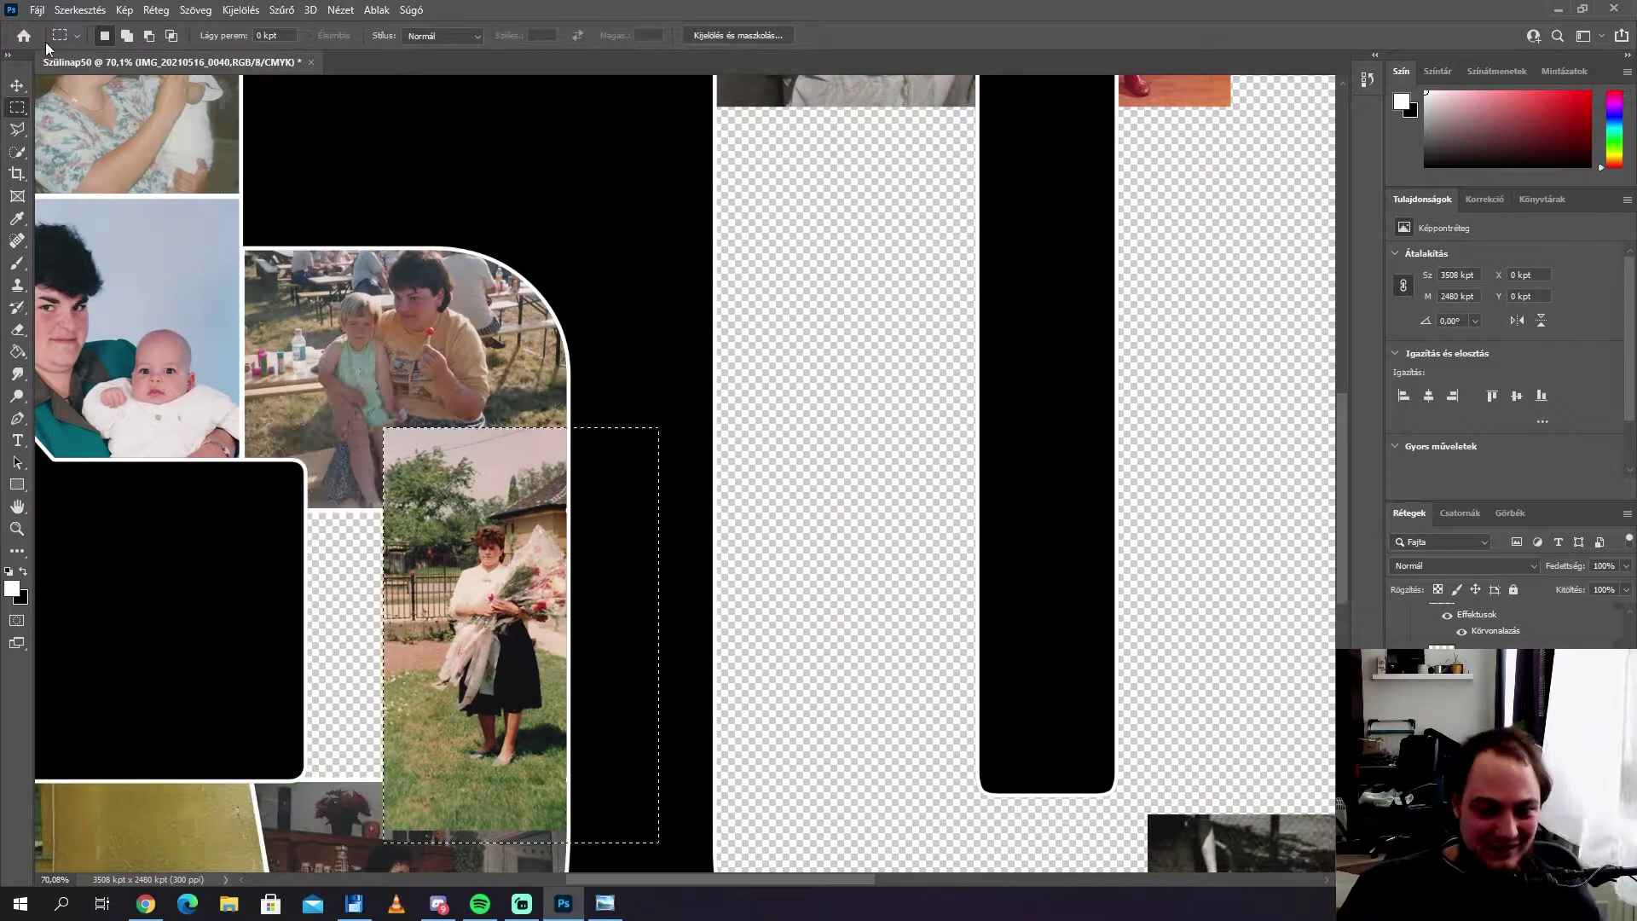
pyautogui.hotkey('ctrl', 'd')
pyautogui.press('v')
pyautogui.moveTo(482, 814); pyautogui.dragTo(481, 797)
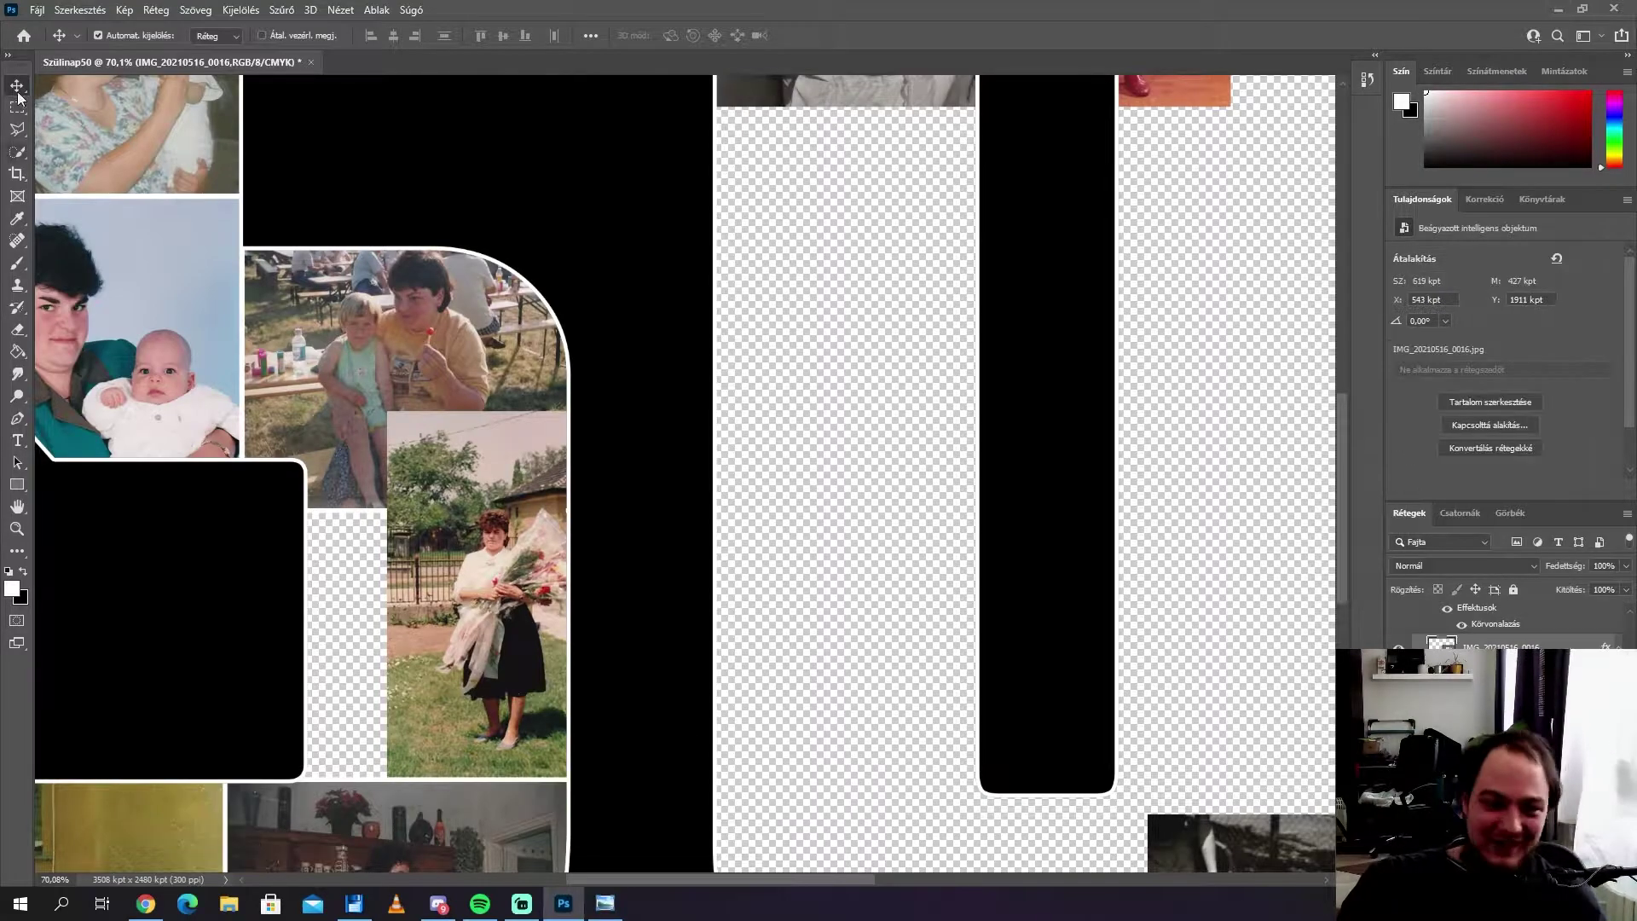
# Step: Fill the 0018 slot, move the flower photo over it, and cut a diagonal edge
pyautogui.moveTo(382, 590); pyautogui.dragTo(597, 621)
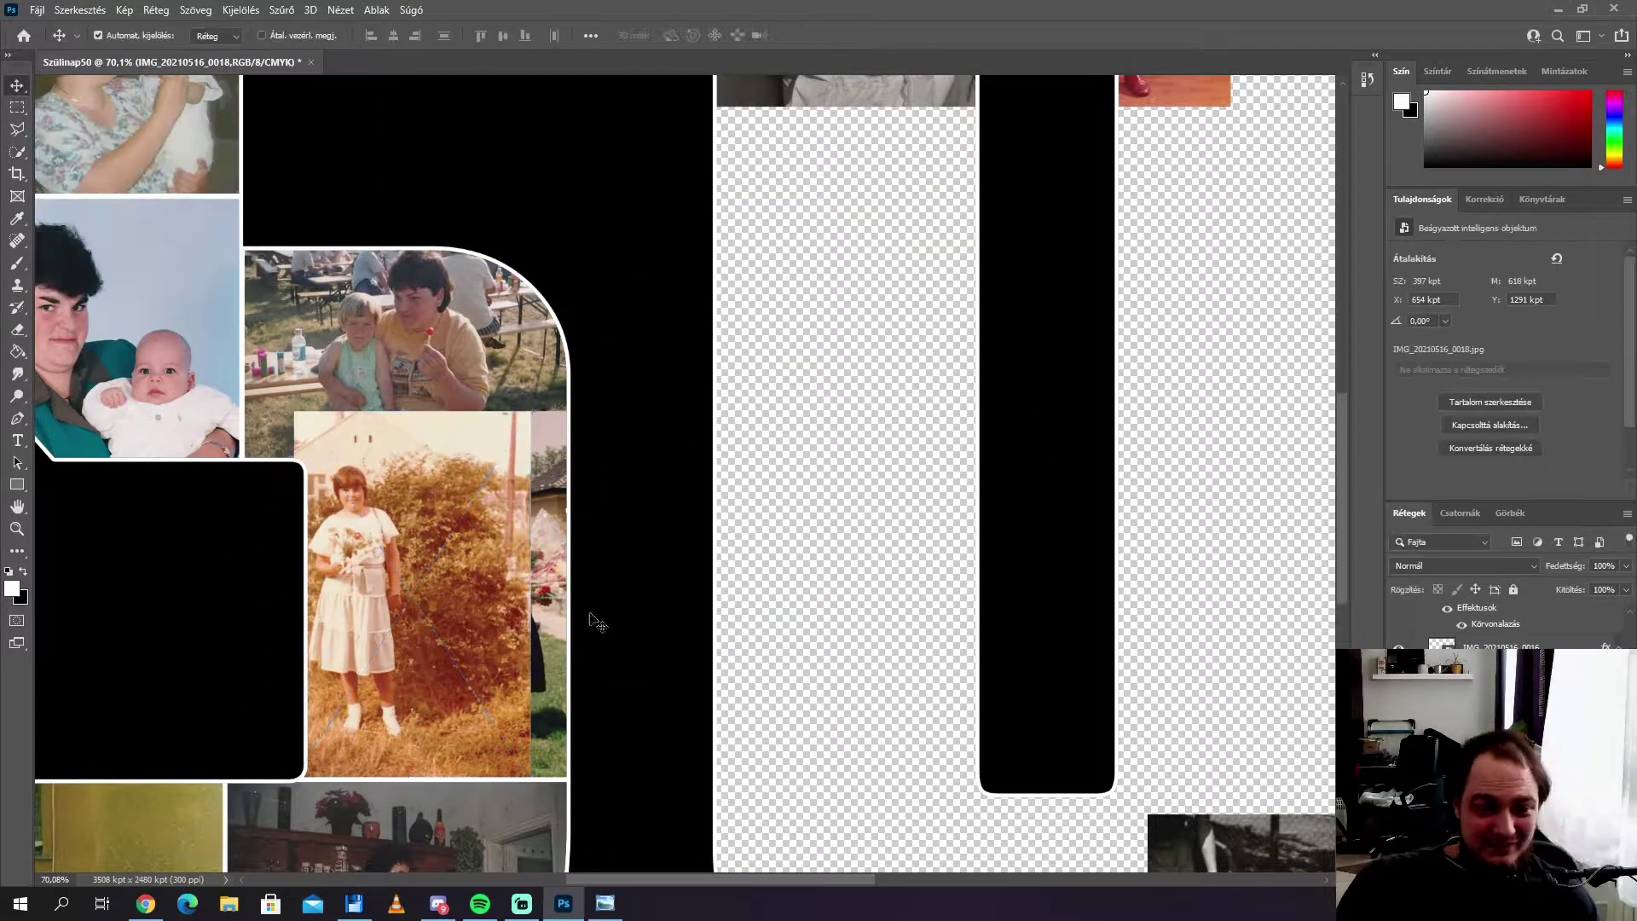
pyautogui.moveTo(490, 545); pyautogui.dragTo(486, 600)
pyautogui.press('l')
pyautogui.scroll(2, 367, 781)
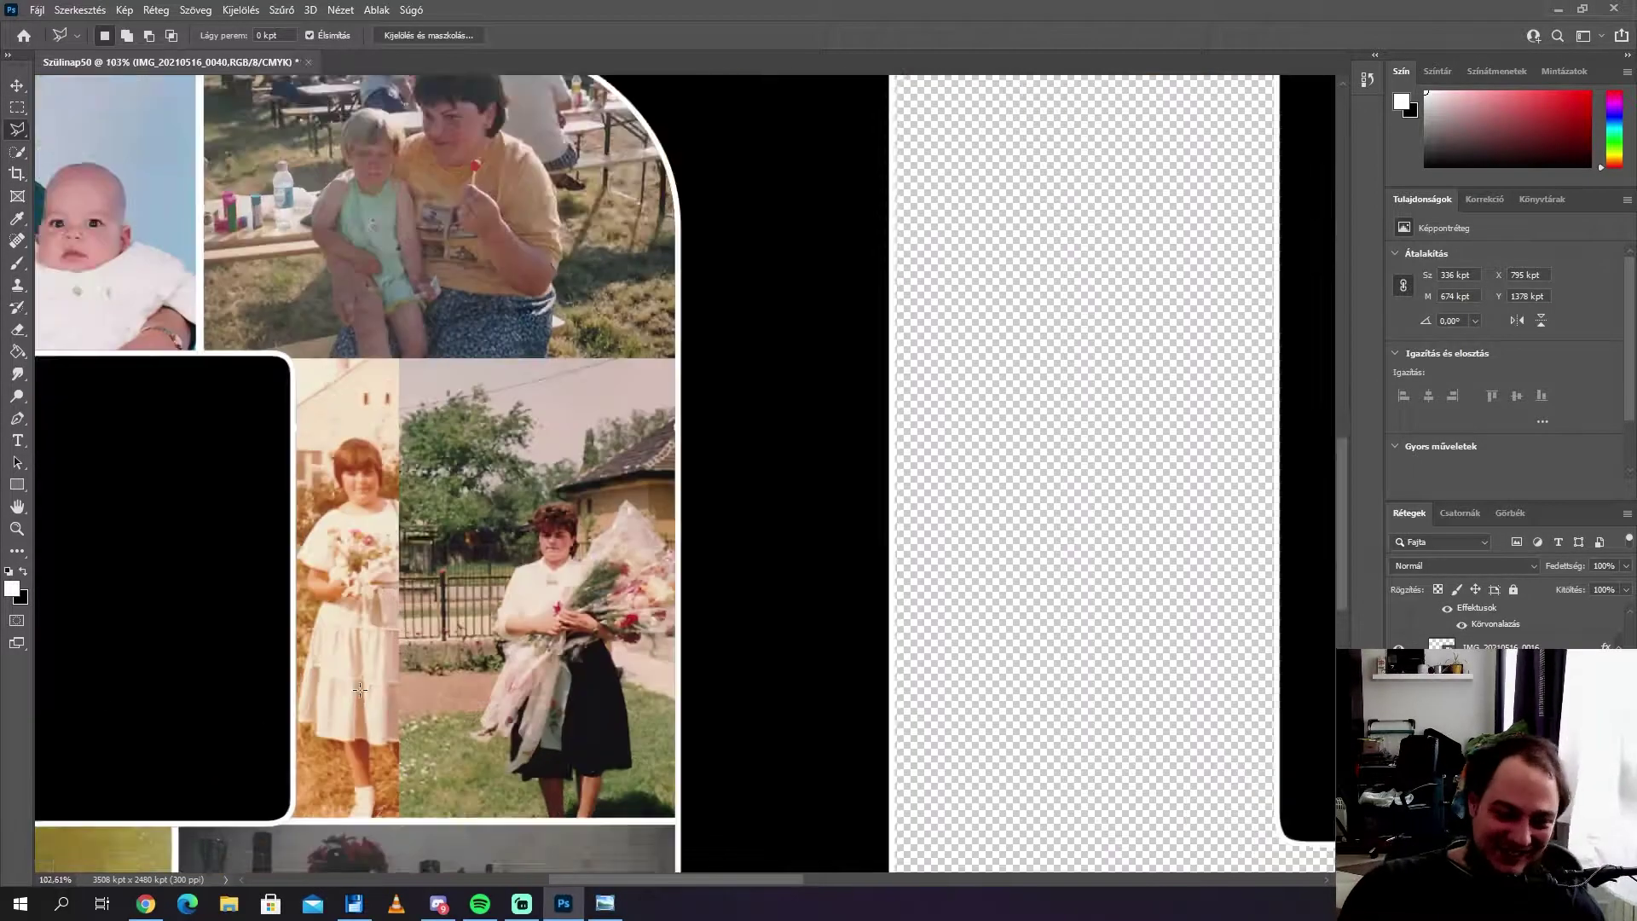
pyautogui.scroll(3, 401, 810)
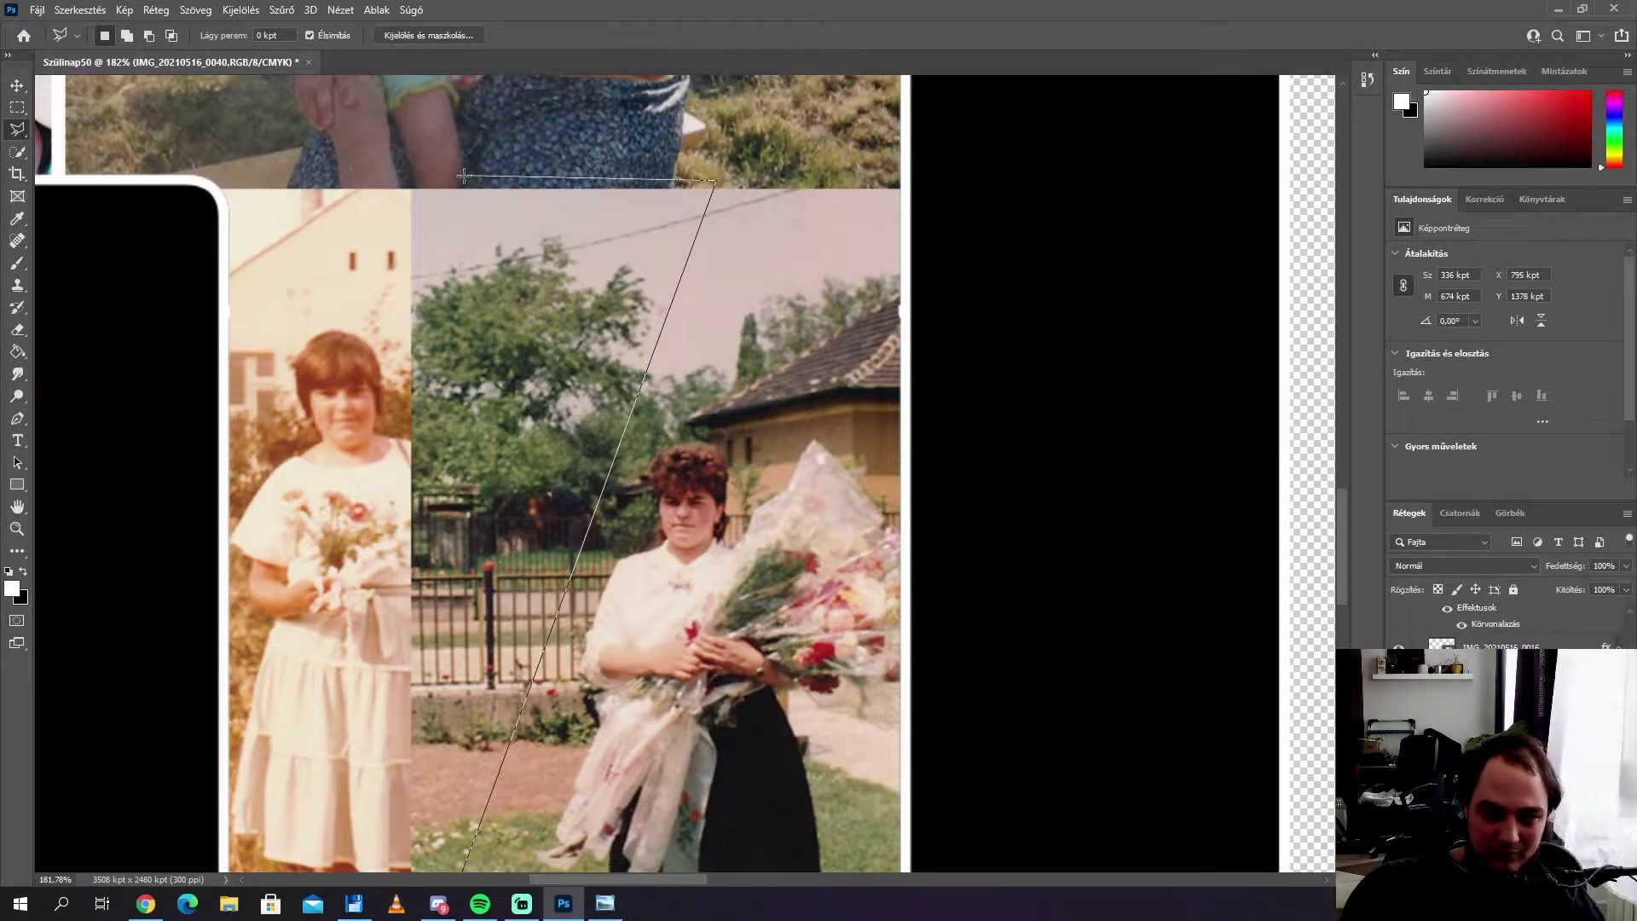
pyautogui.scroll(-3, 651, 516)
pyautogui.press('v')
pyautogui.scroll(2, 651, 515)
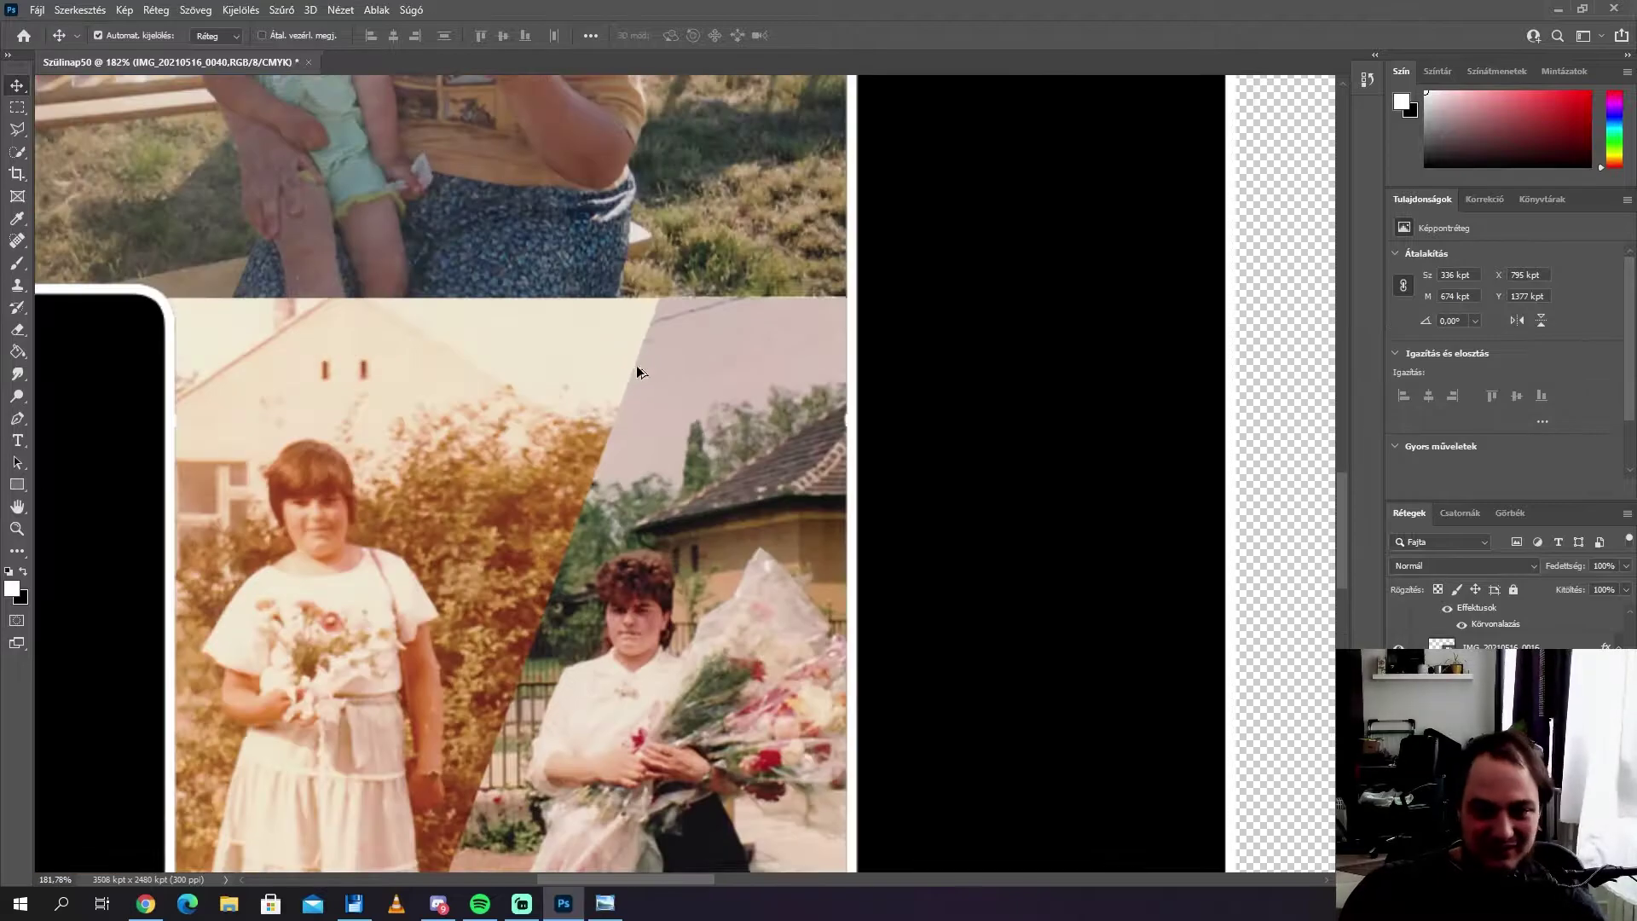
pyautogui.scroll(-1, 650, 515)
pyautogui.press('Delete')
# Step: Give the flower photo a white Stroke layer style
pyautogui.click(17, 129)
pyautogui.scroll(2, 473, 793)
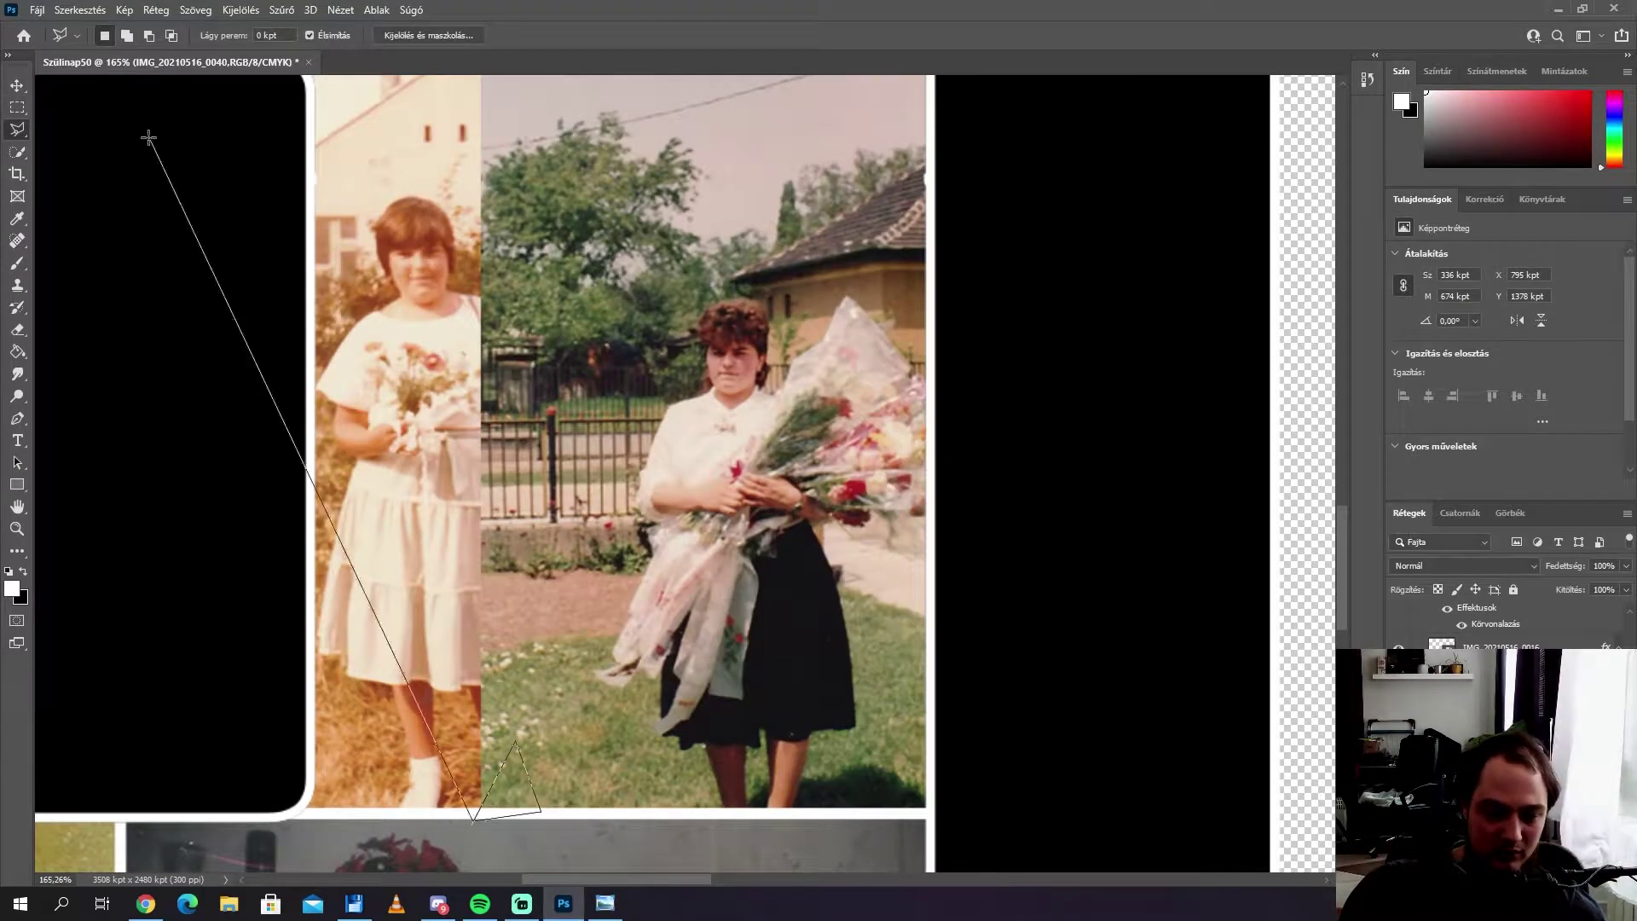
pyautogui.scroll(-3, 401, 656)
pyautogui.scroll(3, 462, 767)
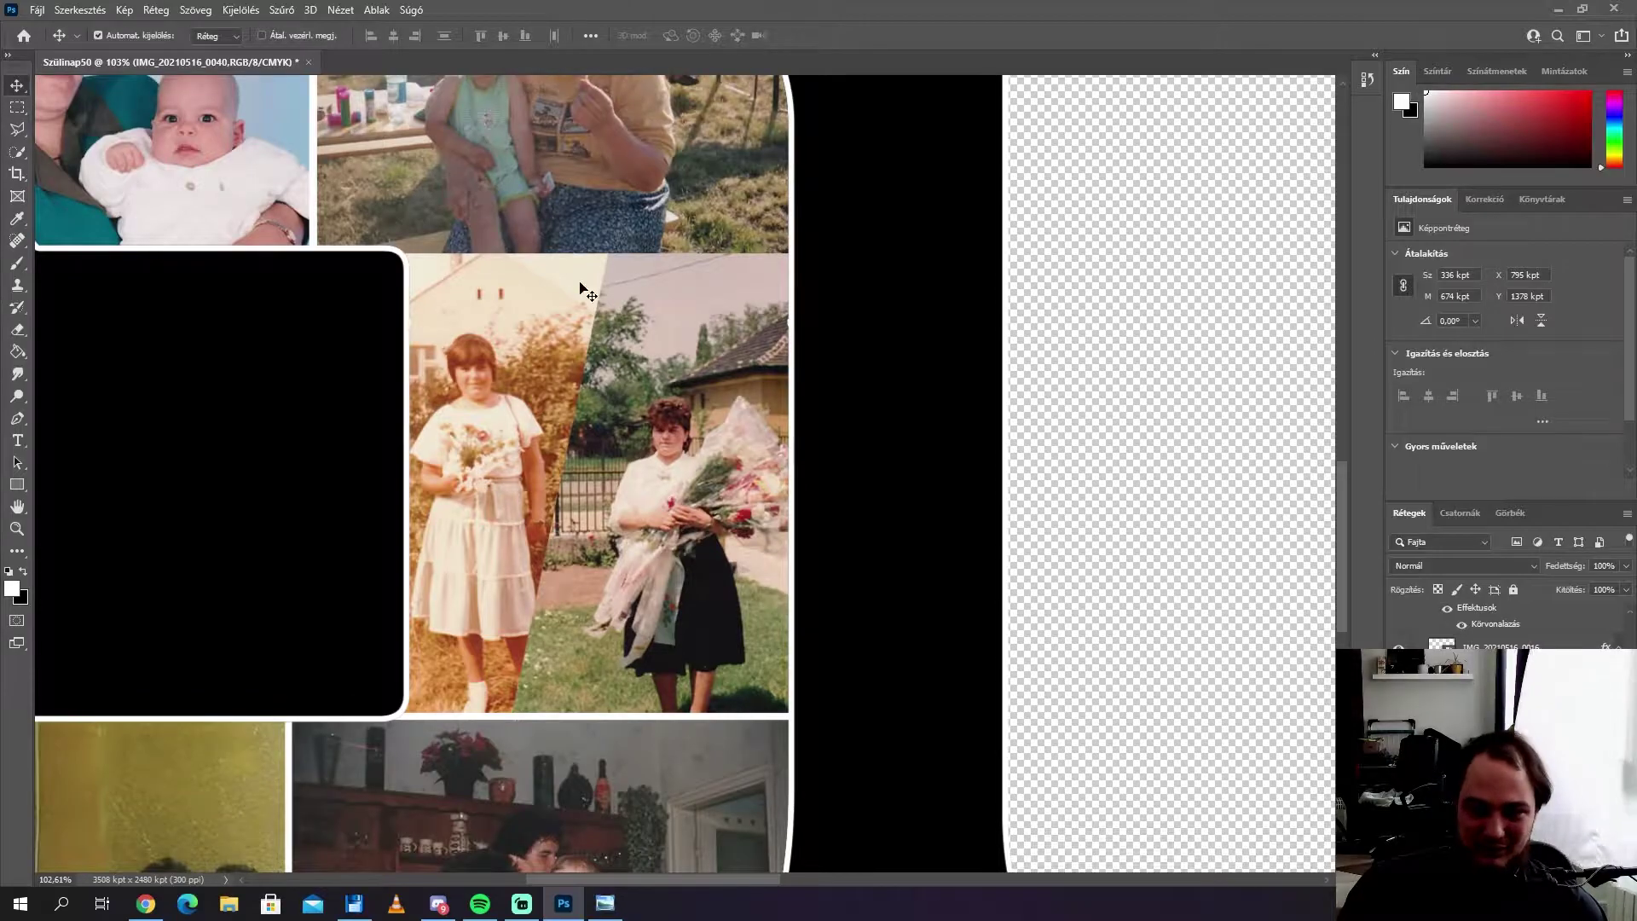
pyautogui.doubleClick(1496, 624)
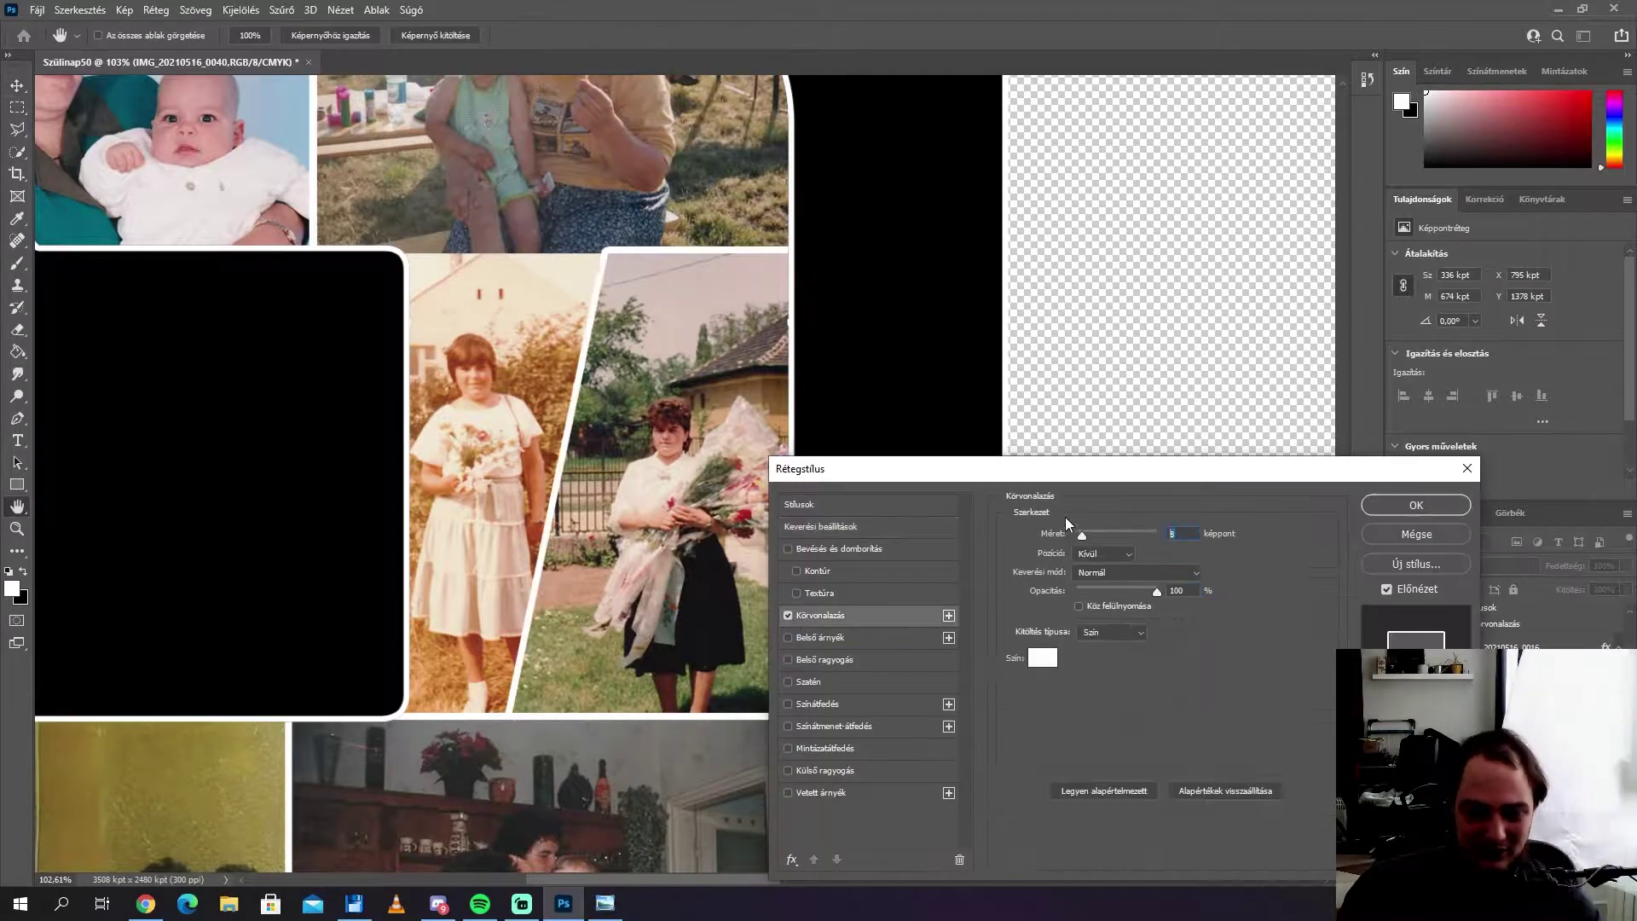
pyautogui.click(1415, 504)
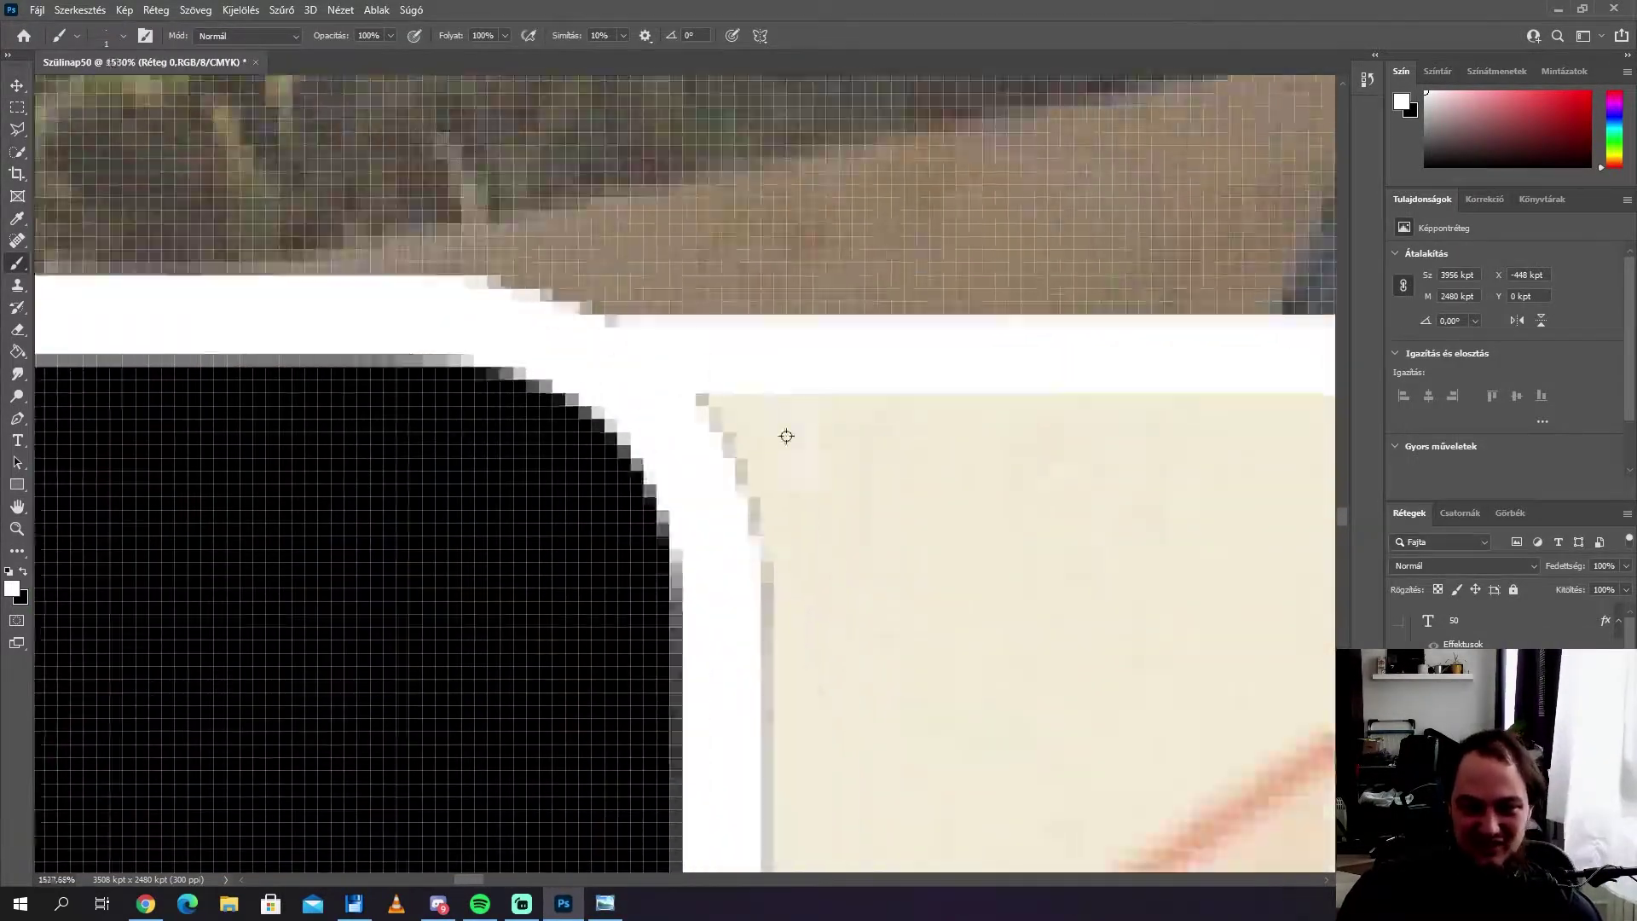
# Step: Switch to the Brush tool and scroll the view ahead of the costumed children photo
pyautogui.scroll(-5, 786, 436)
pyautogui.scroll(-10, 833, 364)
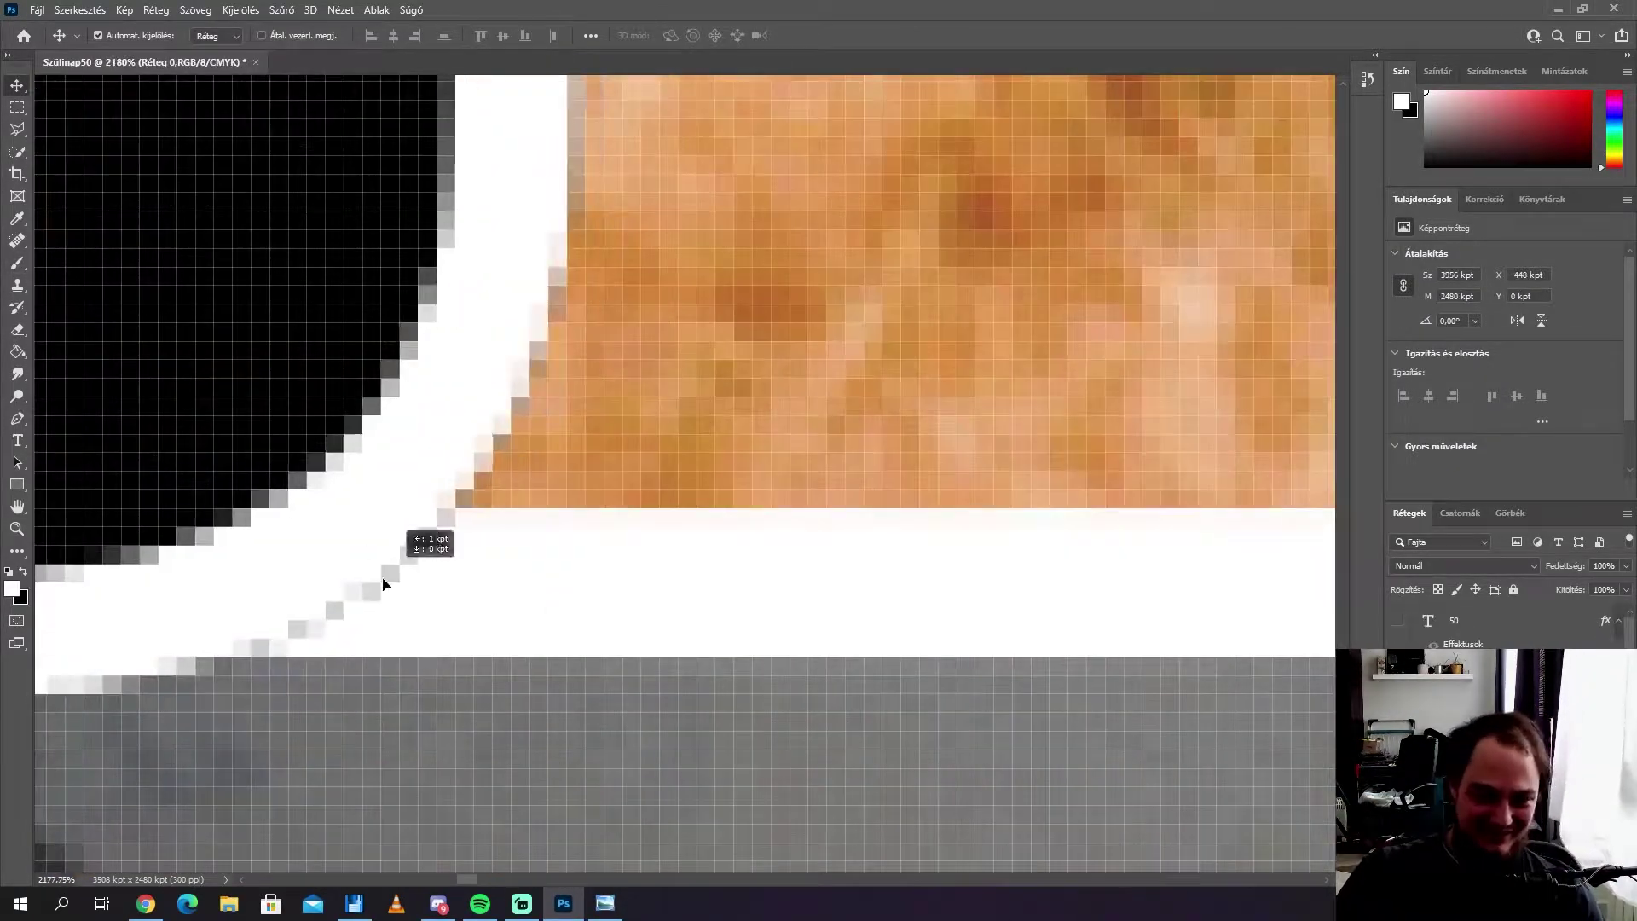
pyautogui.scroll(-10, 381, 584)
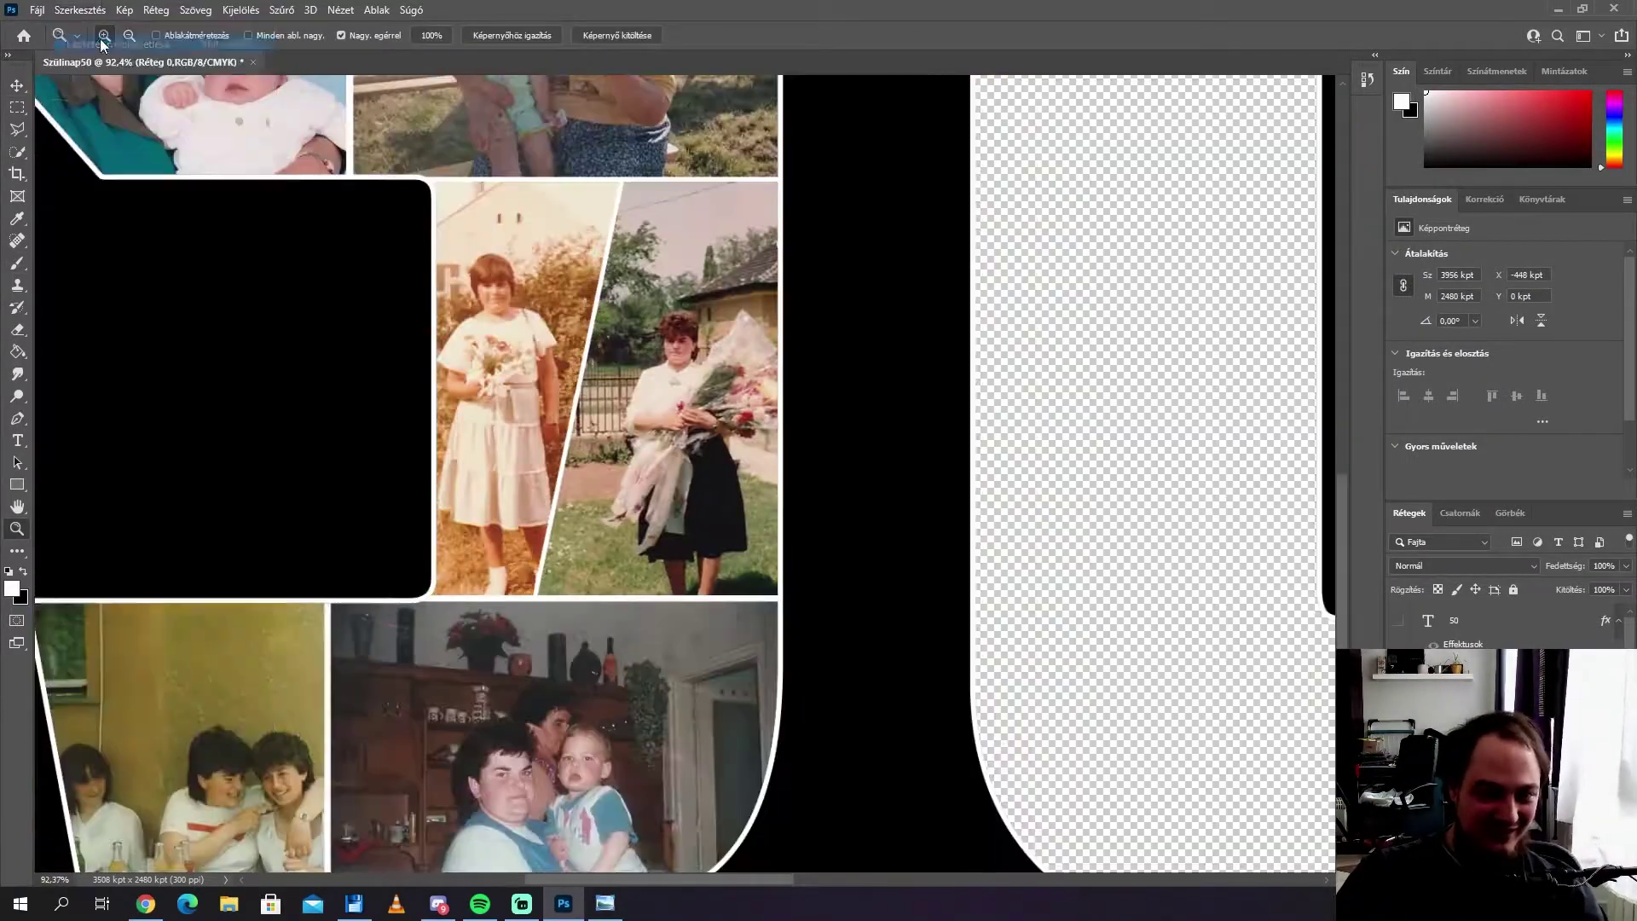
pyautogui.press('b')
pyautogui.scroll(15, 428, 562)
pyautogui.scroll(-5, 428, 562)
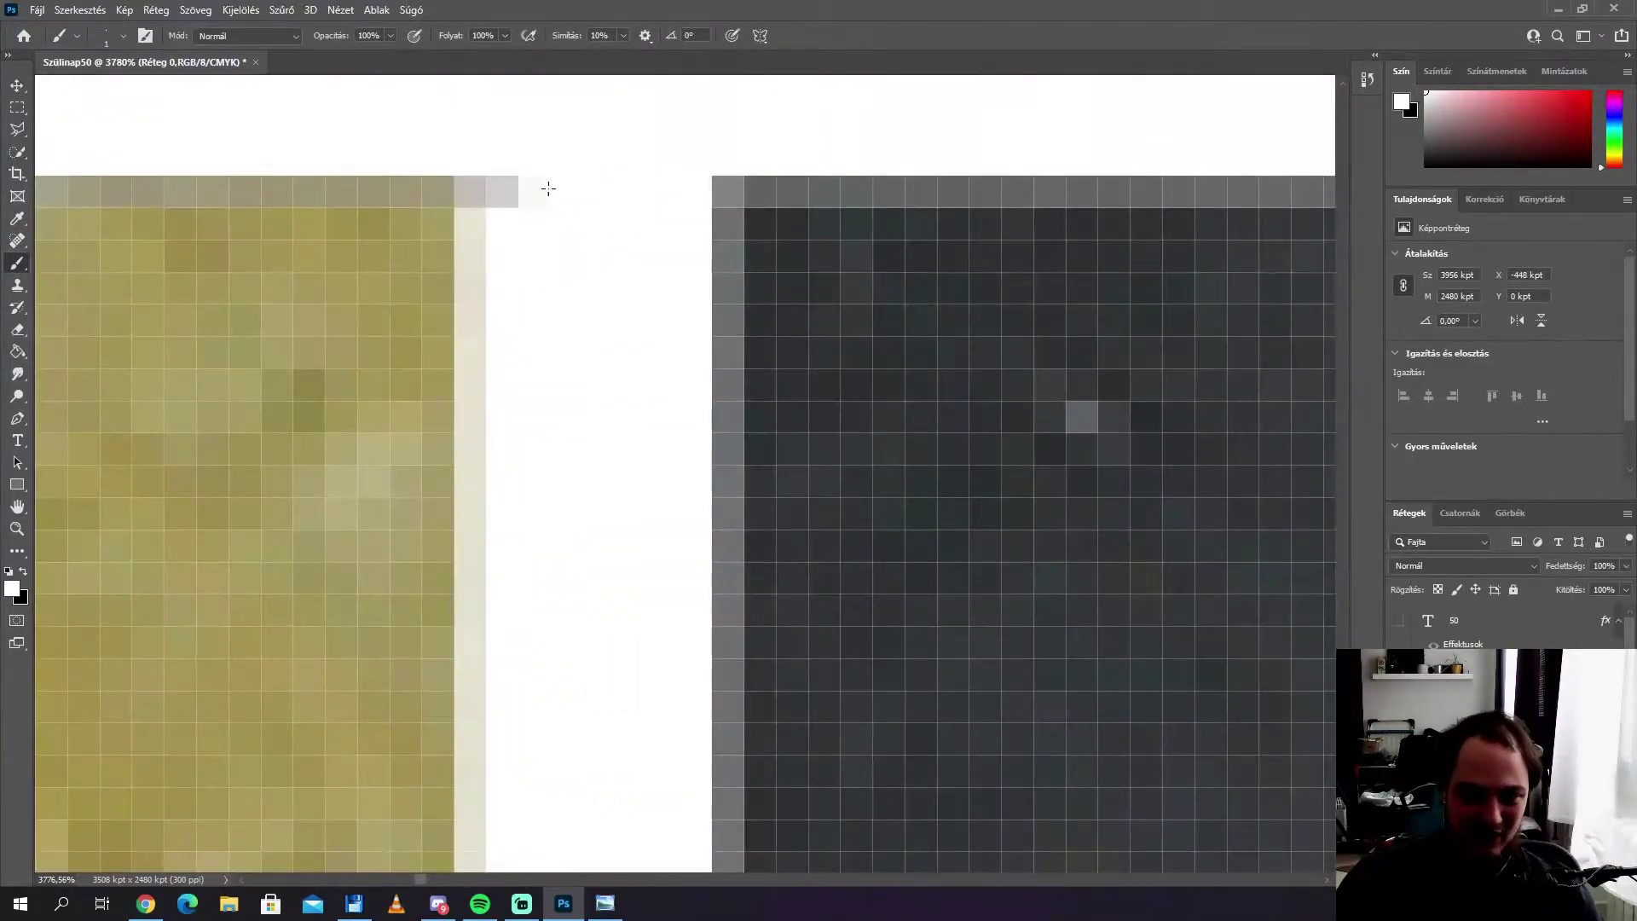
pyautogui.scroll(-5, 512, 596)
pyautogui.scroll(-5, 643, 632)
pyautogui.scroll(-3, 643, 632)
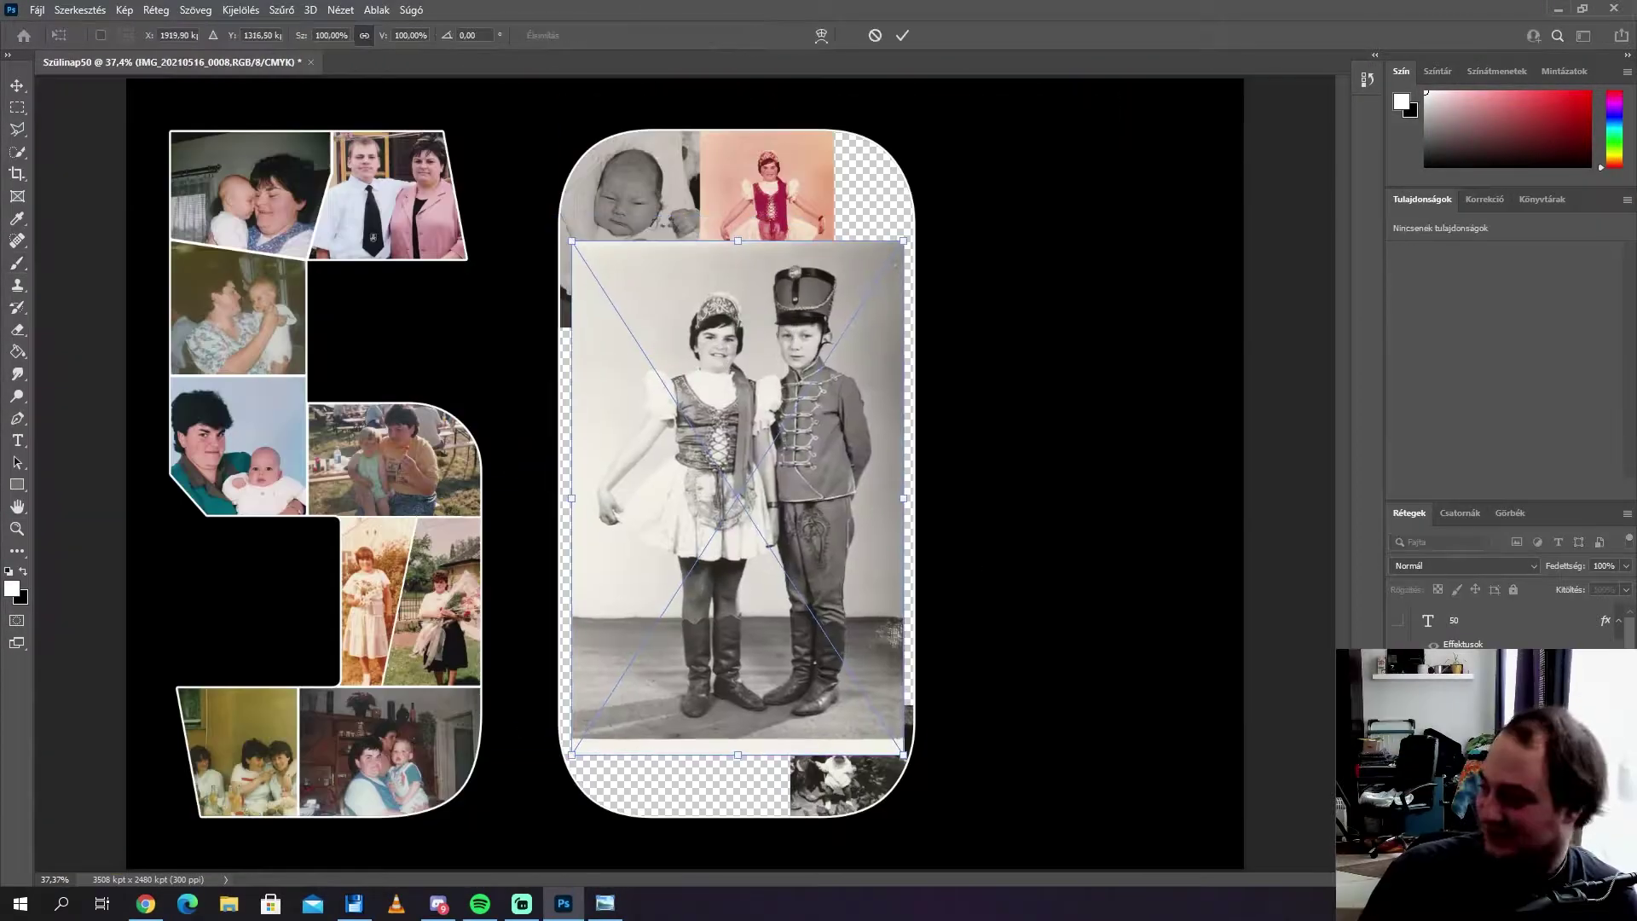
# Step: Commit the costume and two-children photos in the 0 and reposition the two-children photo
pyautogui.press('Return')
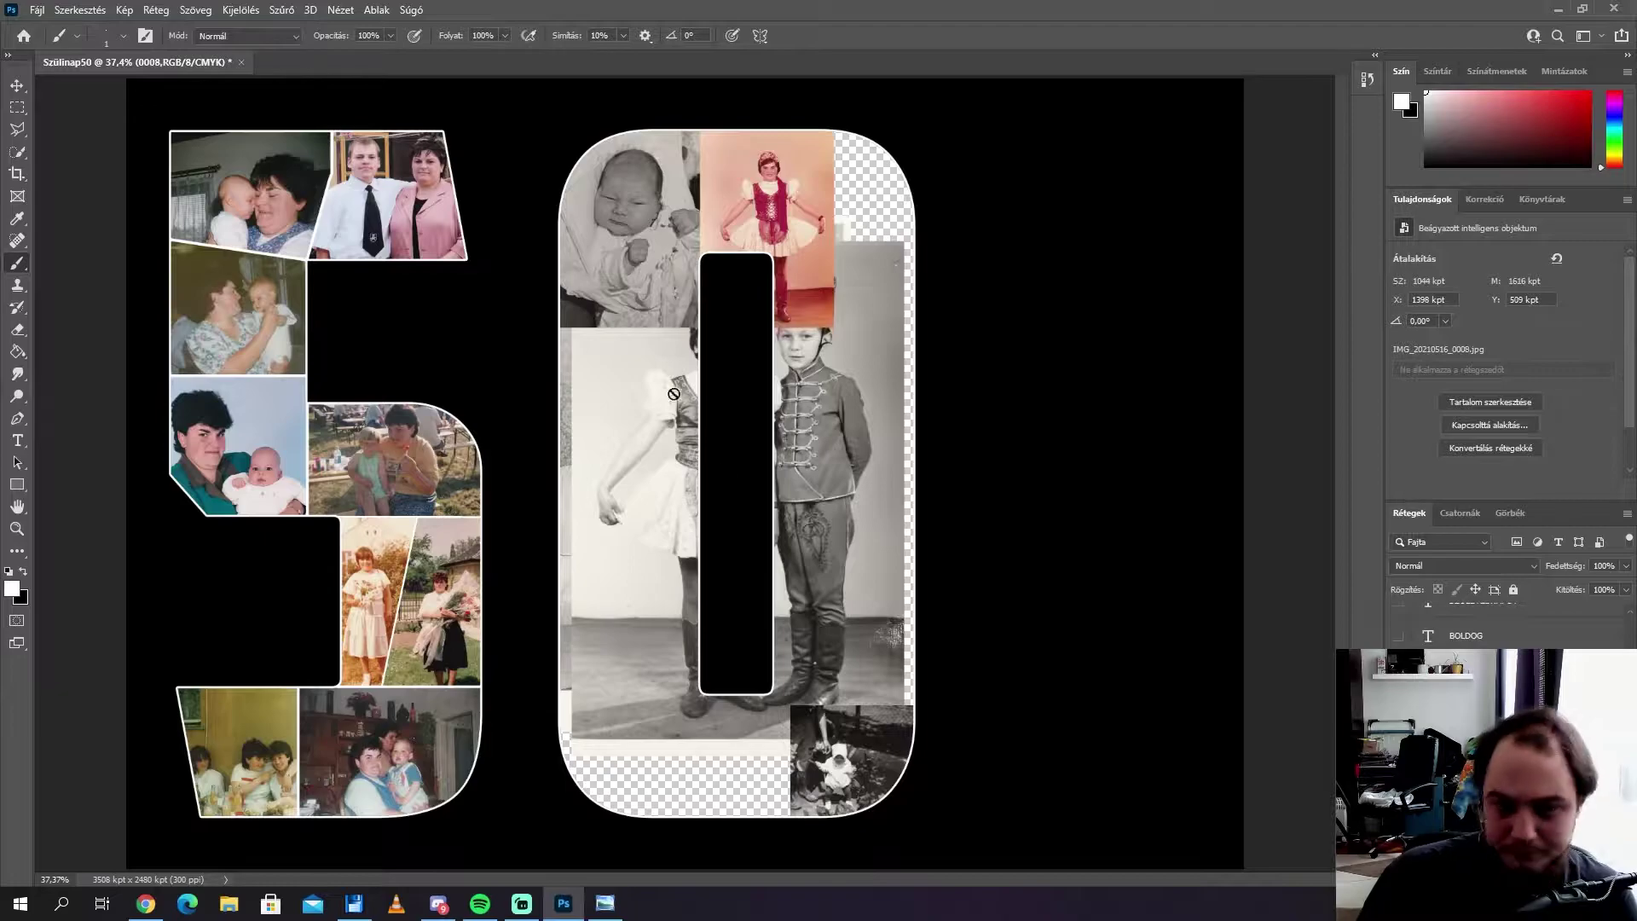
pyautogui.press('Return')
pyautogui.press('v')
pyautogui.moveTo(683, 193)
pyautogui.mouseDown()
pyautogui.moveTo(714, 192)
pyautogui.moveTo(714, 256)
pyautogui.mouseUp()
# Step: Crop the two-children photo to a marquee area, set it at the 0's top right, then start Black & White
pyautogui.press('m')
pyautogui.moveTo(597, 215); pyautogui.dragTo(829, 565)
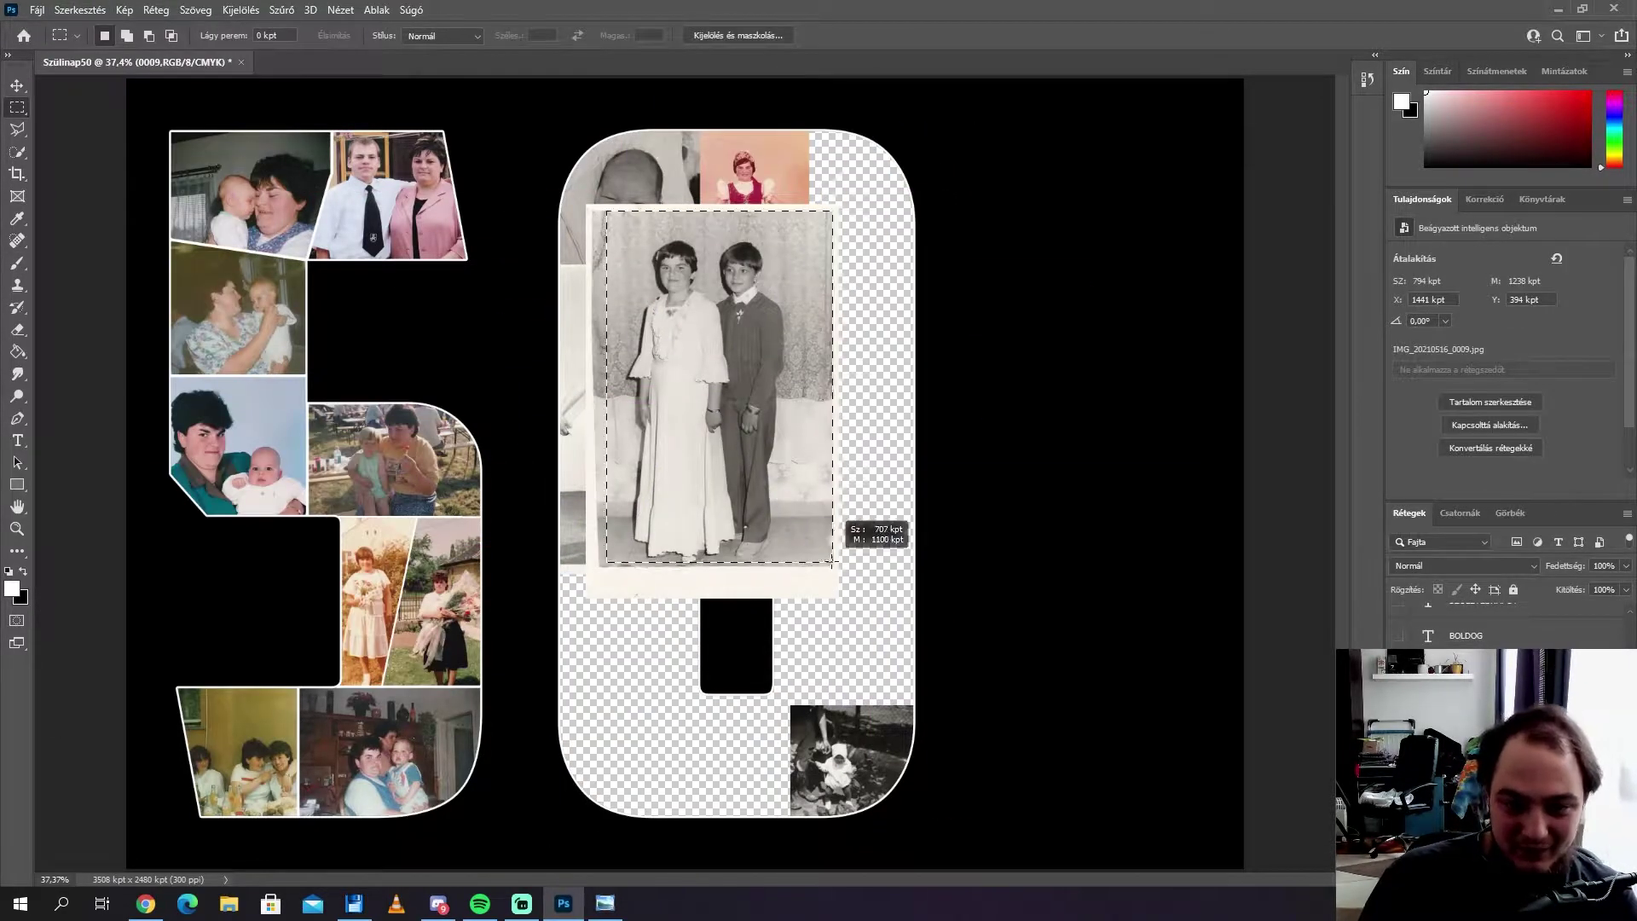
pyautogui.hotkey('ctrl', 'shift', 'j')
pyautogui.press('v')
pyautogui.moveTo(691, 345); pyautogui.dragTo(861, 262)
pyautogui.moveTo(727, 208); pyautogui.dragTo(715, 239)
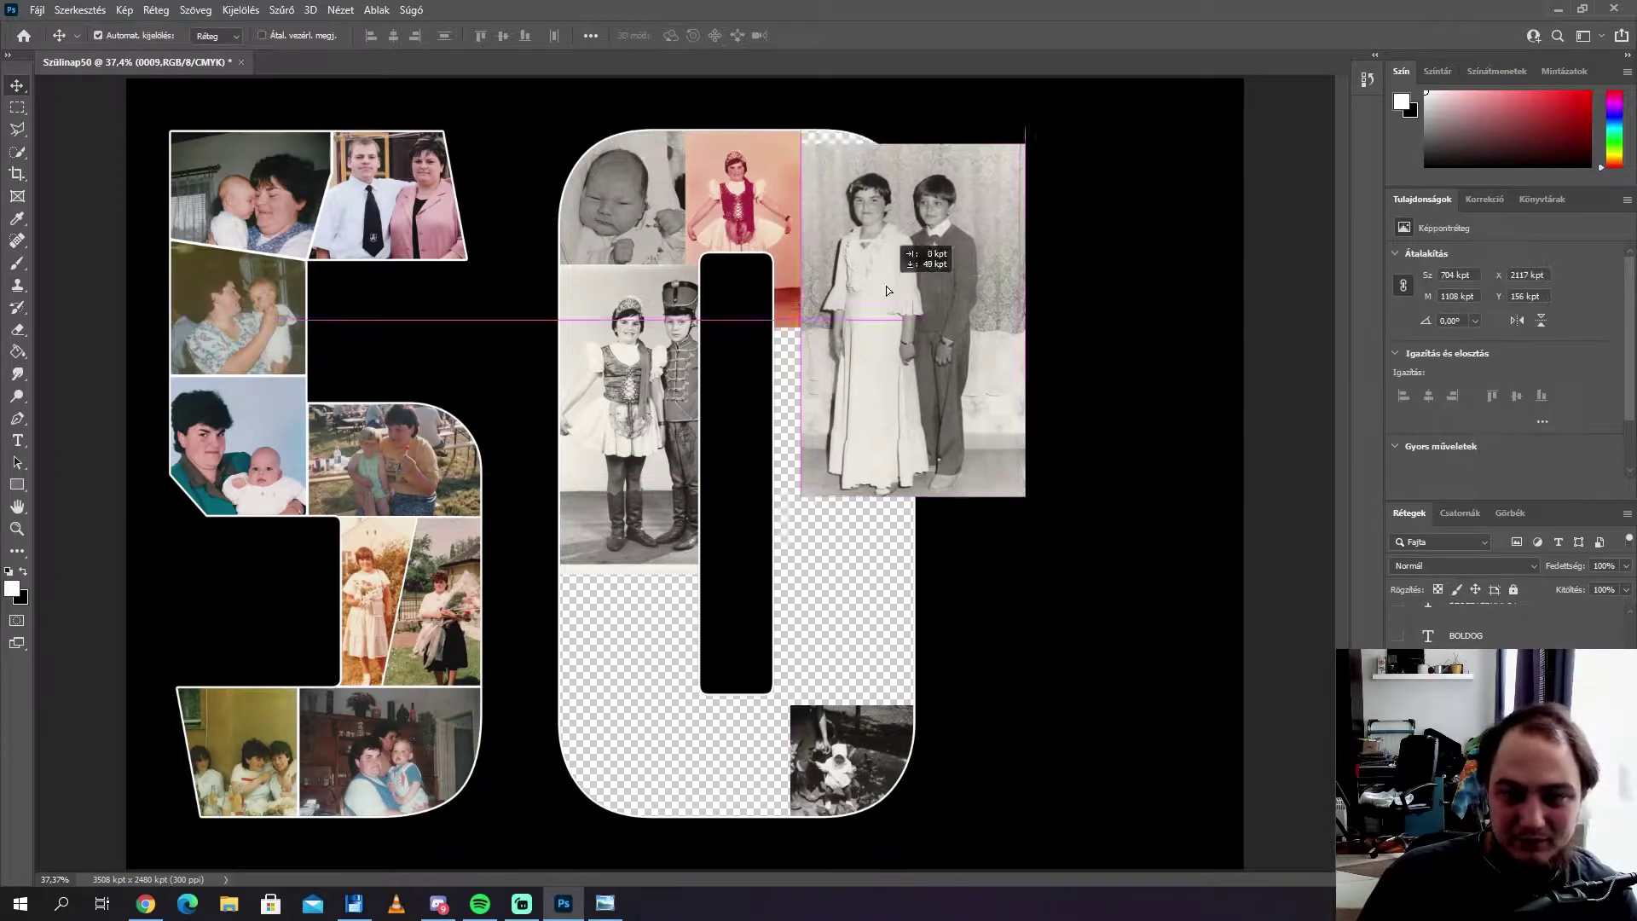
pyautogui.hotkey('ctrl', 'alt', 'shift', 'b')
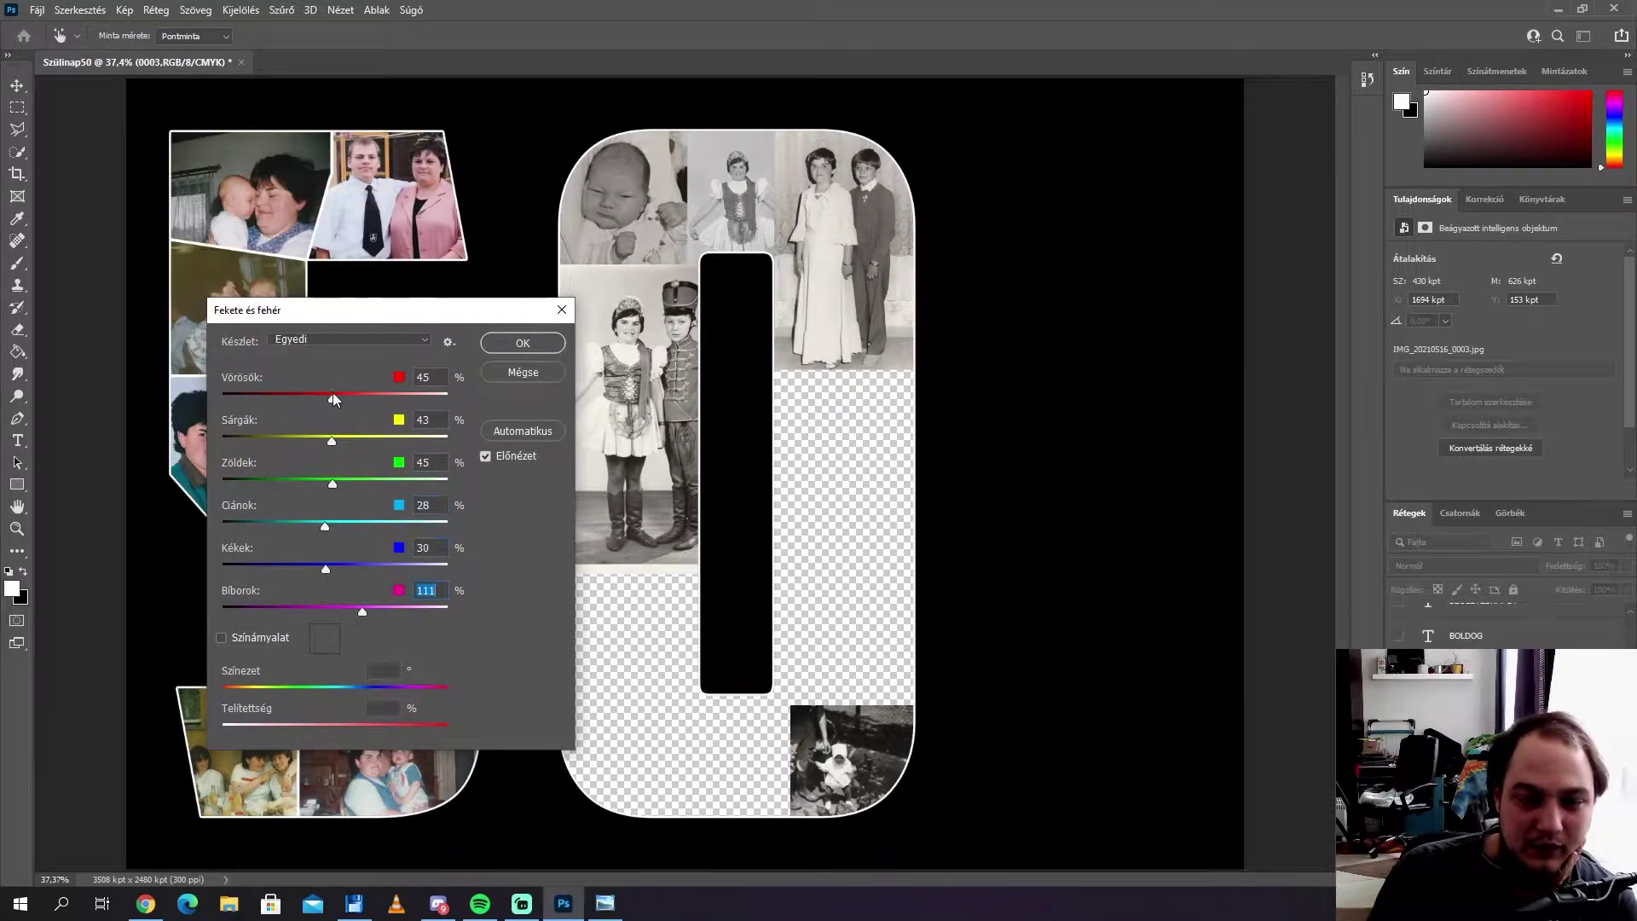
# Step: Apply the Black & White conversion and Curves to the ballerina photo
pyautogui.press('Return')
pyautogui.click(124, 10)
pyautogui.moveTo(223, 54)
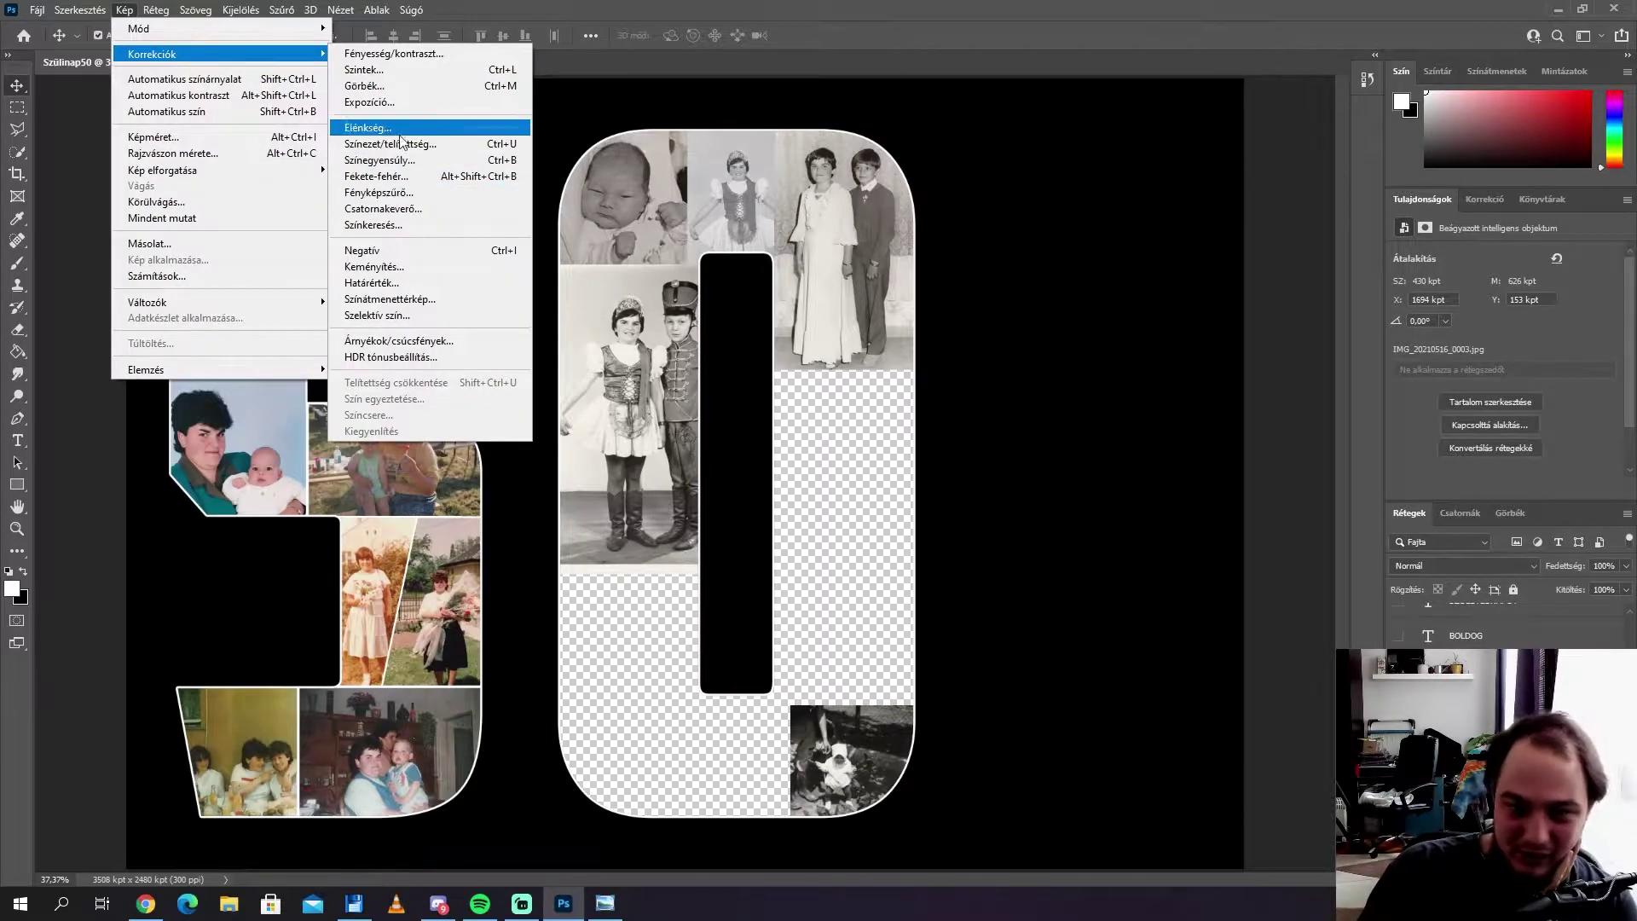
pyautogui.hotkey('ctrl', 'm')
pyautogui.press('Return')
pyautogui.click(156, 9)
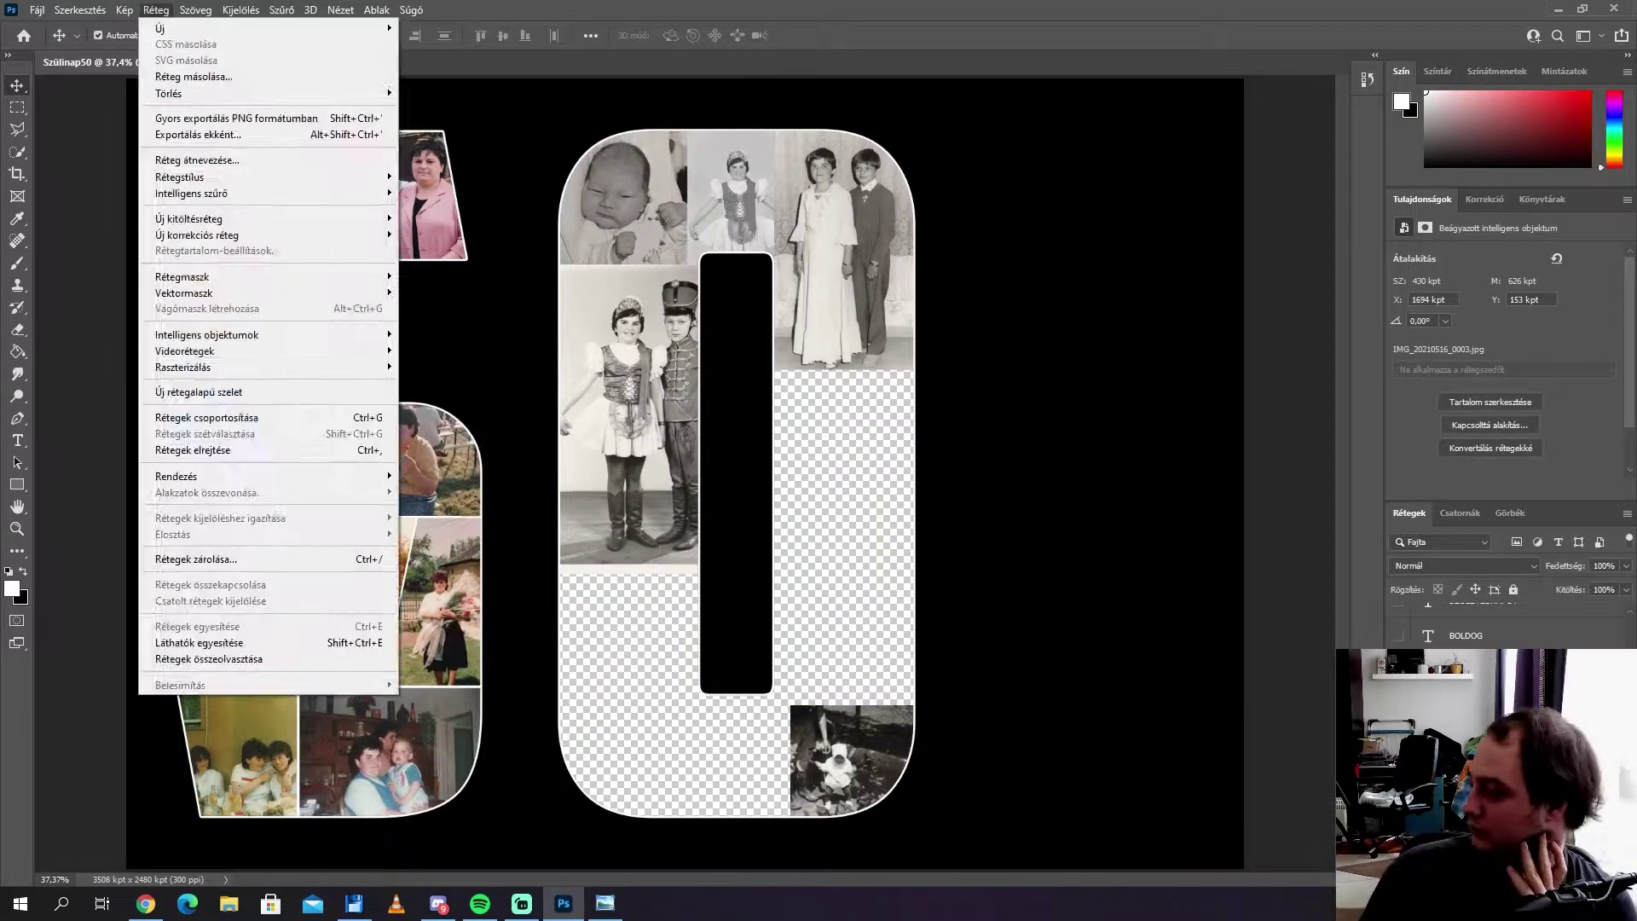
# Step: Apply Levels and full desaturation to the ballerina photo, then shrink the boy-with-ball photo
pyautogui.click(156, 10)
pyautogui.click(372, 69)
pyautogui.press('Return')
pyautogui.click(124, 9)
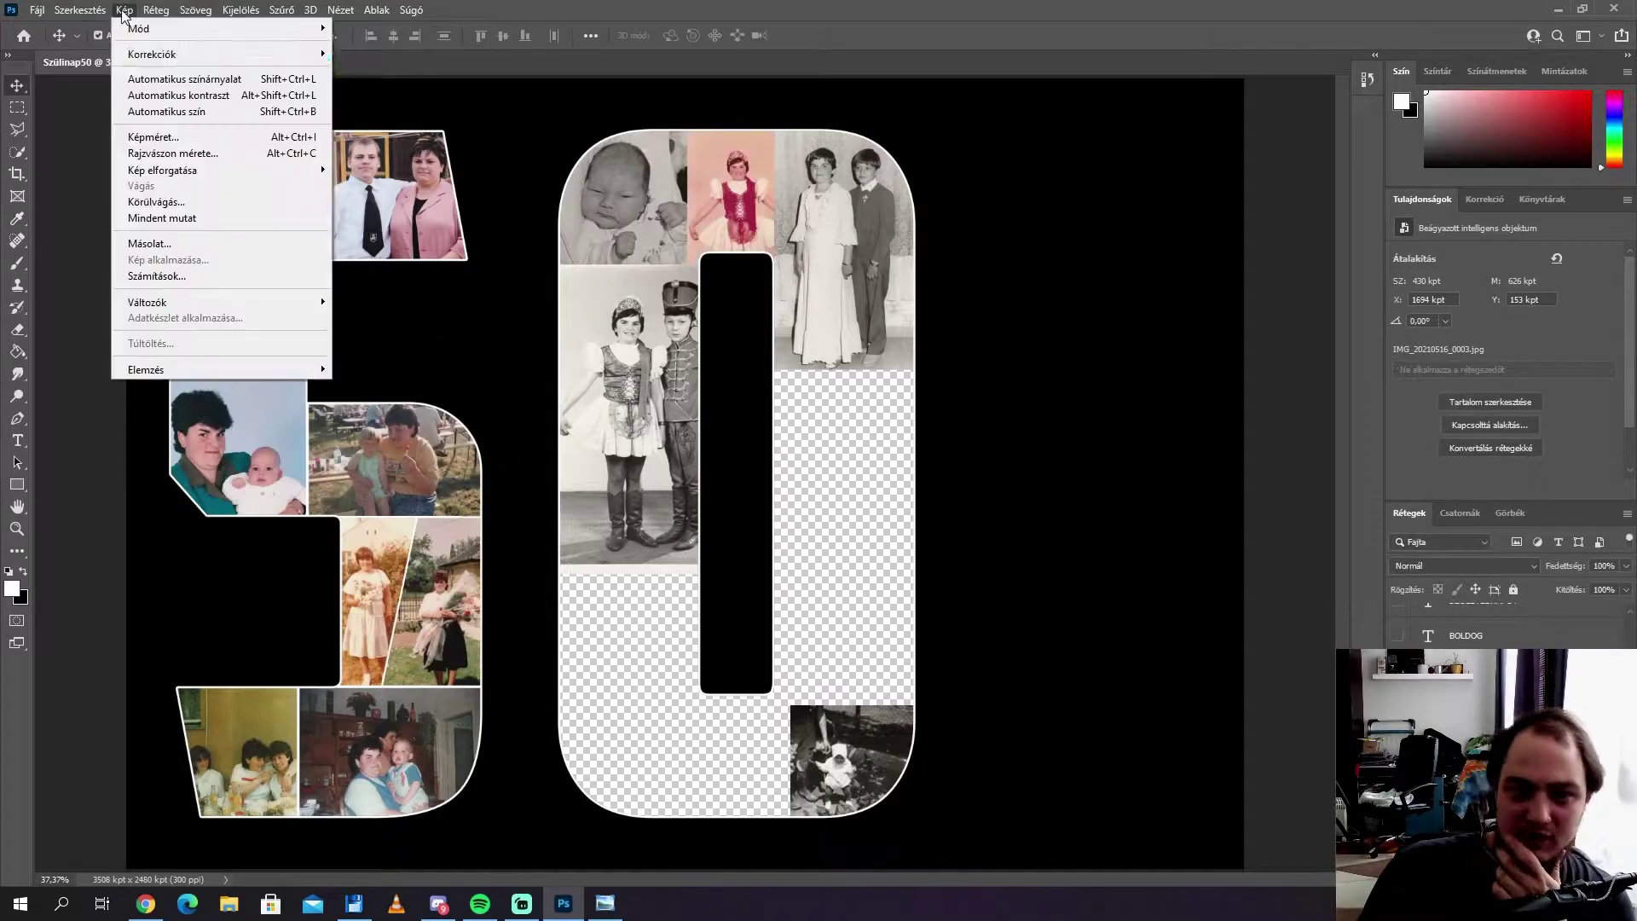
pyautogui.hotkey('ctrl', 'u')
pyautogui.moveTo(332, 583); pyautogui.dragTo(204, 583)
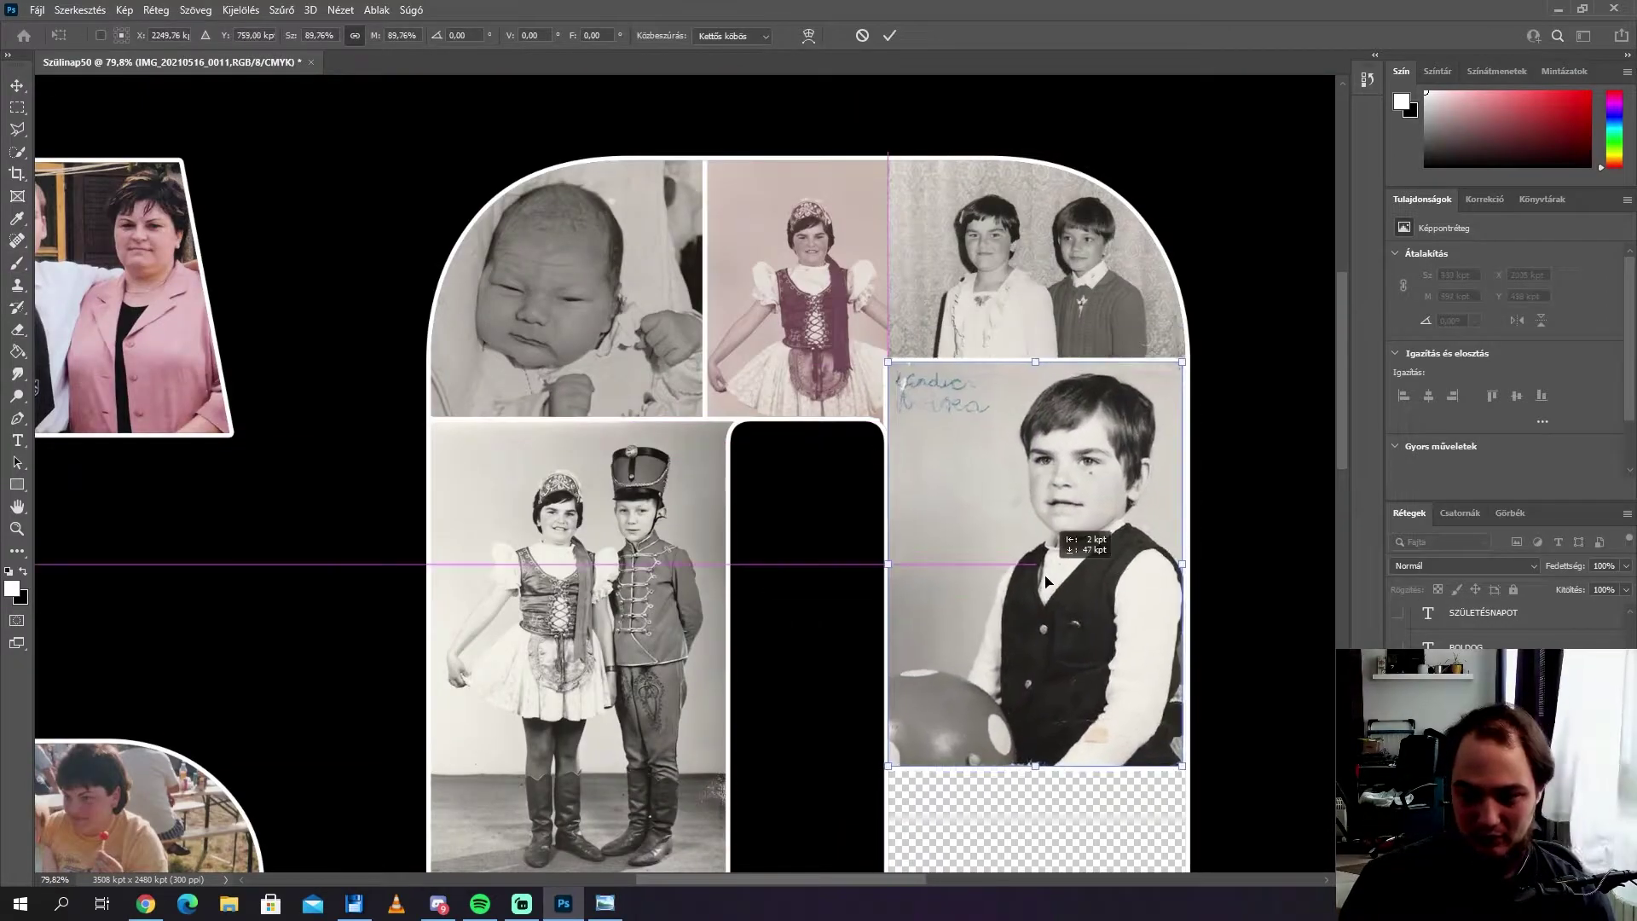
pyautogui.moveTo(888, 794); pyautogui.dragTo(920, 753)
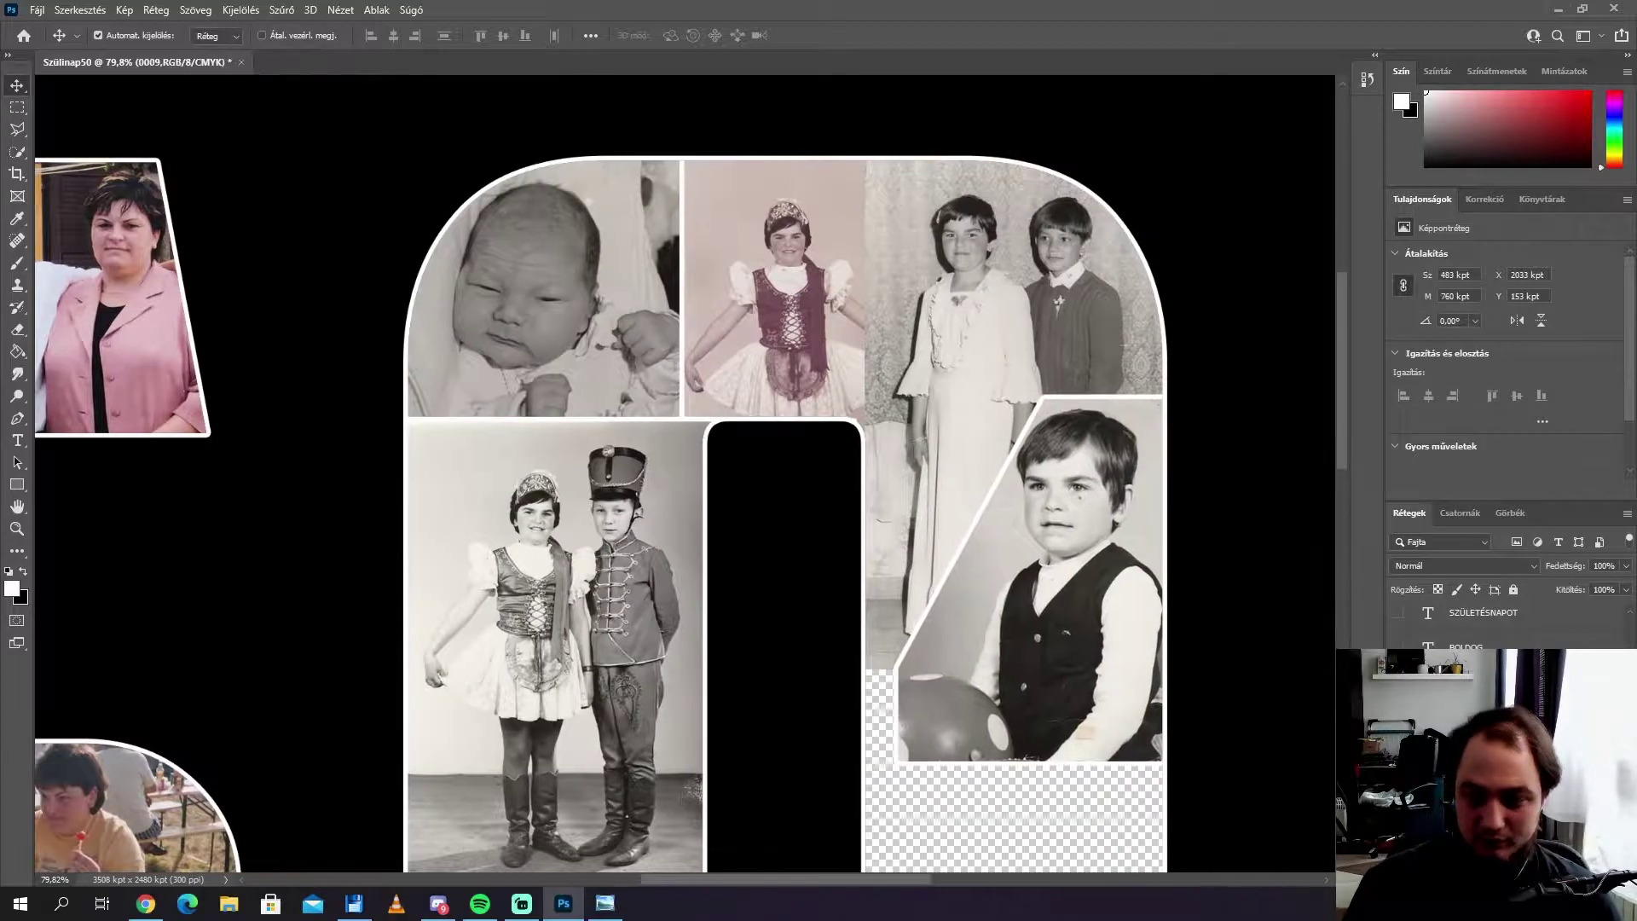
# Step: Move the boy-with-ball photo to the 0's lower right and resize it from the top edge
pyautogui.click(929, 682)
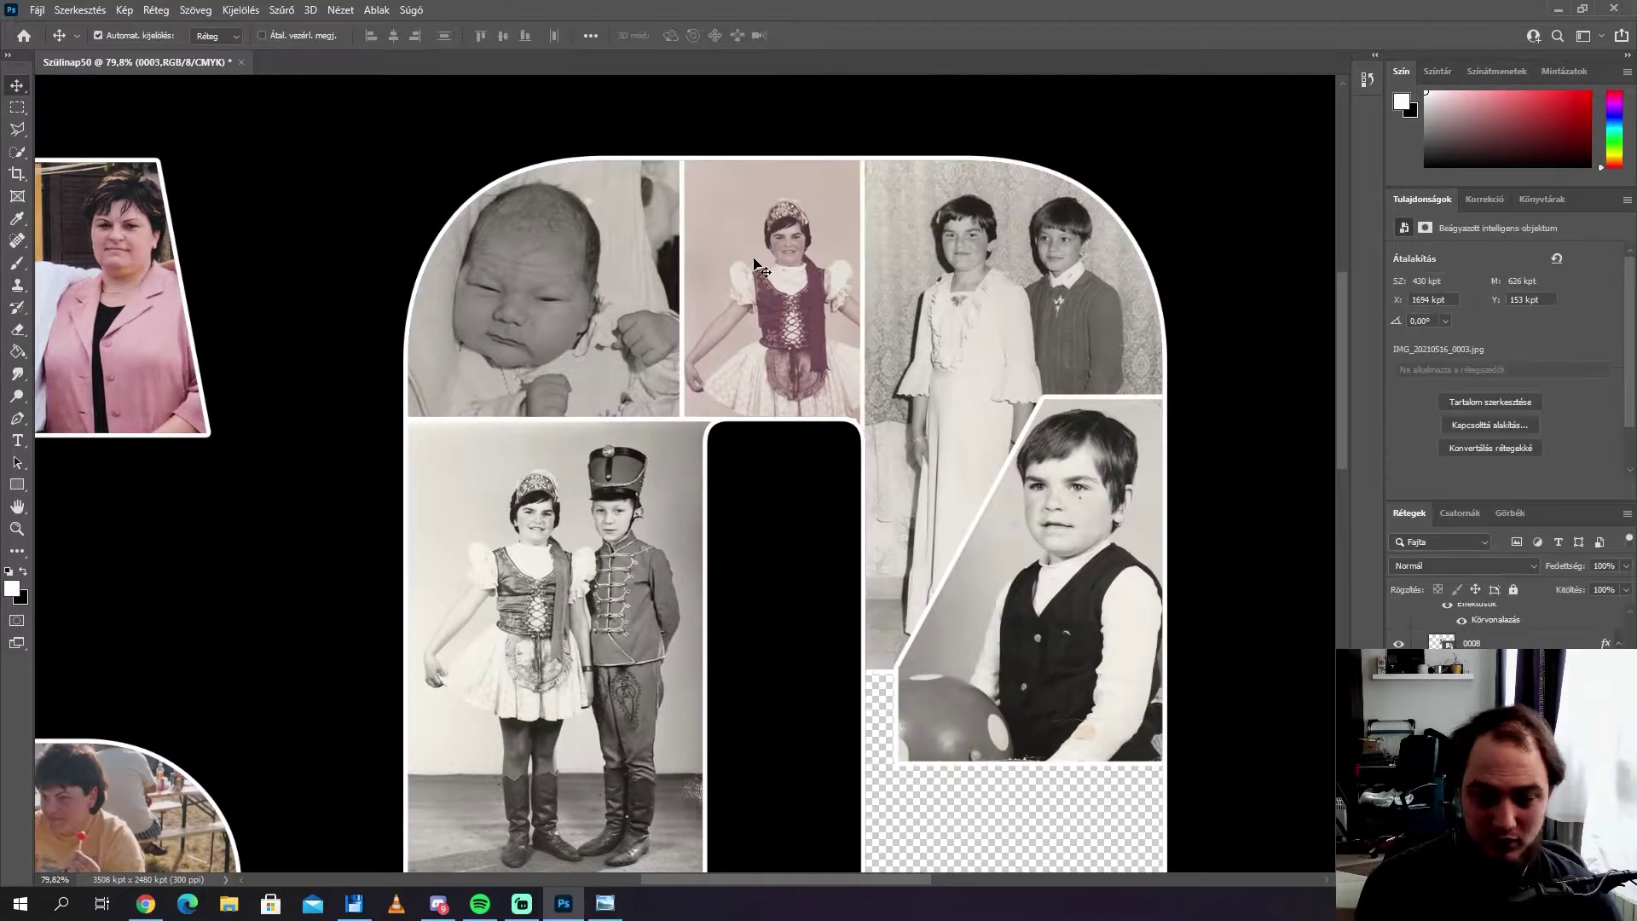
pyautogui.scroll(5, 929, 682)
pyautogui.scroll(-3, 857, 637)
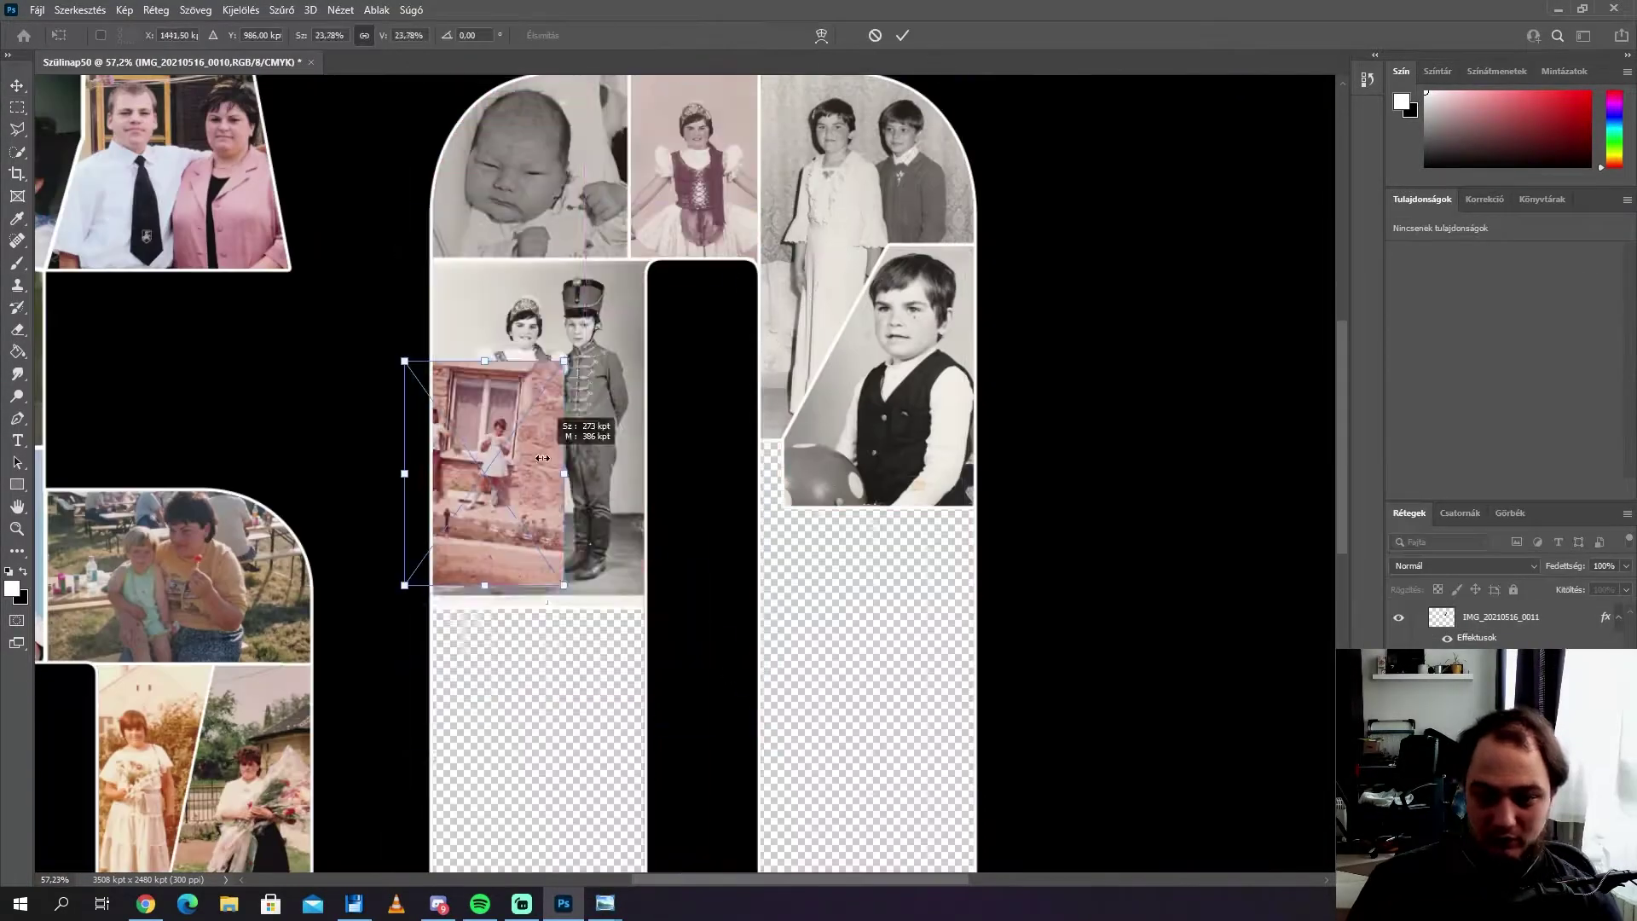
pyautogui.moveTo(535, 469); pyautogui.dragTo(877, 648)
pyautogui.moveTo(876, 511); pyautogui.dragTo(874, 430)
pyautogui.press('Return')
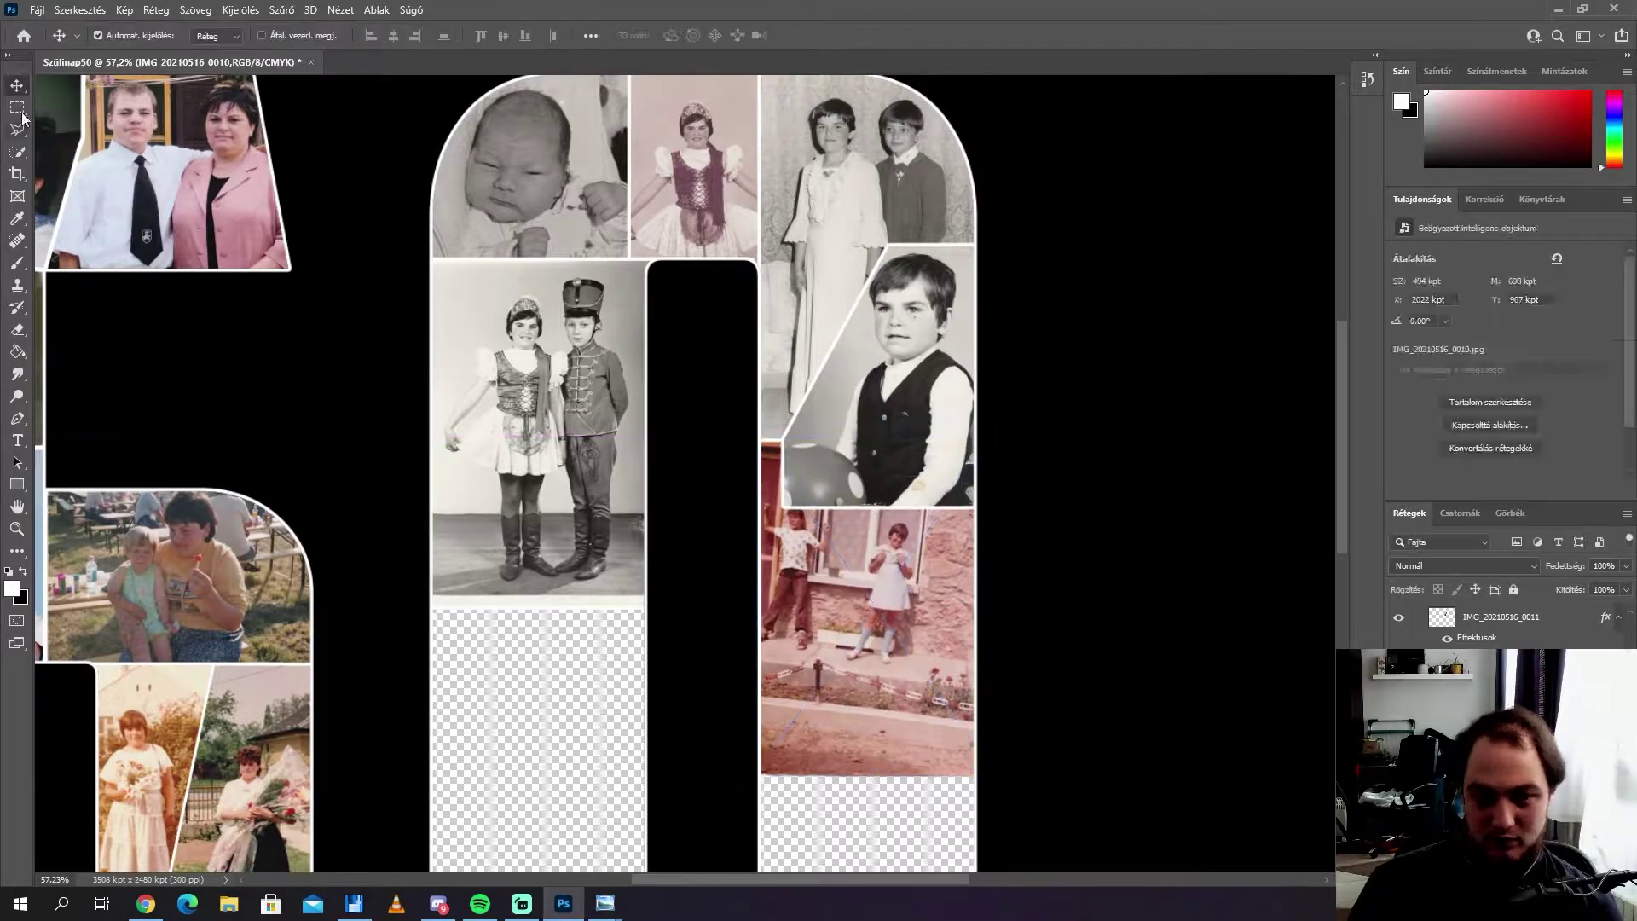
# Step: Remove the colour from the new photo and darken its shadows with Levels
pyautogui.press('v')
pyautogui.scroll(-5, 1128, 440)
pyautogui.scroll(6, 1129, 440)
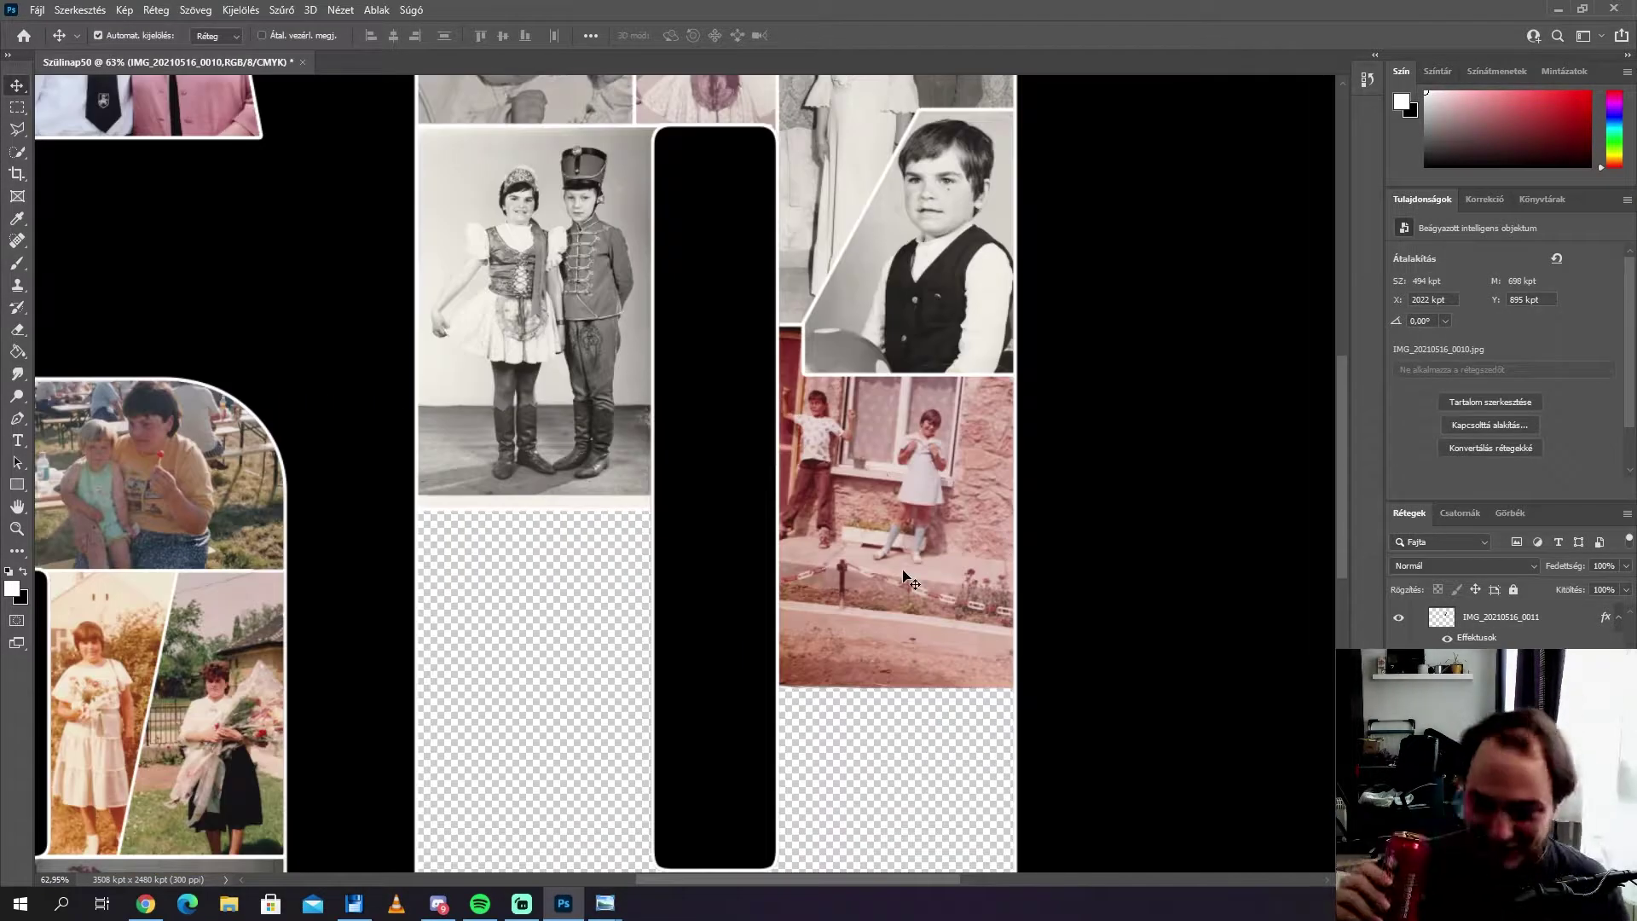
pyautogui.click(124, 9)
pyautogui.click(387, 144)
pyautogui.press('Return')
pyautogui.hotkey('ctrl', 'l')
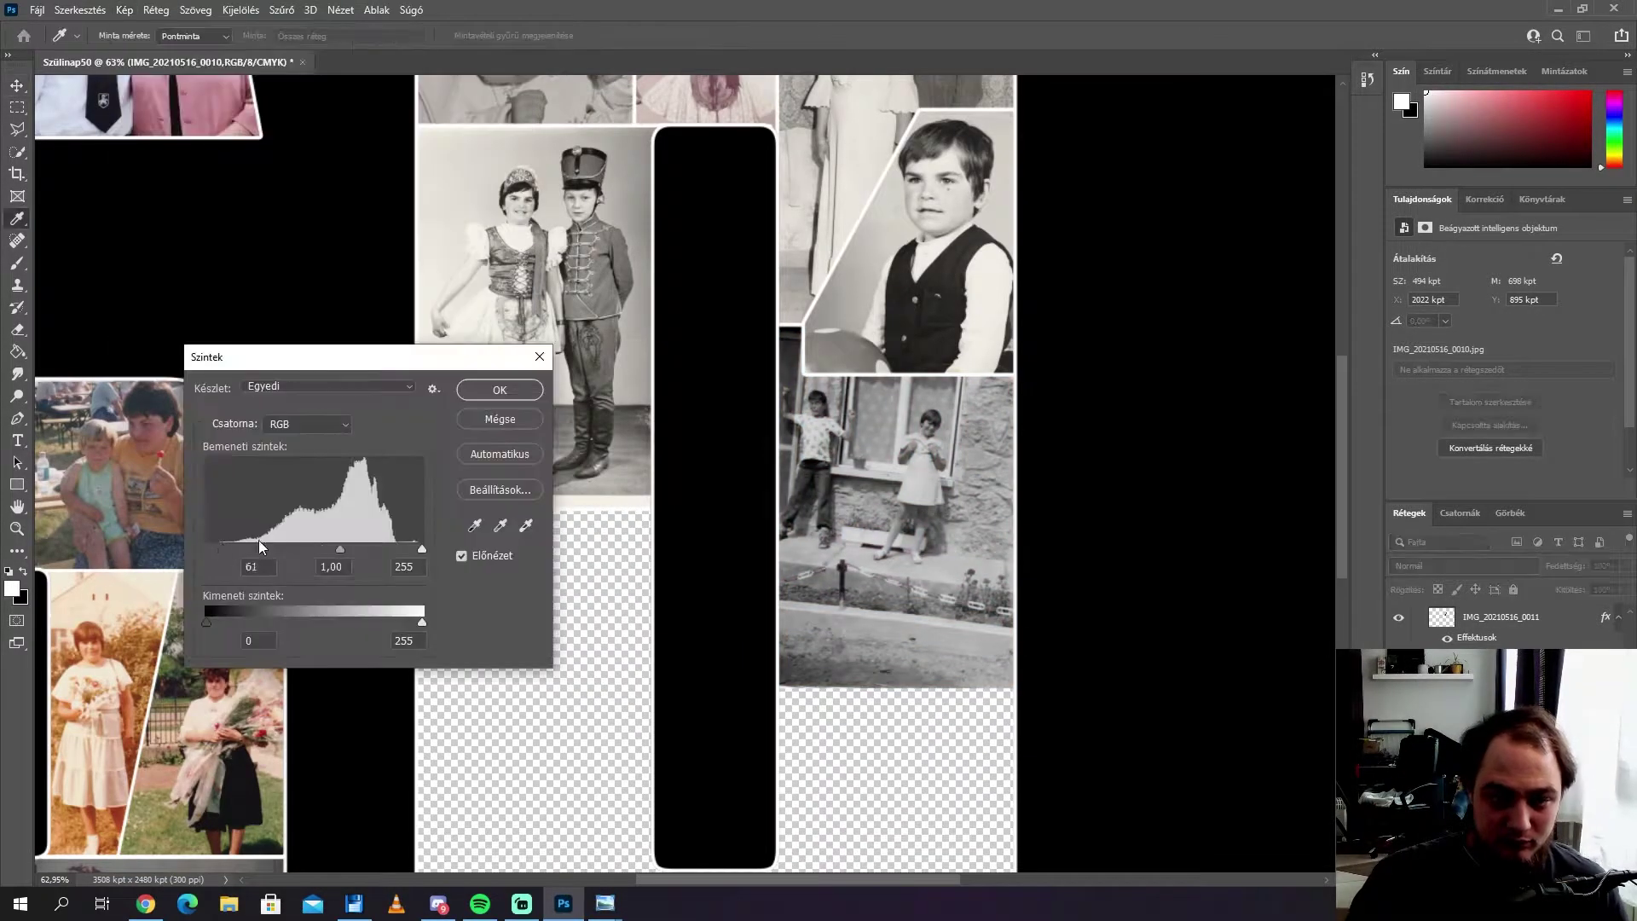
pyautogui.click(331, 429)
pyautogui.press('Return')
# Step: Position the newly placed photo in the 0 and commit its size
pyautogui.scroll(-4, 820, 447)
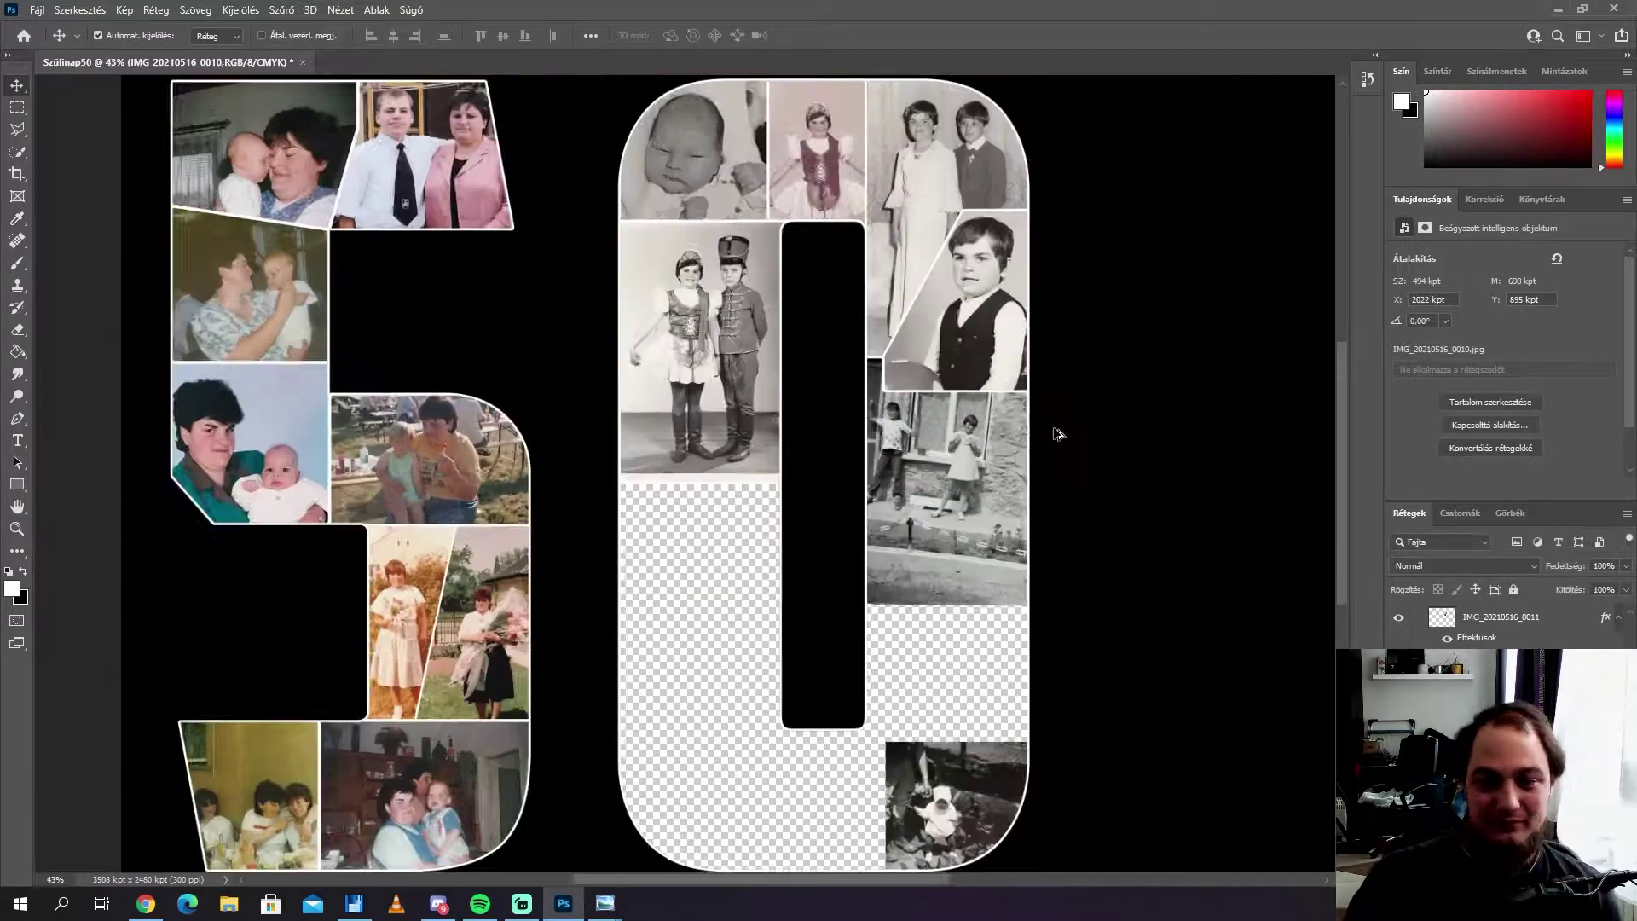
pyautogui.scroll(6, 820, 448)
pyautogui.scroll(-5, 591, 511)
pyautogui.scroll(5, 591, 512)
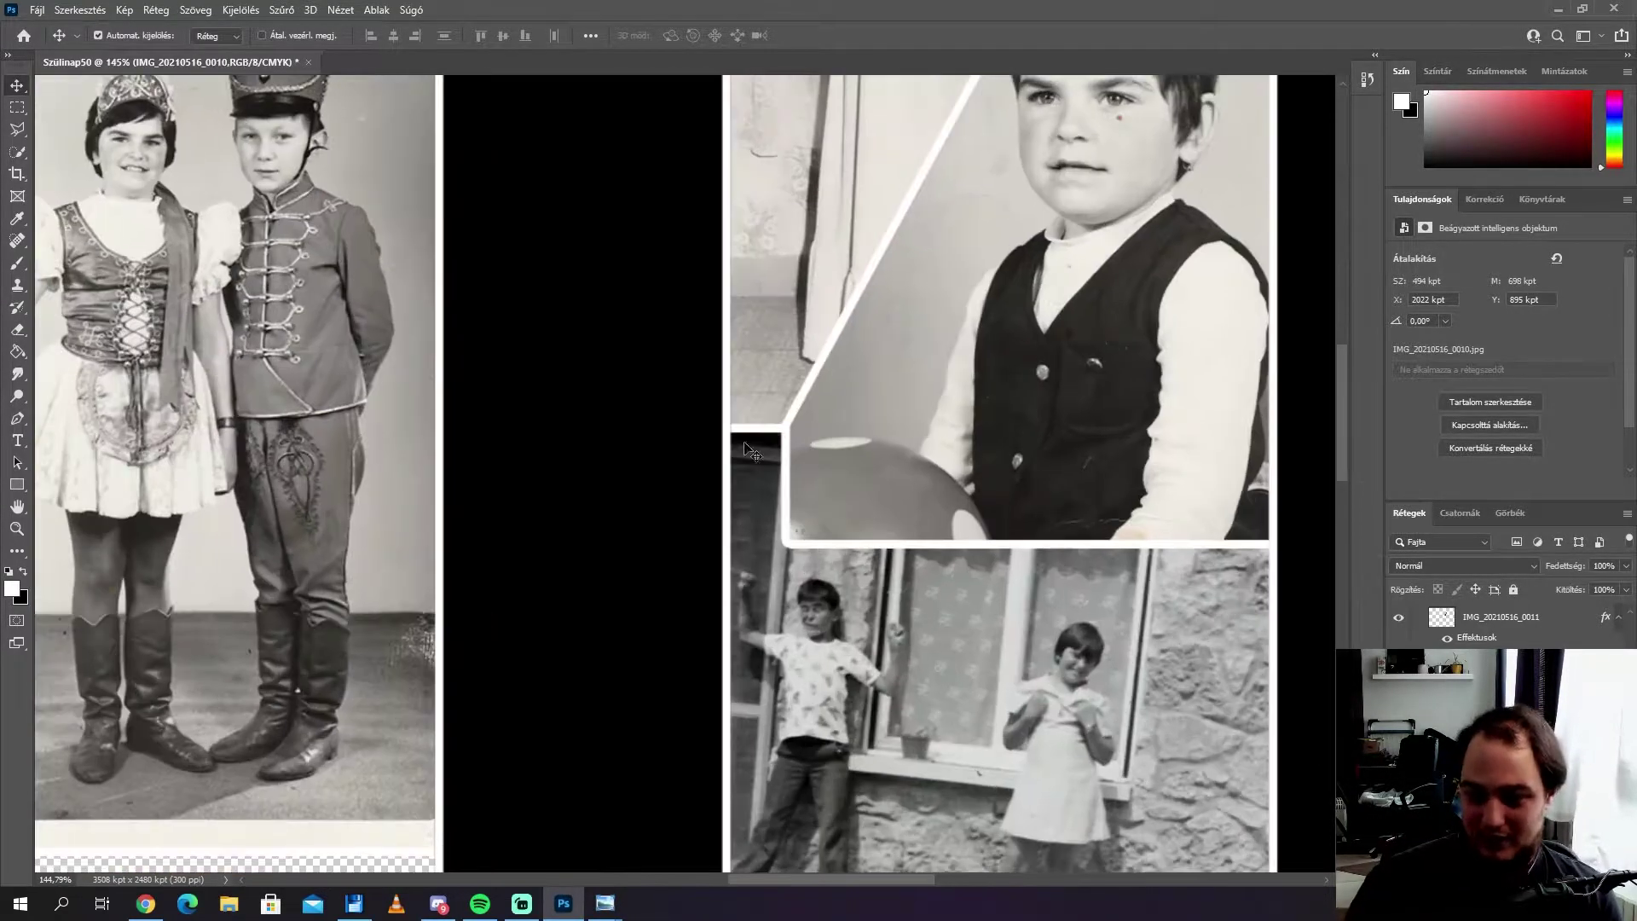
pyautogui.scroll(-5, 591, 511)
pyautogui.scroll(2, 591, 730)
pyautogui.moveTo(594, 730)
pyautogui.mouseDown()
pyautogui.moveTo(721, 368)
pyautogui.moveTo(729, 388)
pyautogui.mouseUp()
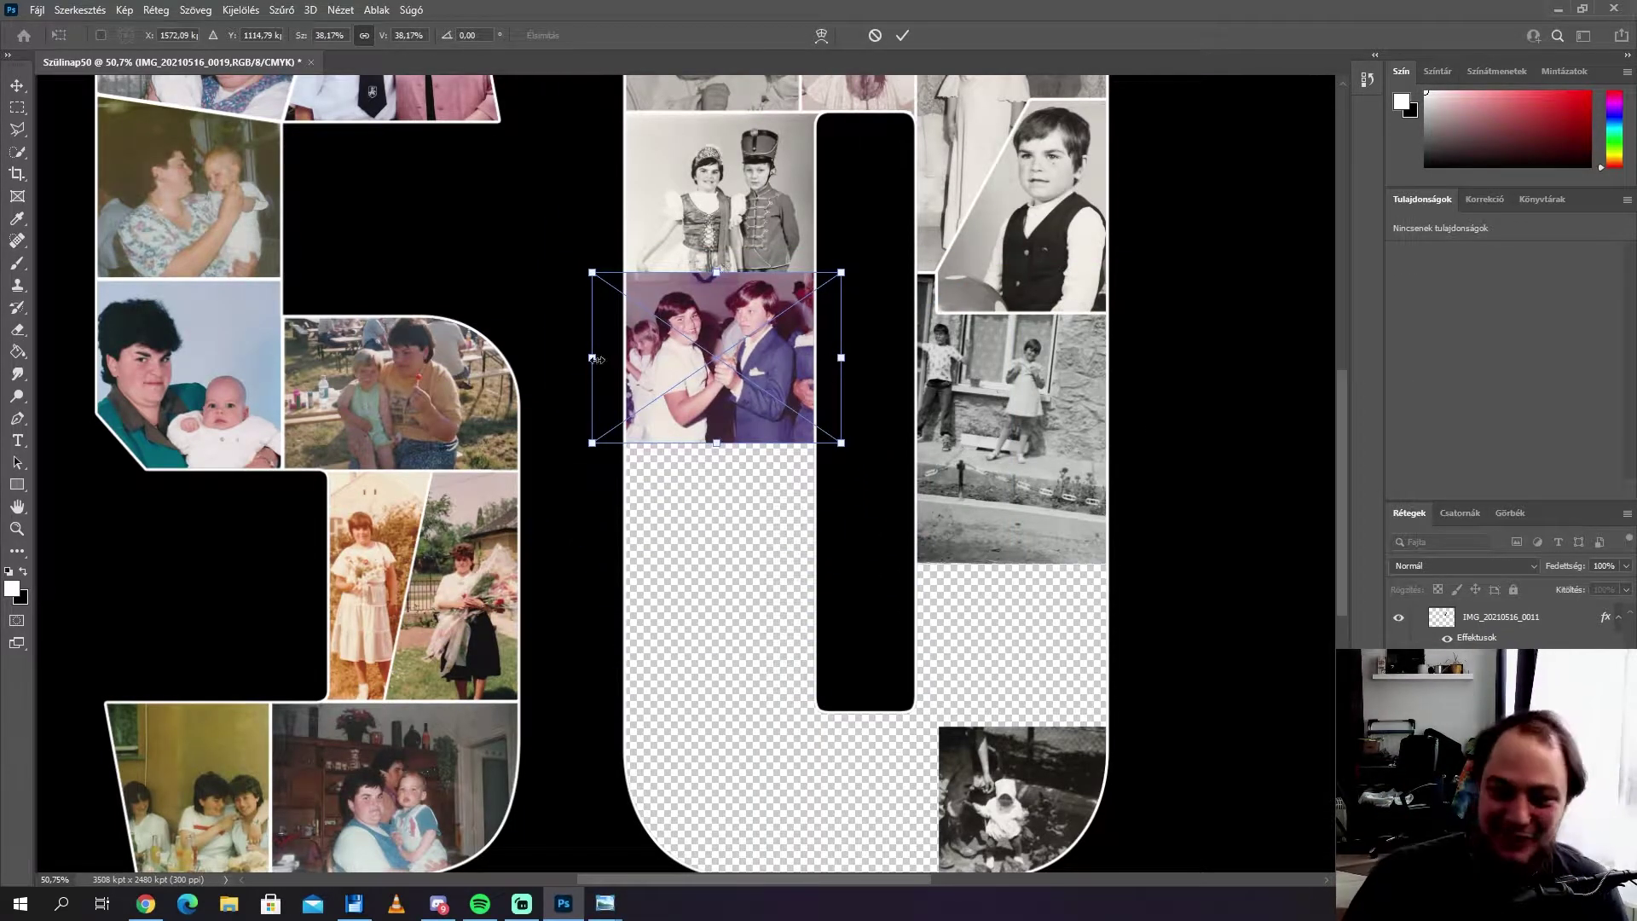
pyautogui.moveTo(597, 358); pyautogui.dragTo(605, 359)
pyautogui.scroll(3, 511, 284)
pyautogui.press('Return')
# Step: Convert the couple photo to black and white, enlarge it slightly, and cancel Hue/Saturation
pyautogui.click(124, 10)
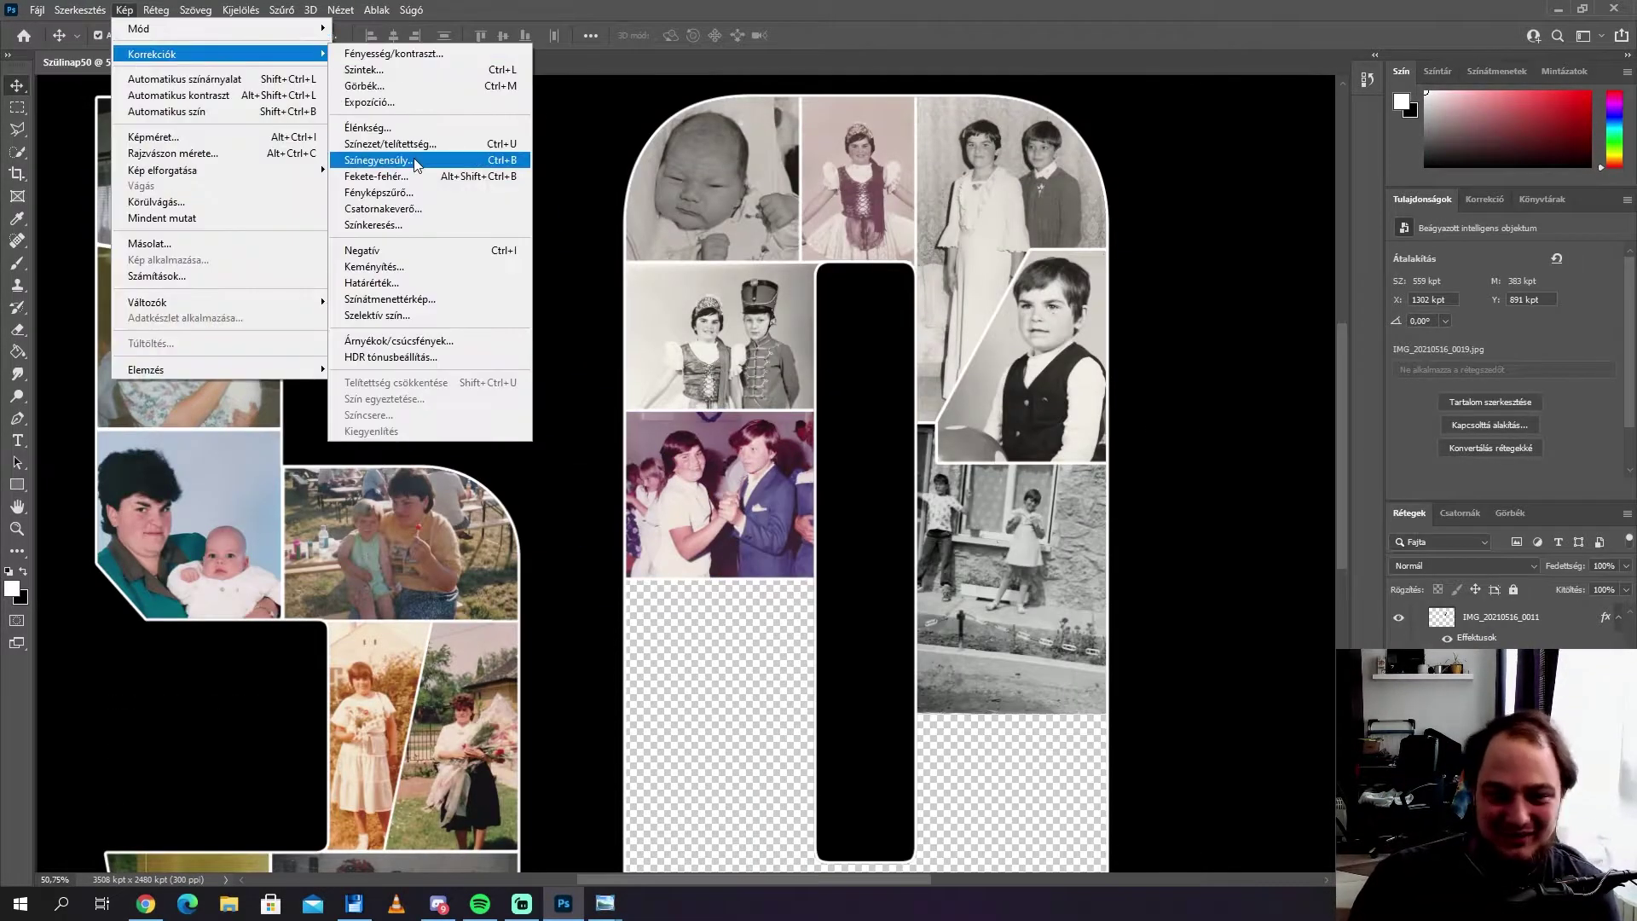
pyautogui.click(426, 157)
pyautogui.click(511, 339)
pyautogui.scroll(-1, 770, 536)
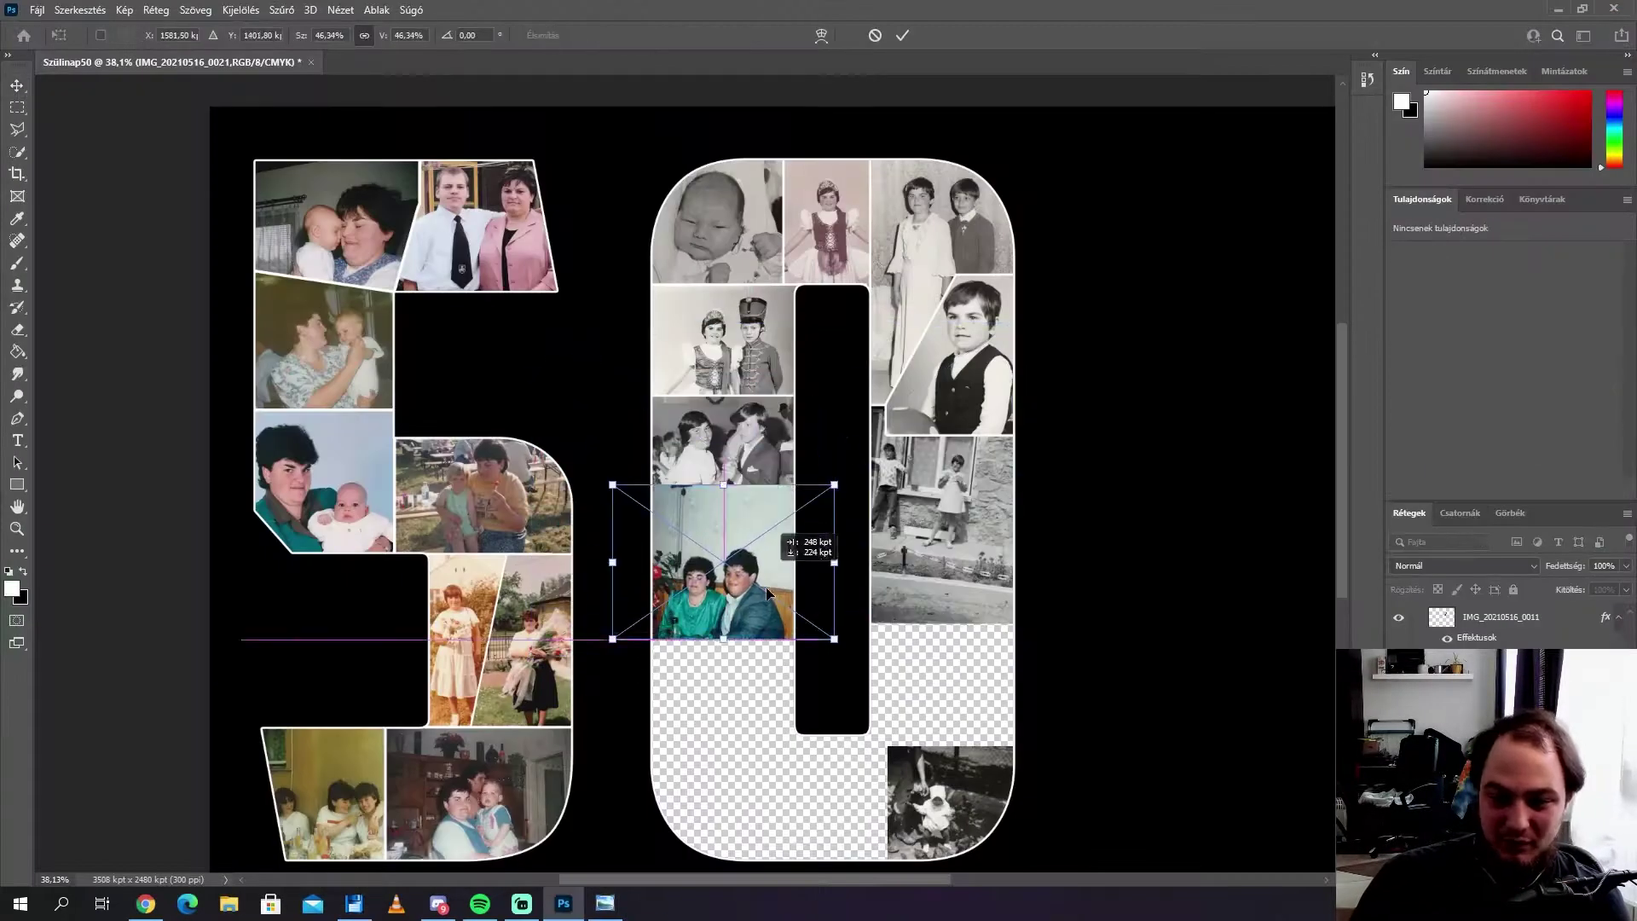
pyautogui.moveTo(767, 592)
pyautogui.mouseDown()
pyautogui.moveTo(735, 585)
pyautogui.moveTo(805, 599)
pyautogui.mouseUp()
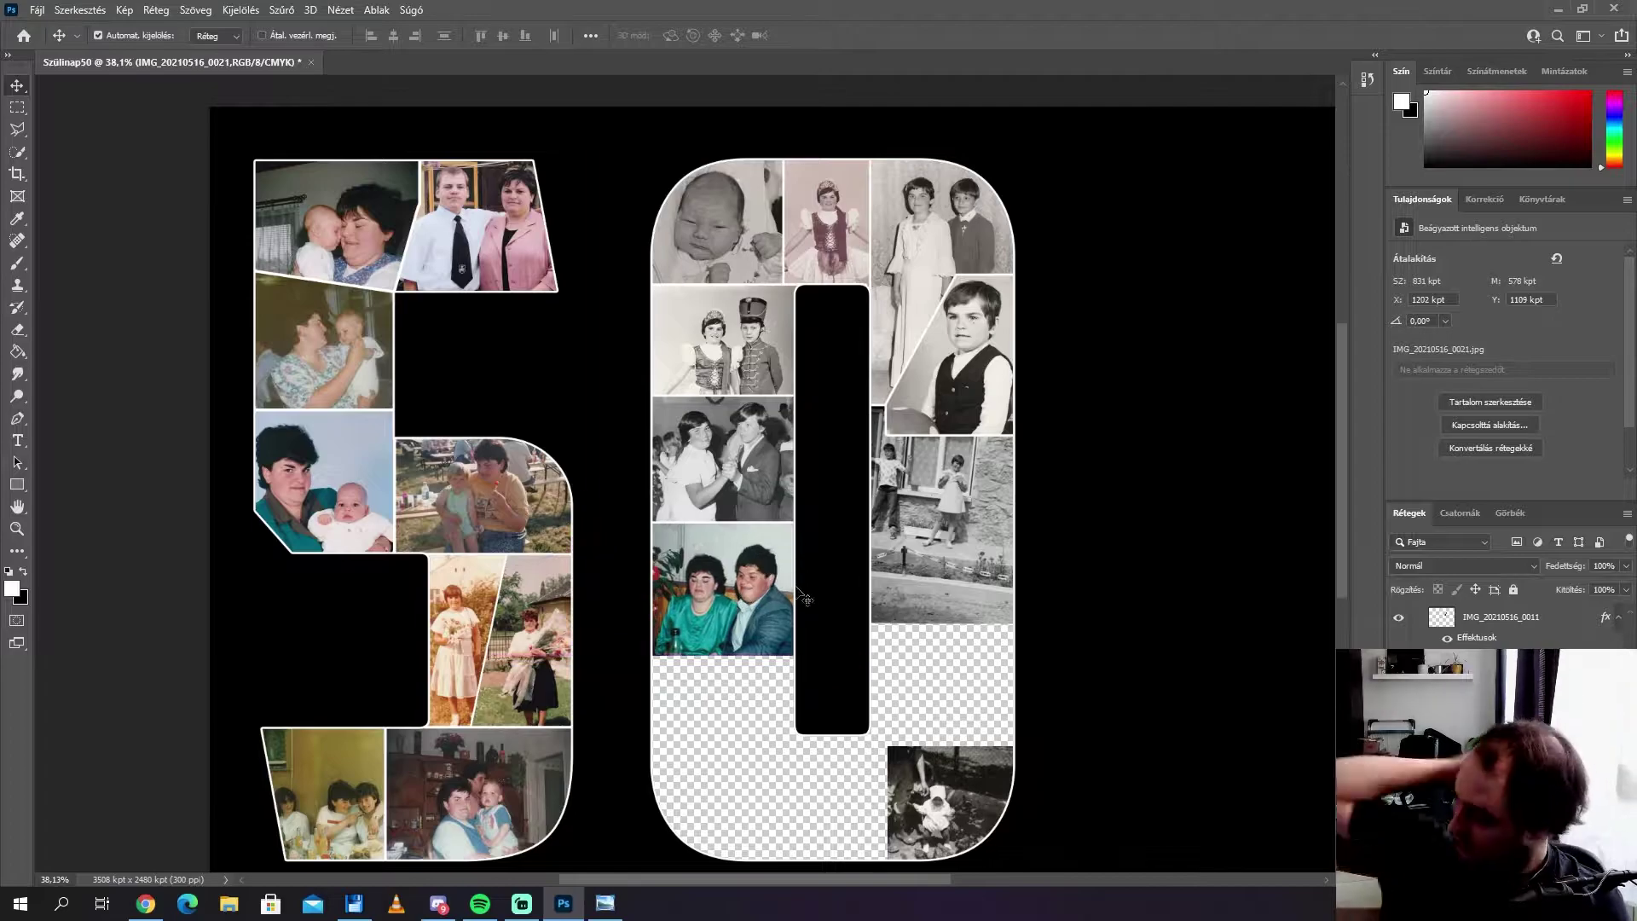
pyautogui.hotkey('ctrl', 'u')
pyautogui.press('Escape')
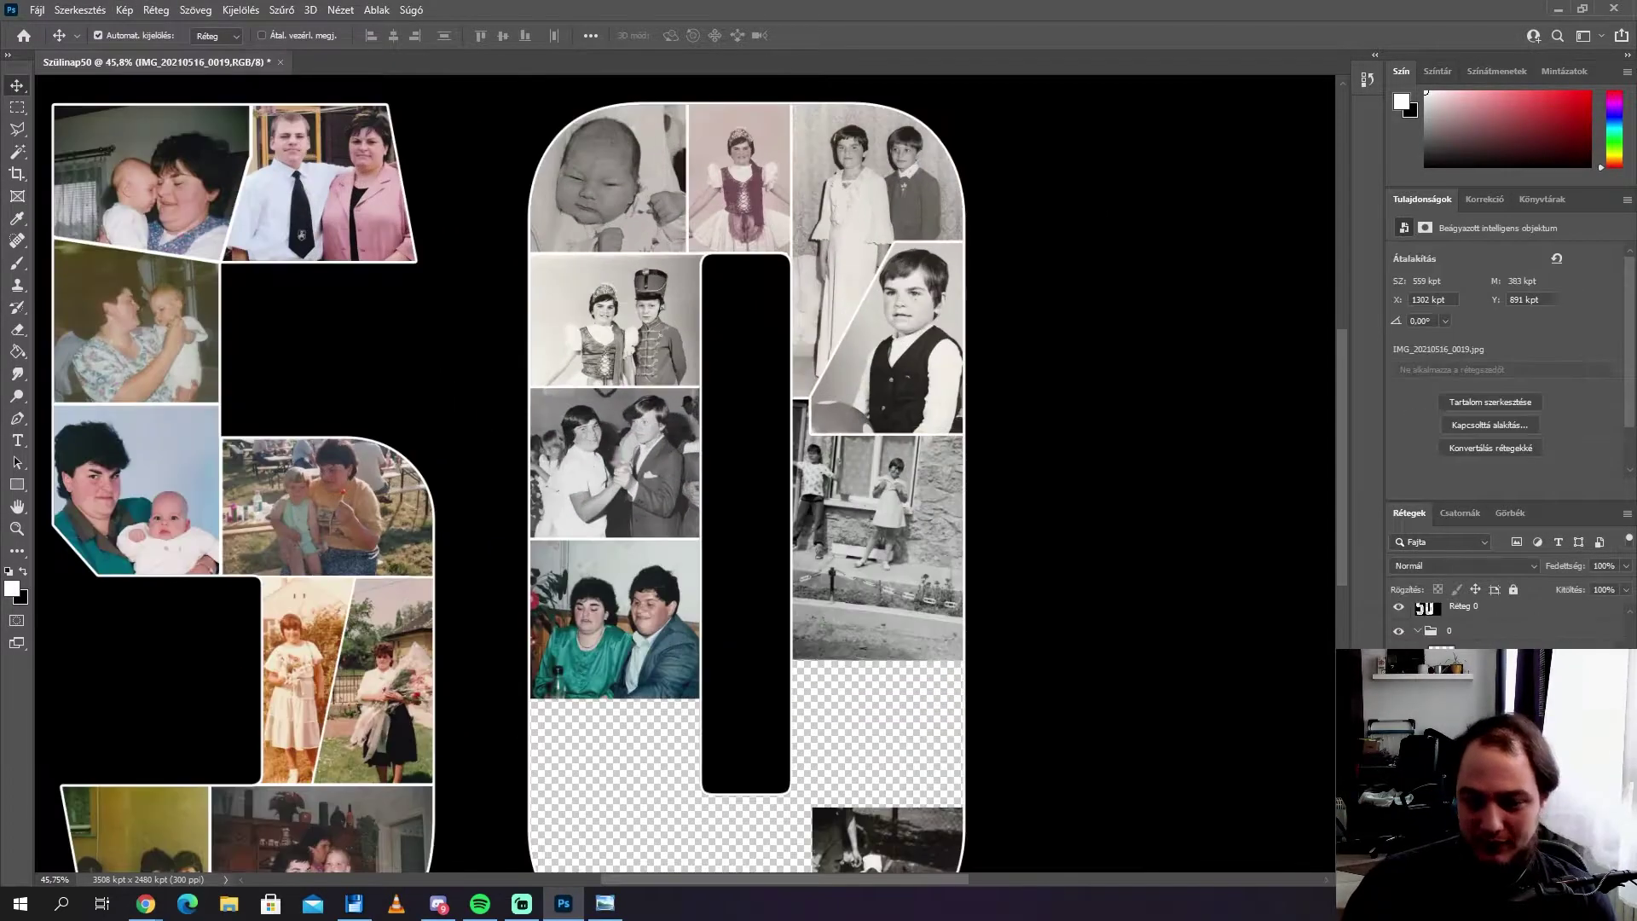
# Step: Mute the selected photo's colours by lowering its saturation in Hue/Saturation
pyautogui.click(124, 10)
pyautogui.click(401, 153)
pyautogui.press('Escape')
pyautogui.press('v')
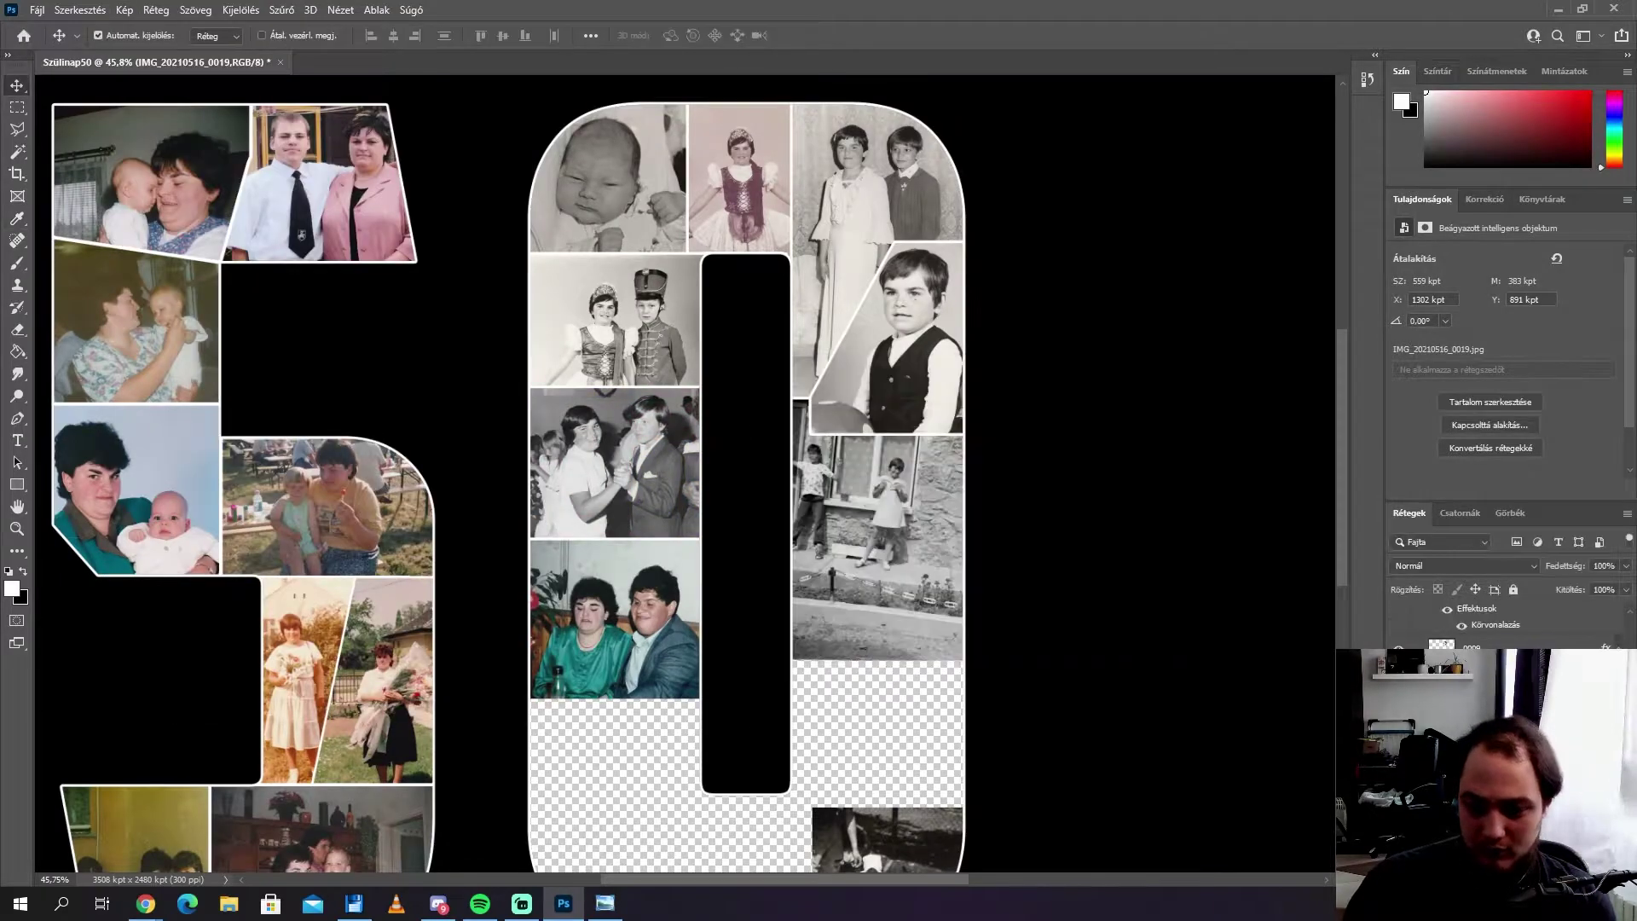
pyautogui.hotkey('ctrl', 'm')
pyautogui.press('Return')
pyautogui.hotkey('ctrl', 'u')
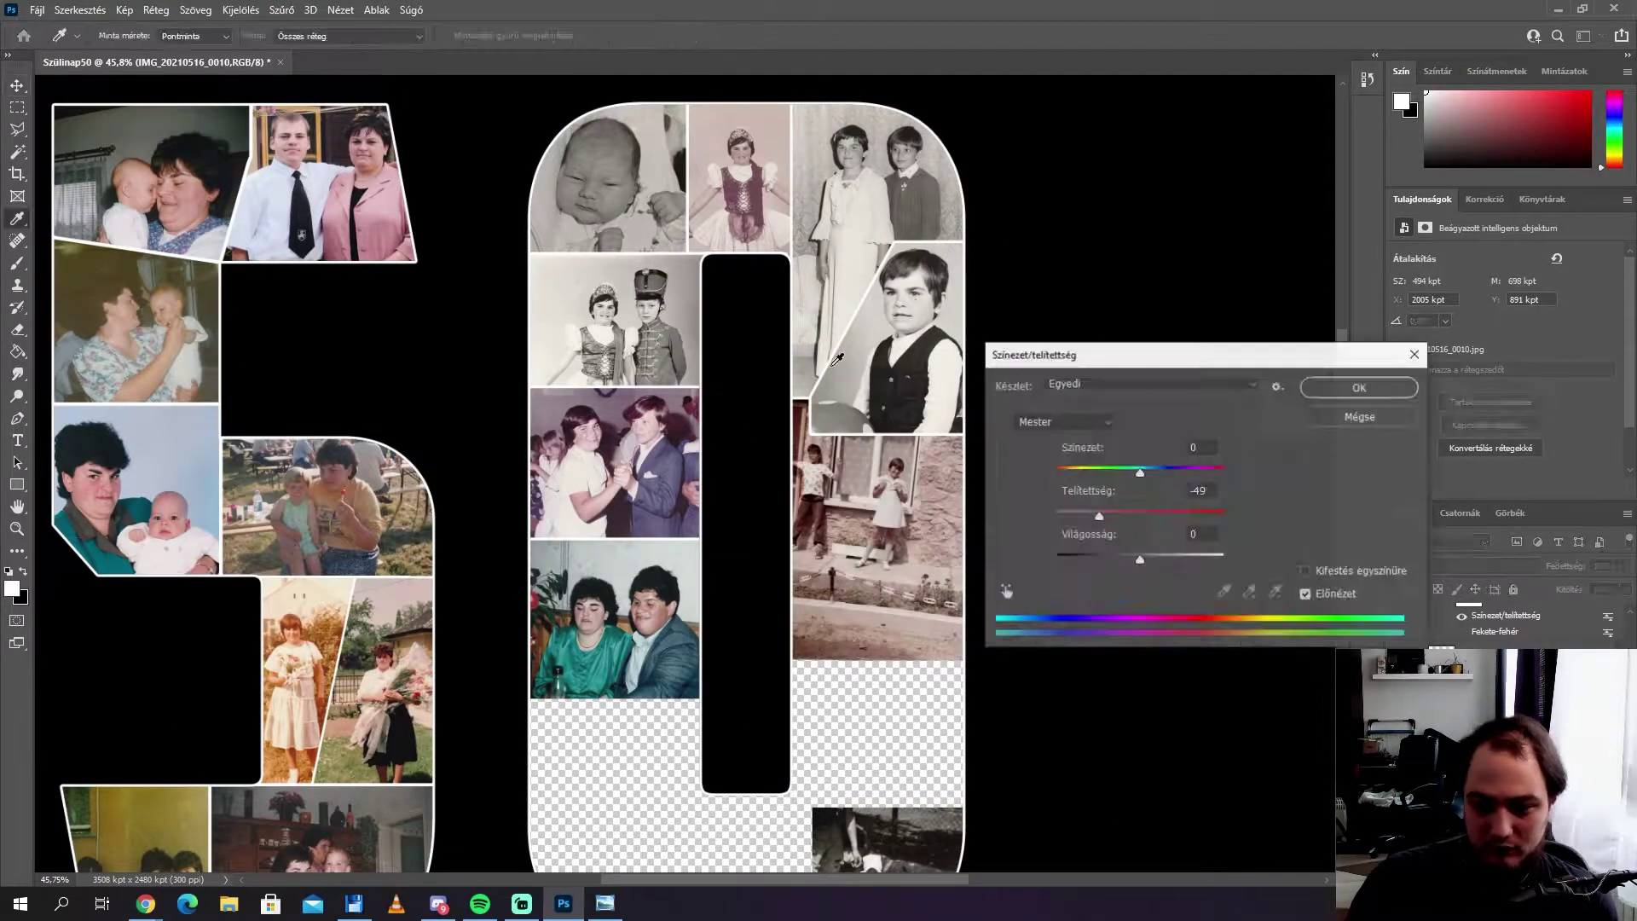
pyautogui.press('Return')
pyautogui.click(891, 541)
# Step: Erase stray white outline pixels on the photo layer with a smaller eraser
pyautogui.scroll(10, 785, 260)
pyautogui.scroll(-5, 785, 260)
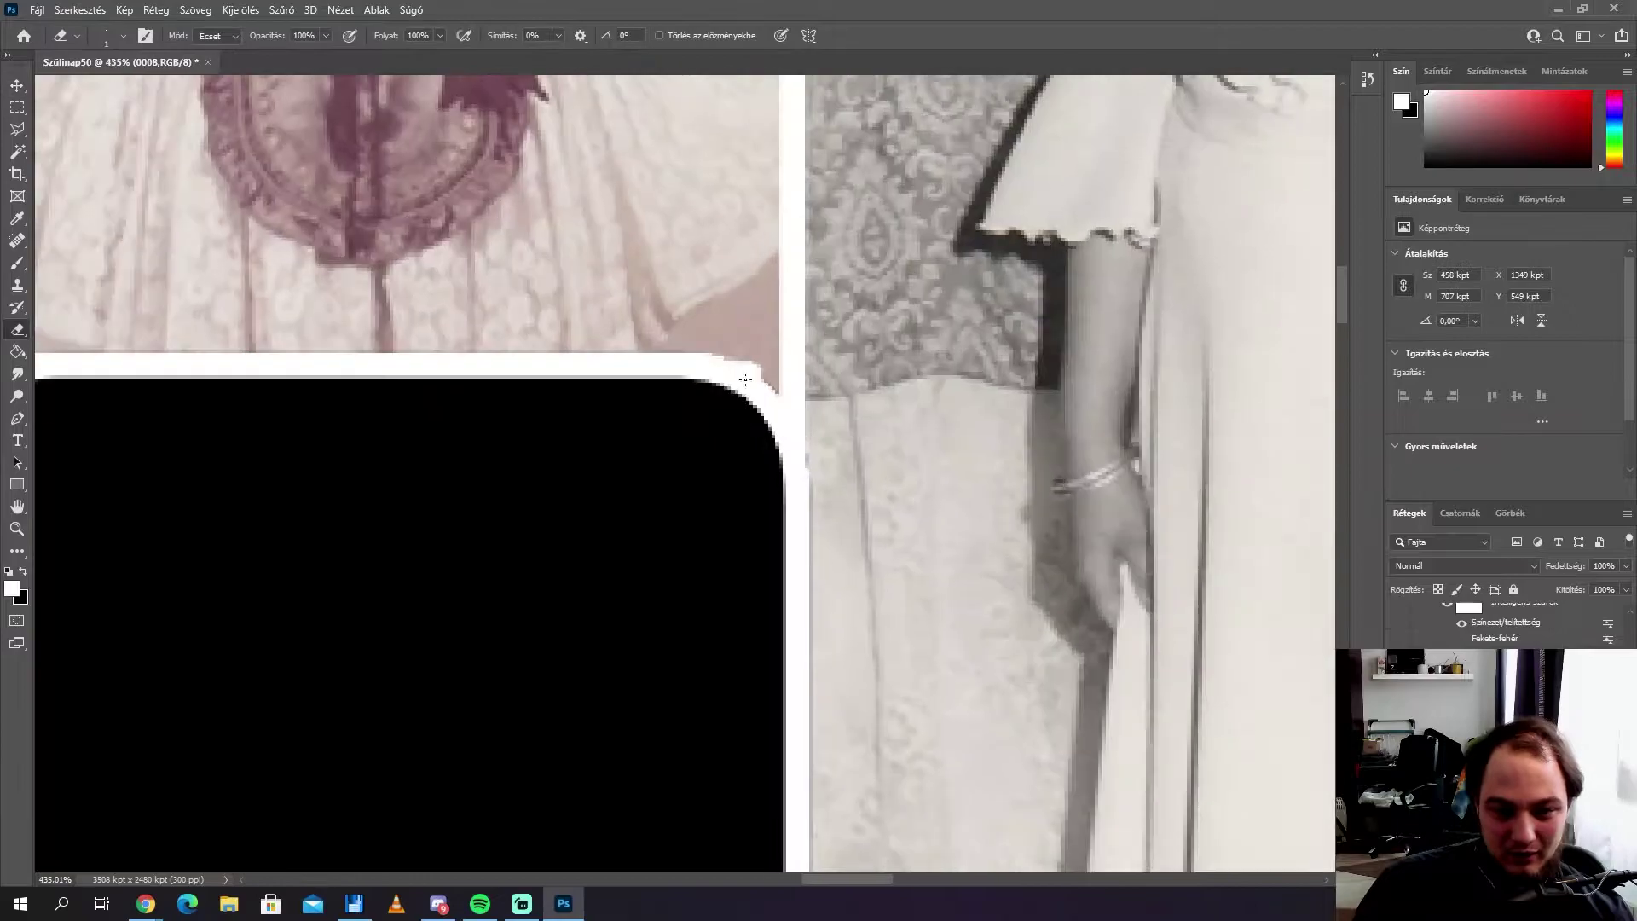
pyautogui.click(17, 285)
pyautogui.click(17, 329)
pyautogui.scroll(10, 548, 394)
pyautogui.scroll(-10, 548, 394)
pyautogui.scroll(5, 584, 488)
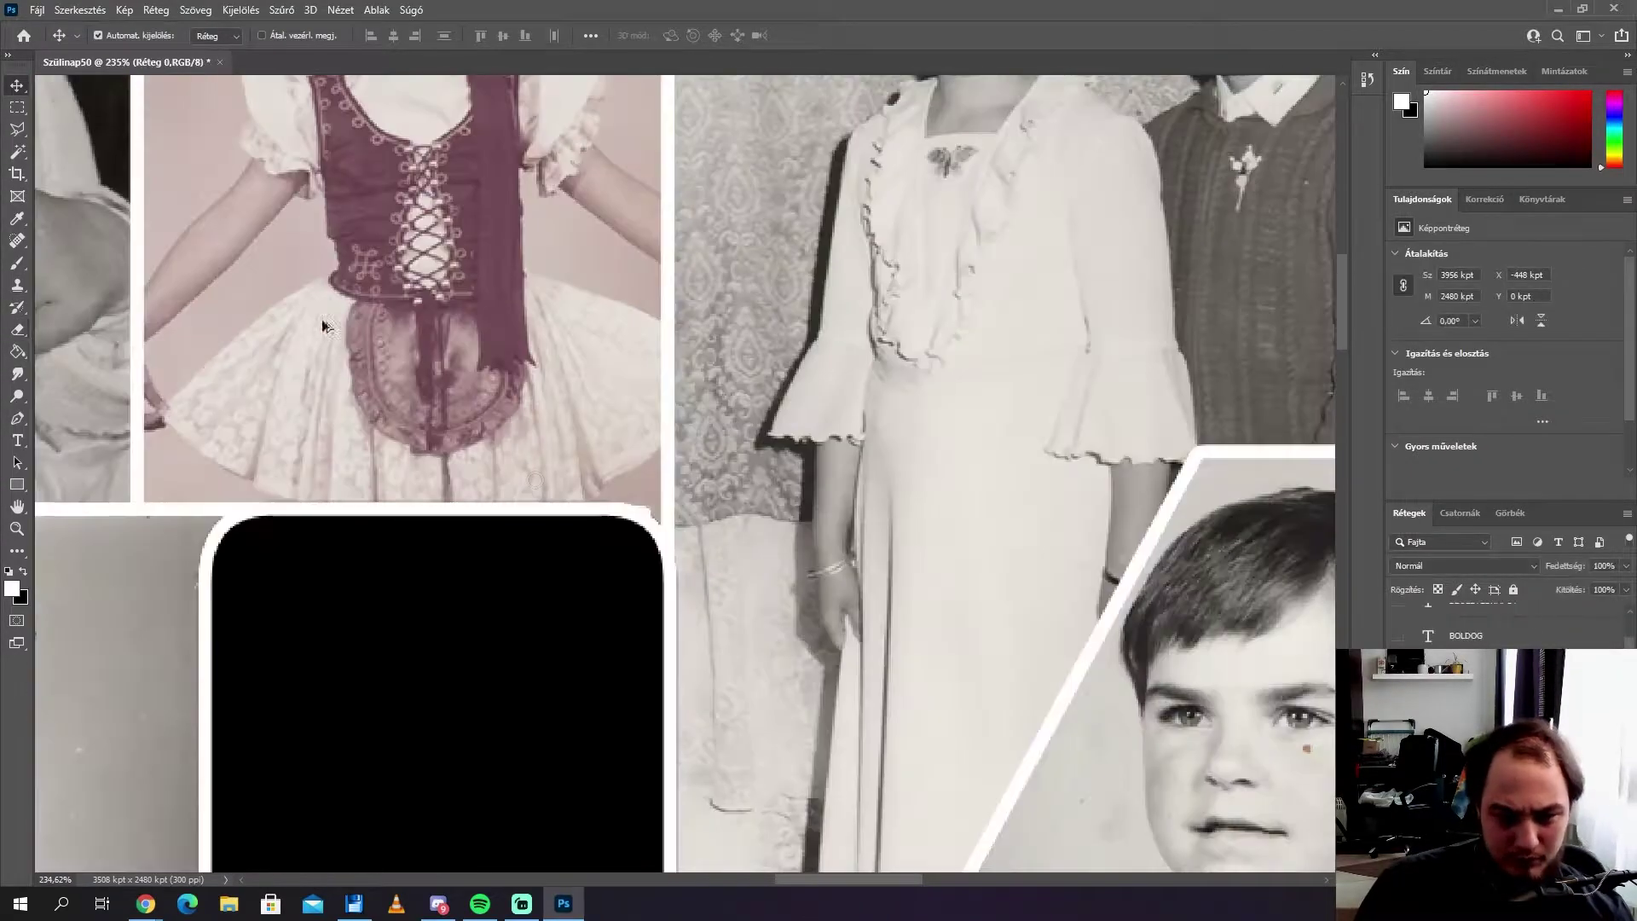
pyautogui.scroll(5, 584, 488)
pyautogui.scroll(-10, 584, 488)
pyautogui.scroll(10, 785, 466)
pyautogui.press('[')
pyautogui.press('[')
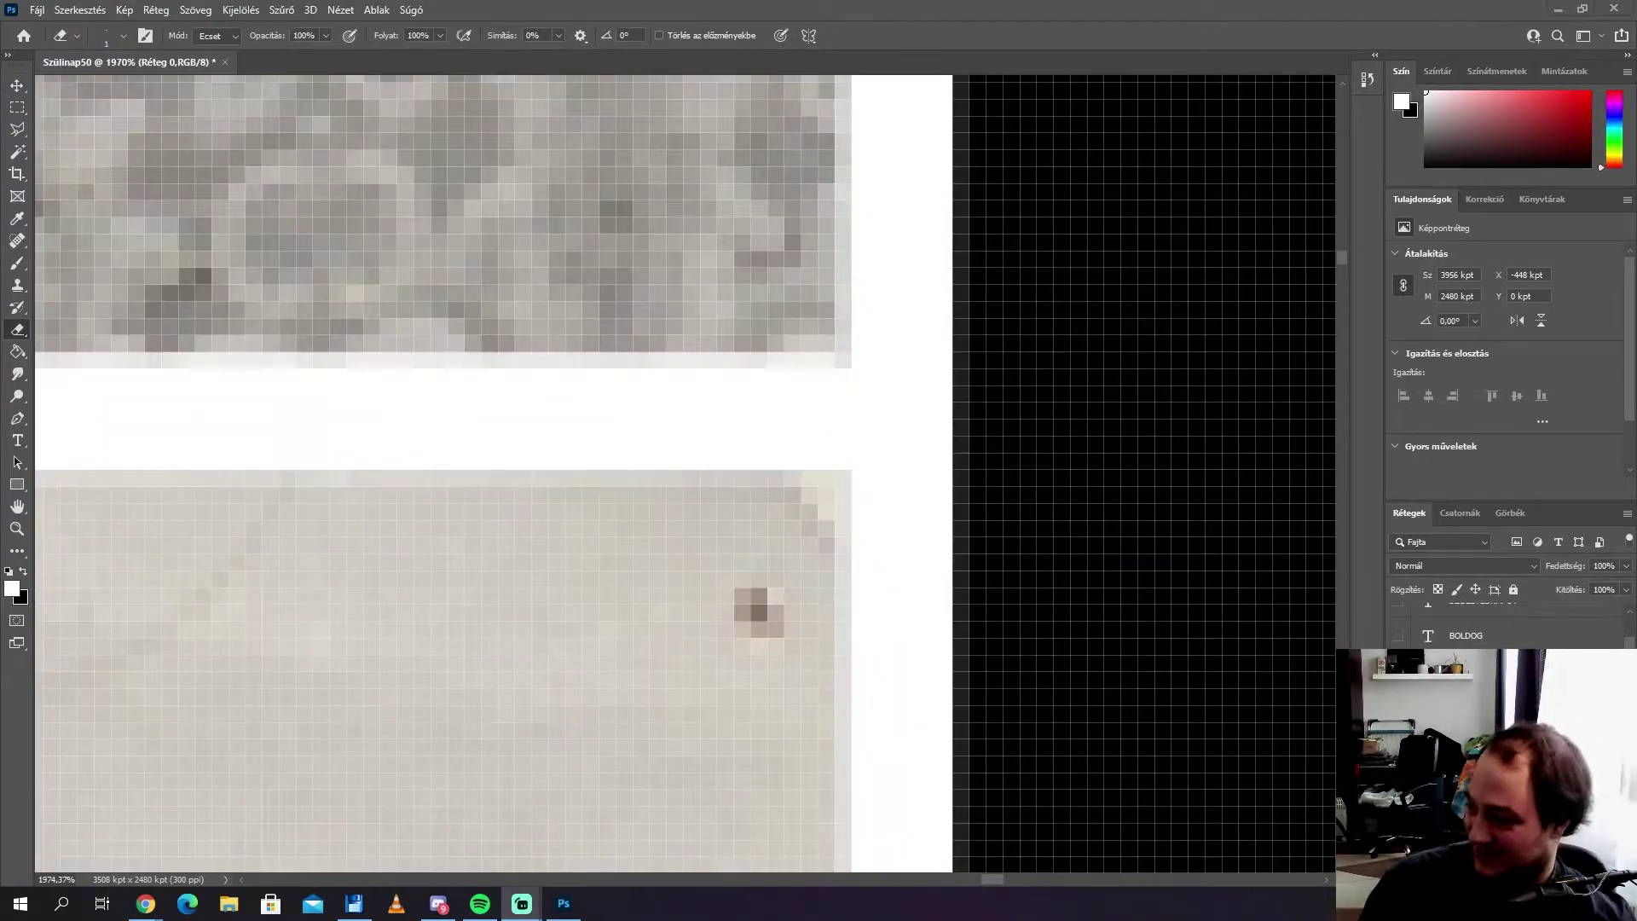
pyautogui.scroll(-10, 994, 701)
pyautogui.scroll(10, 995, 701)
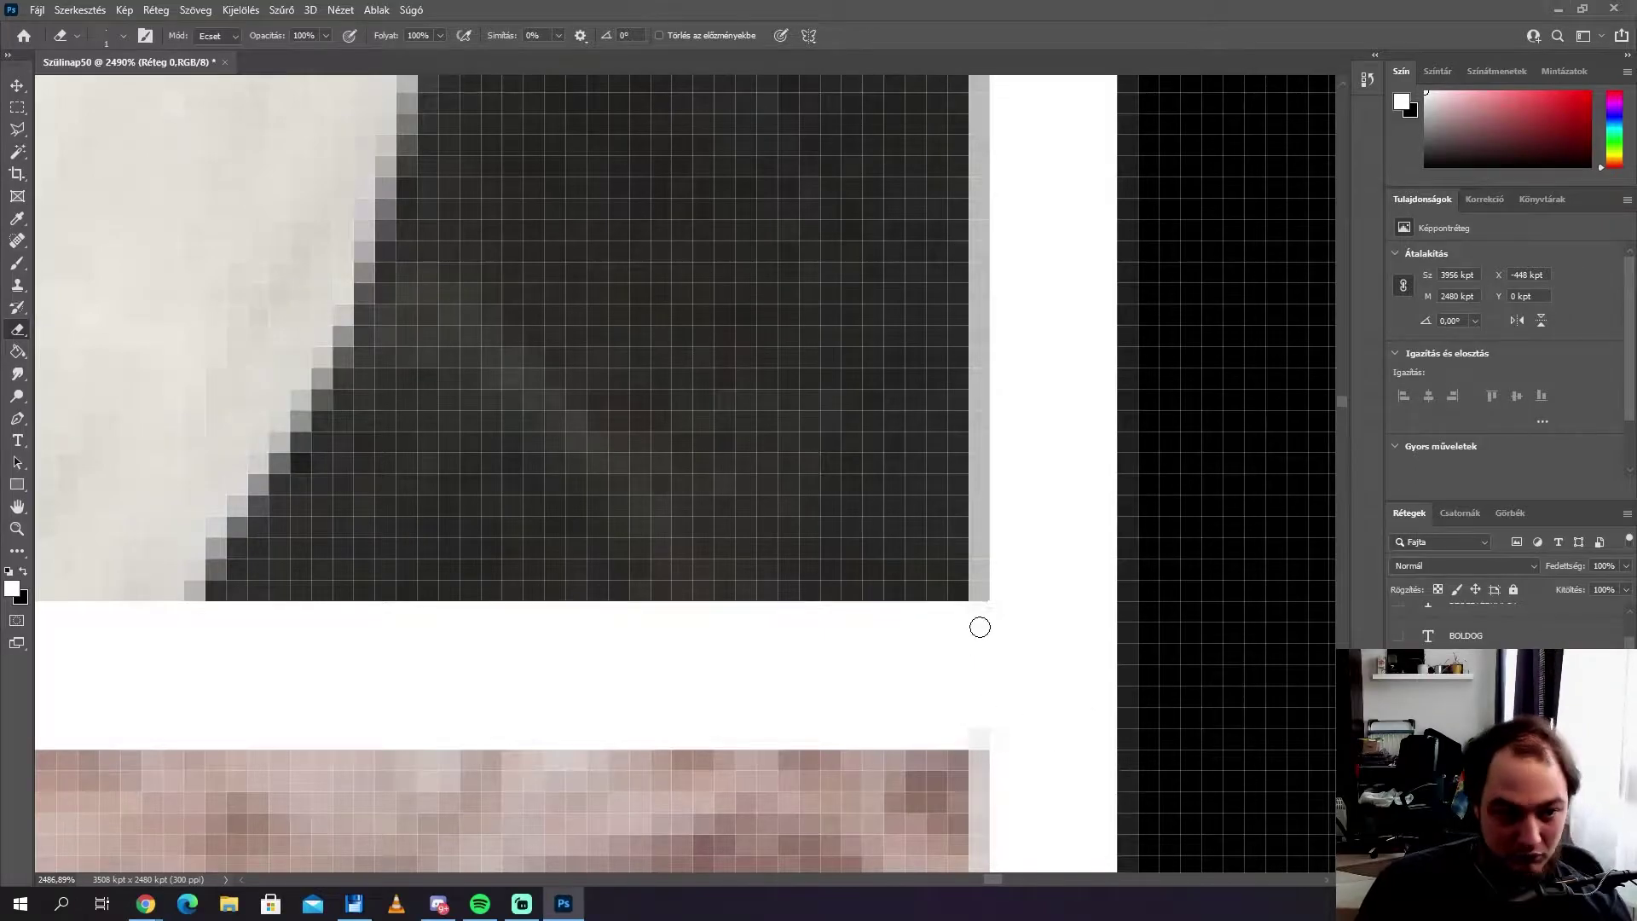
pyautogui.scroll(-10, 994, 659)
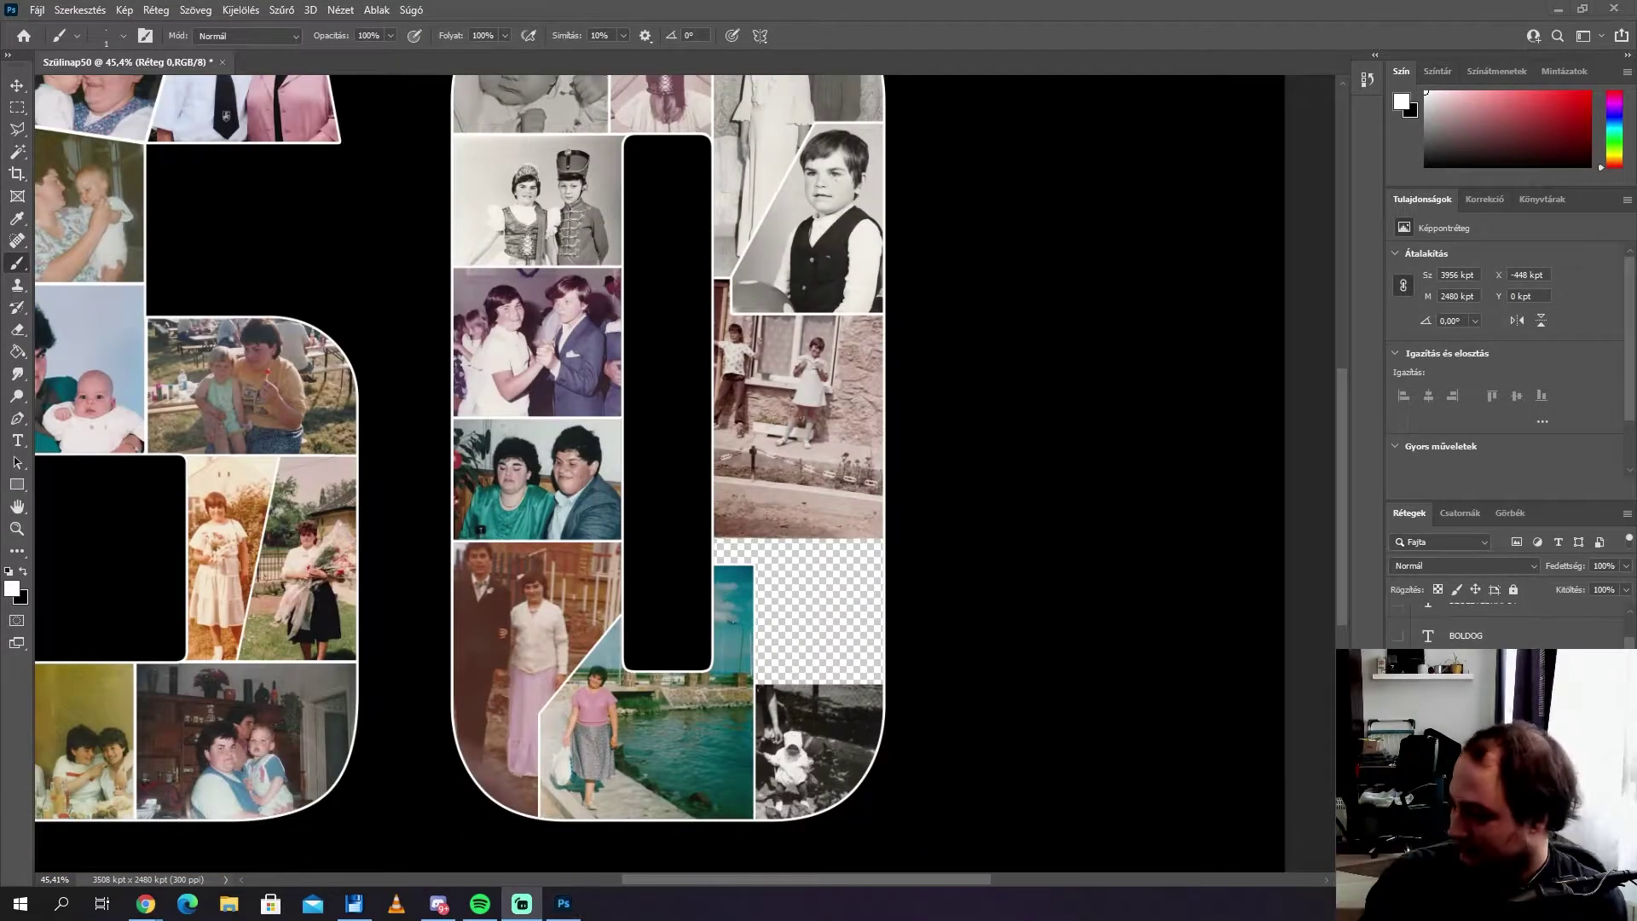
pyautogui.scroll(1, 661, 642)
# Step: Fit a new photo into the bottom of the 0 and paste the birthday paragraph beside it
pyautogui.moveTo(318, 303); pyautogui.dragTo(818, 528)
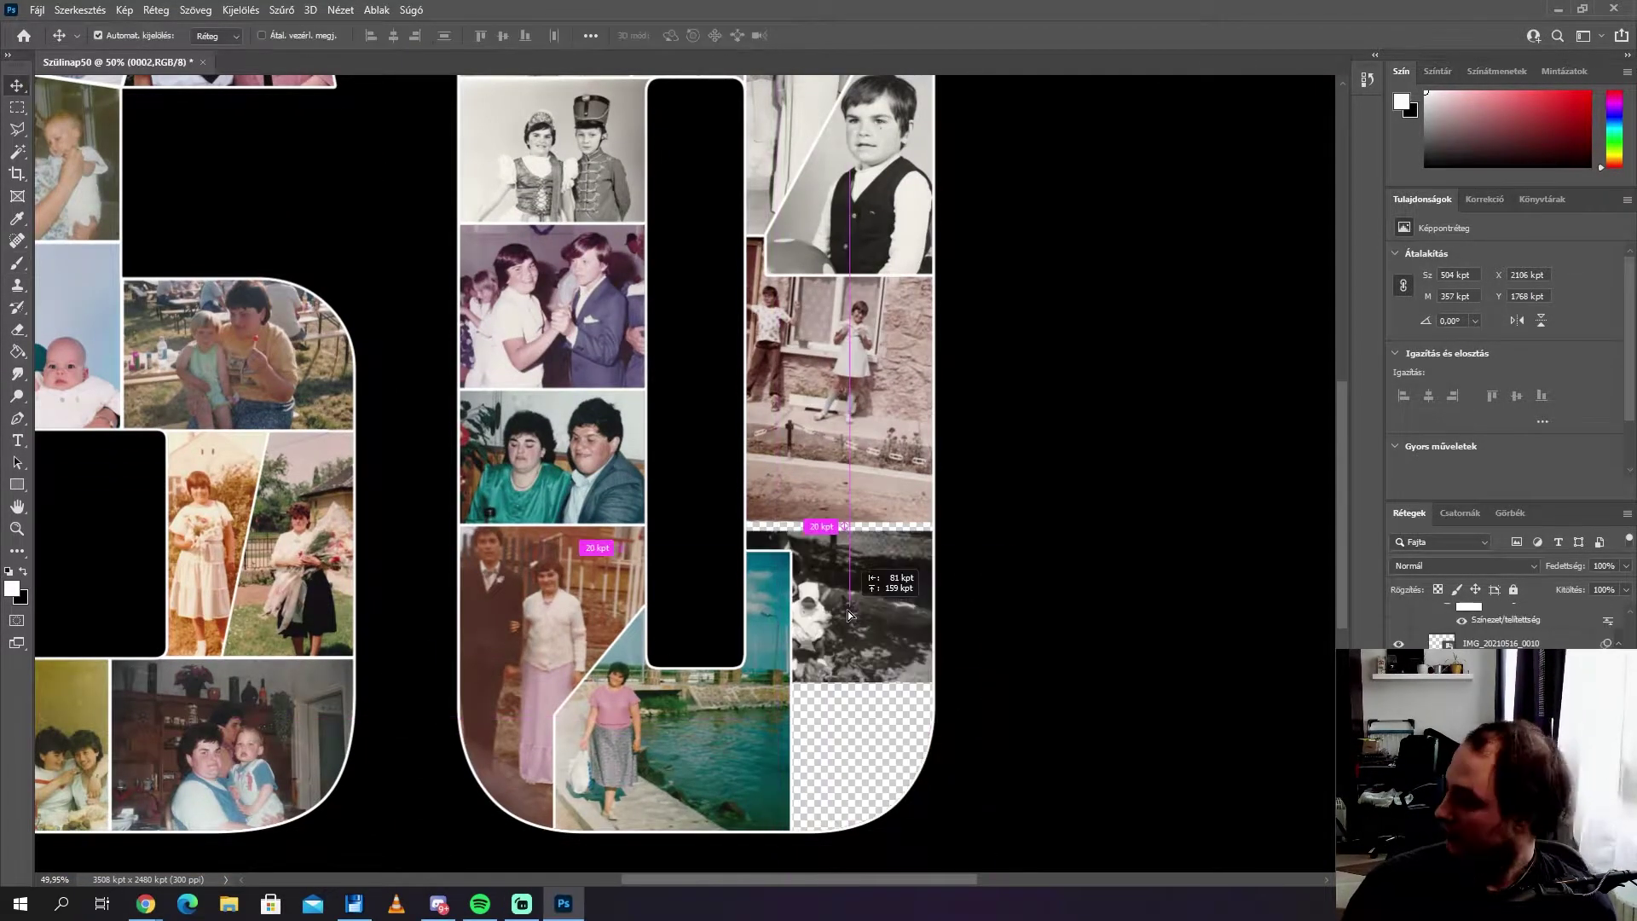
pyautogui.moveTo(1060, 611); pyautogui.dragTo(1006, 607)
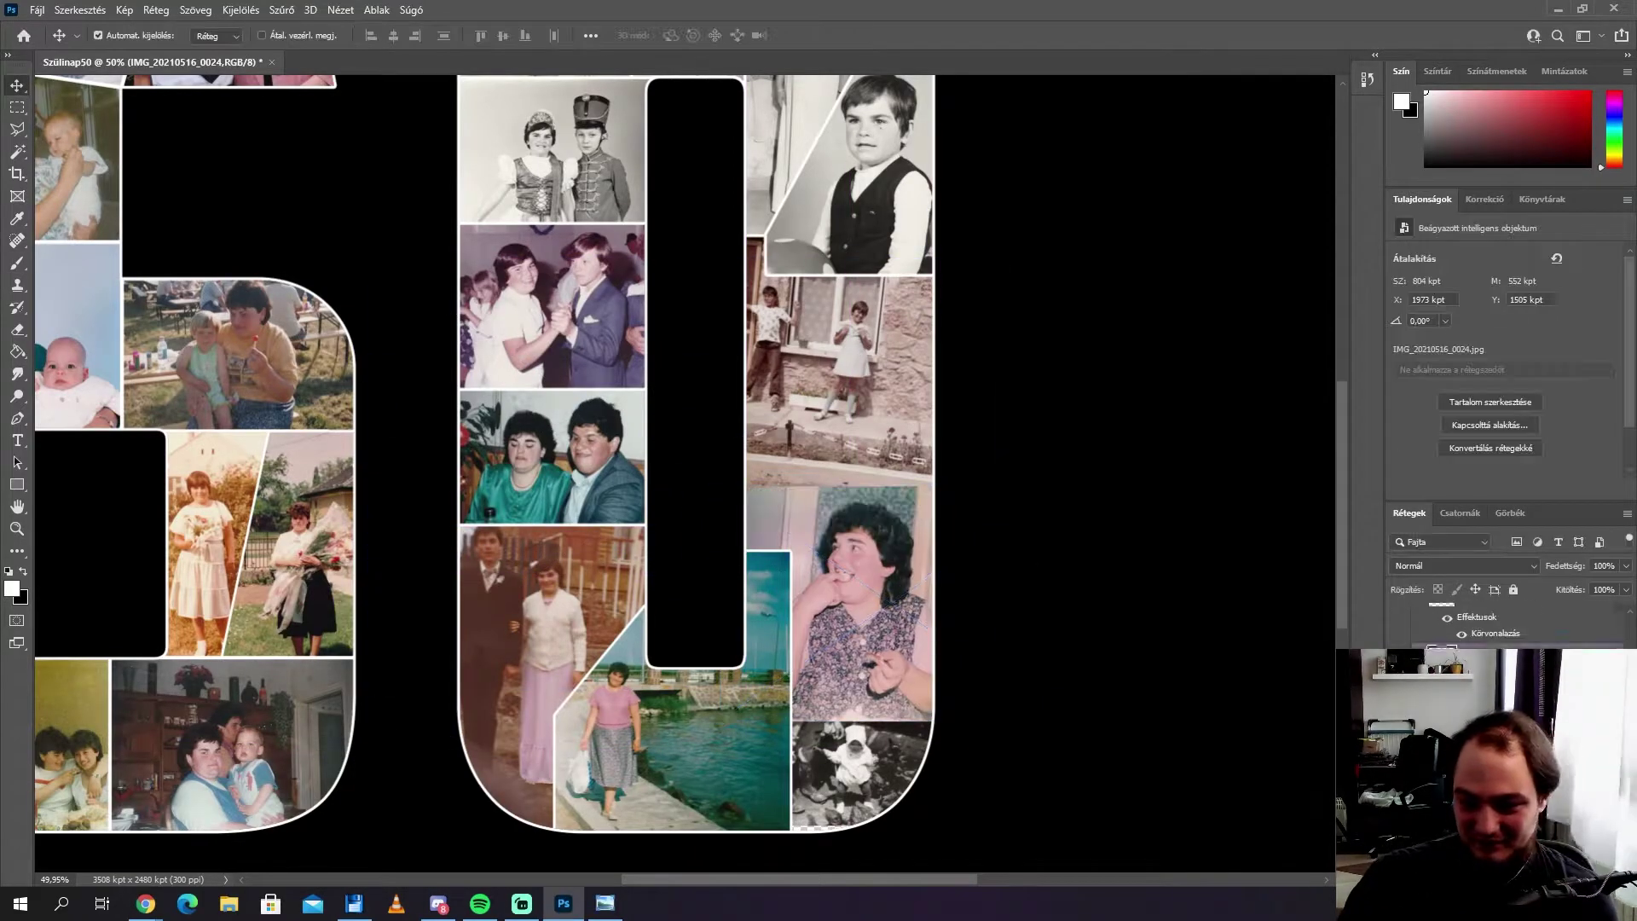
pyautogui.moveTo(862, 597); pyautogui.dragTo(829, 759)
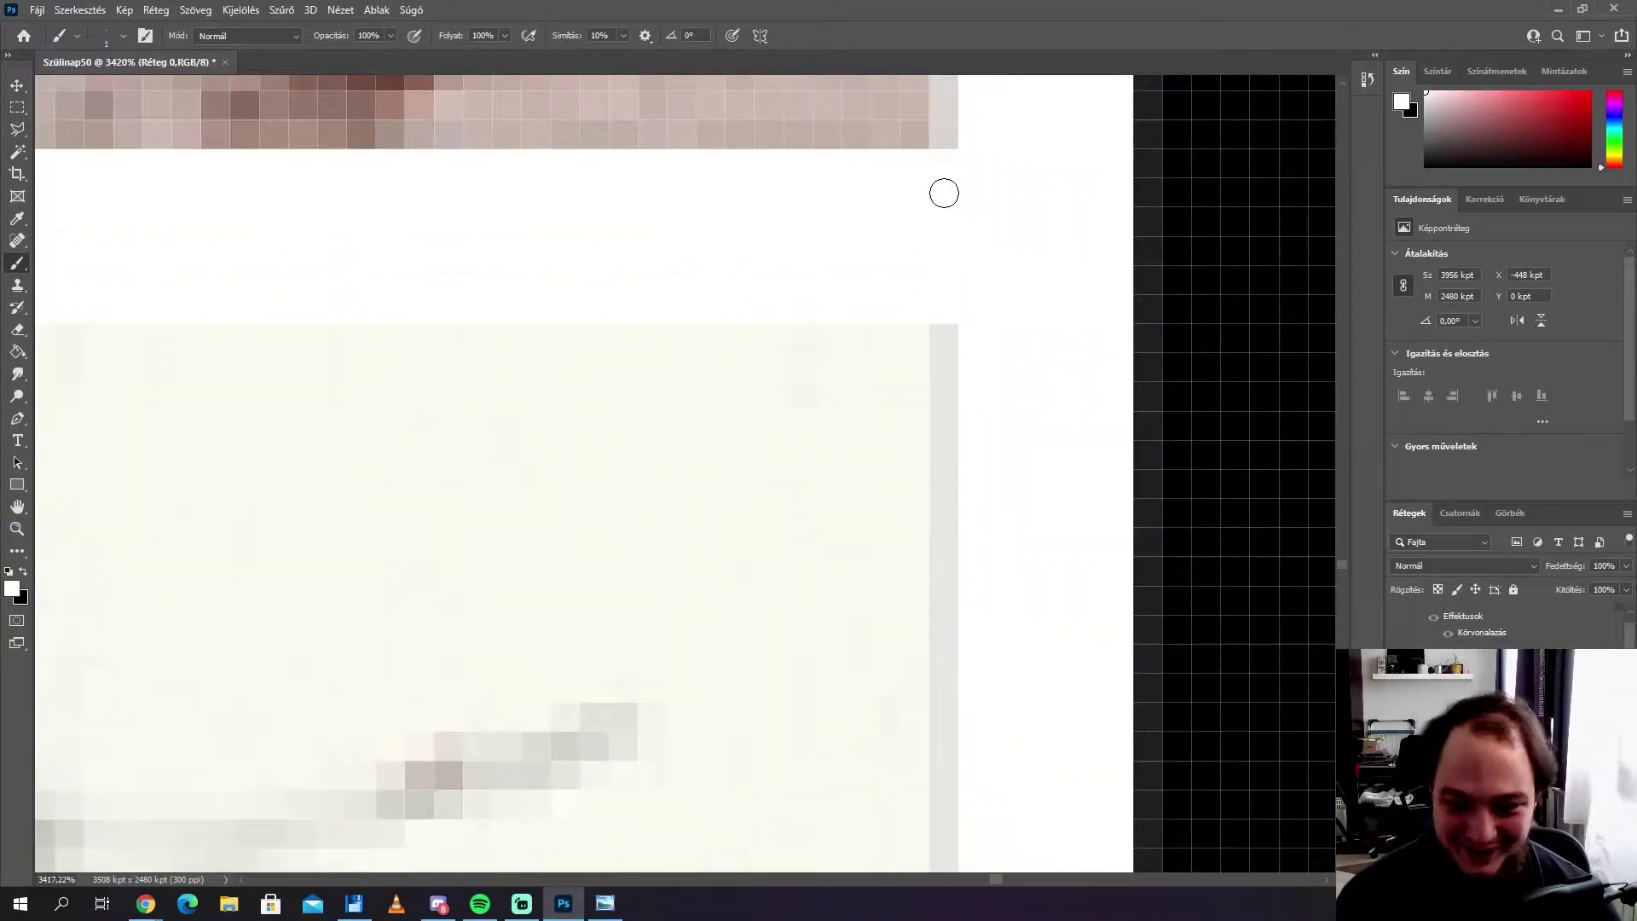
pyautogui.hotkey('ctrl', '0')
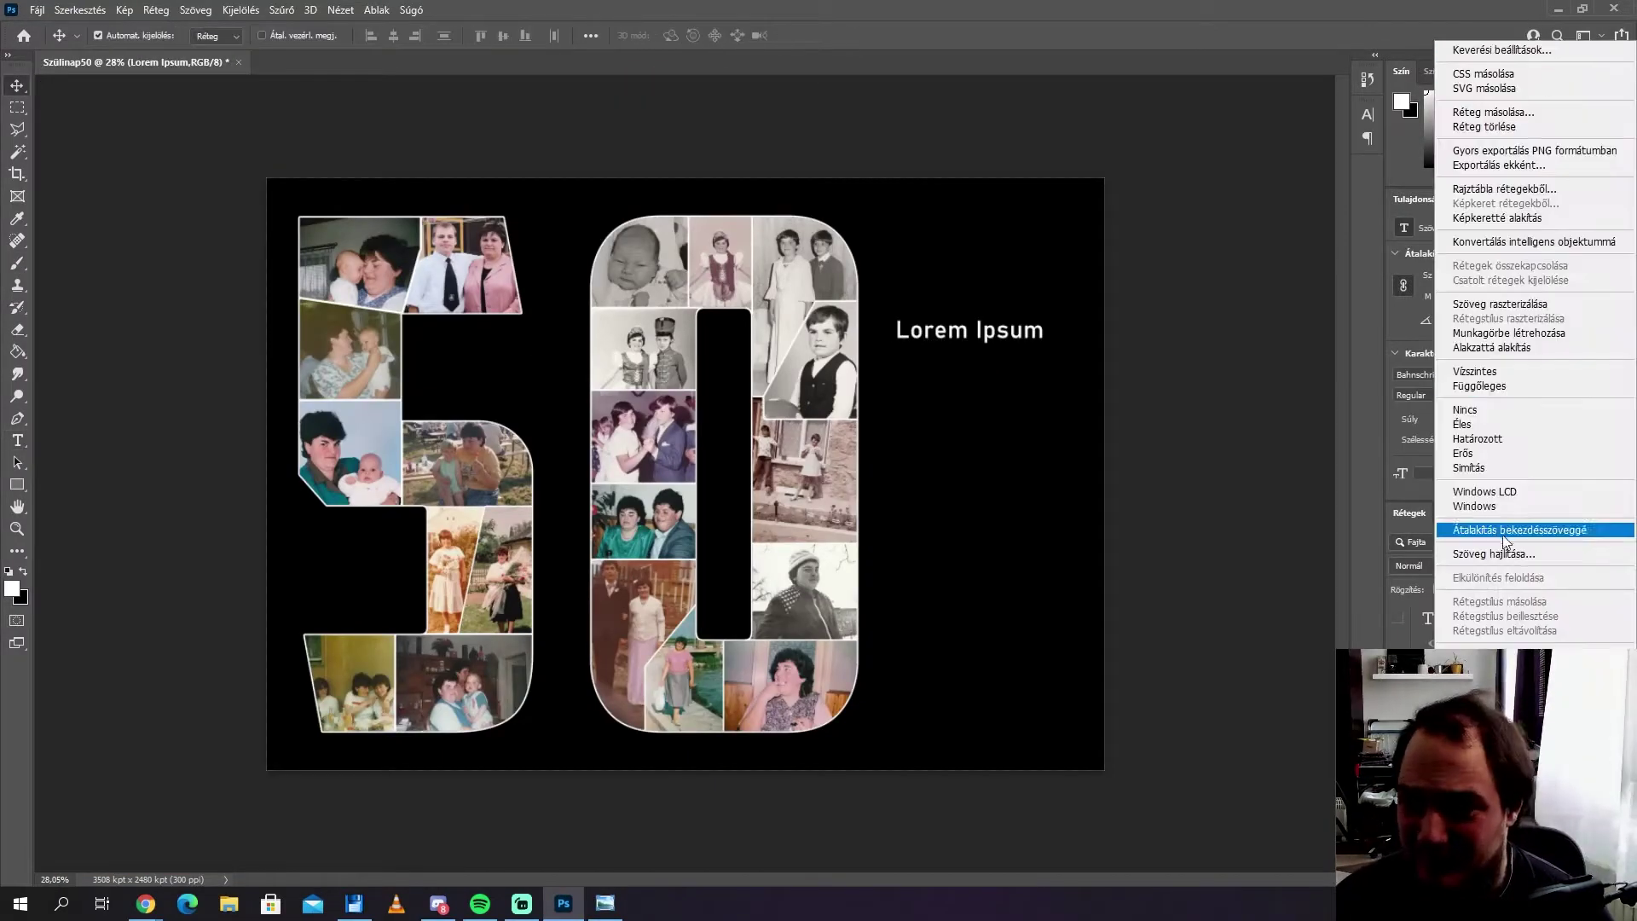
pyautogui.click(1503, 532)
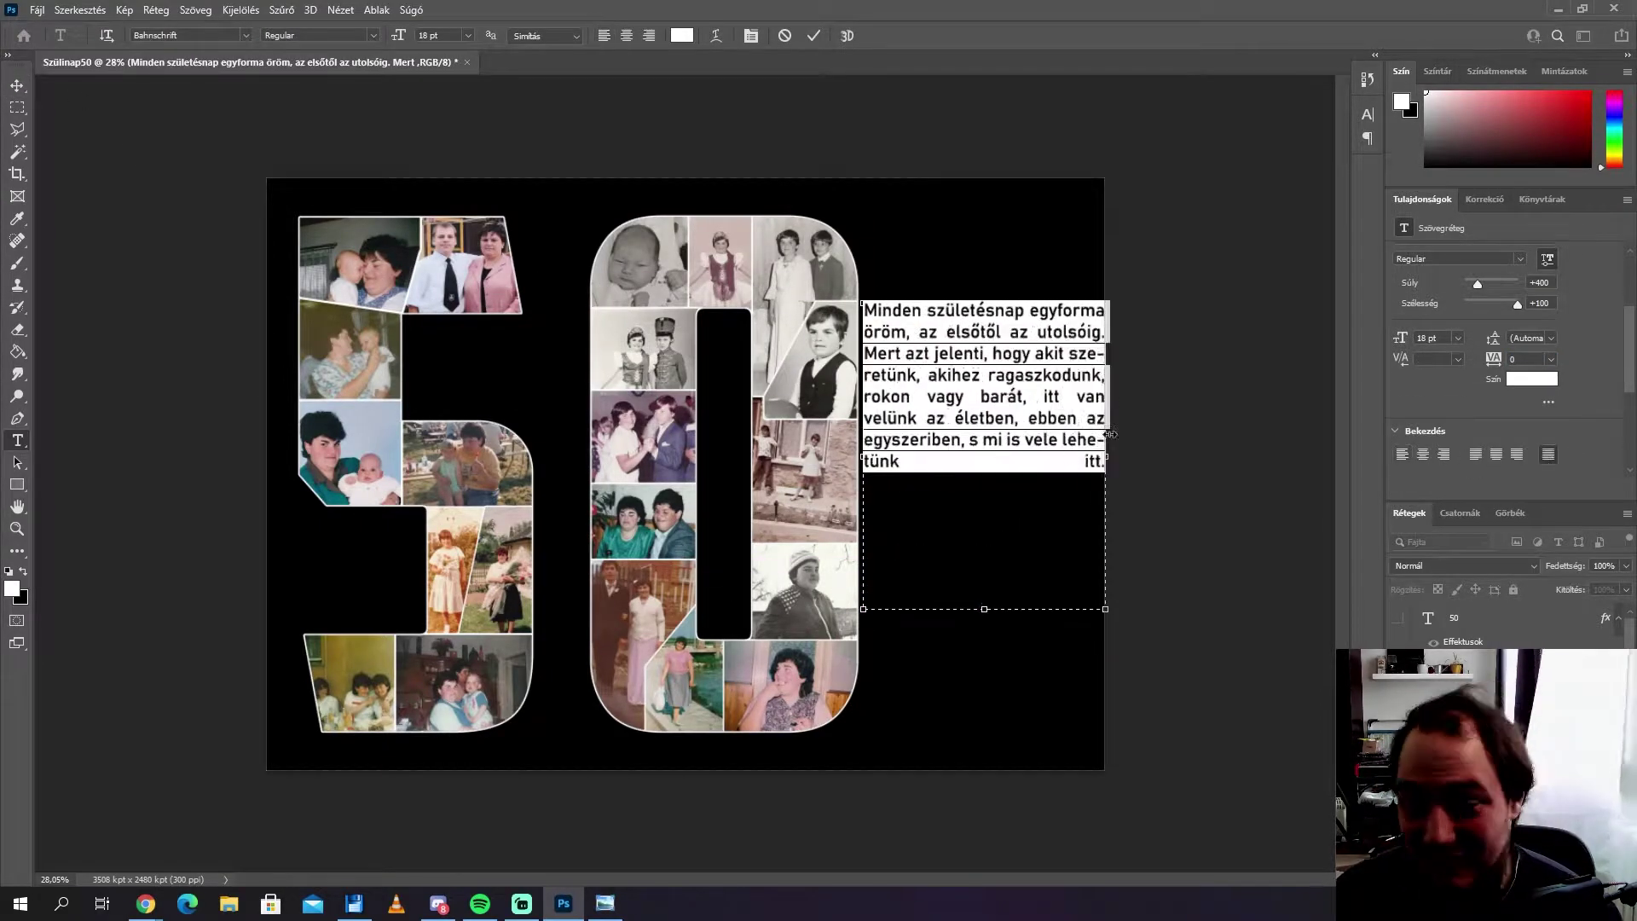
# Step: Finish editing the paragraph and browse the font list for a script typeface
pyautogui.press('Escape')
pyautogui.press('v')
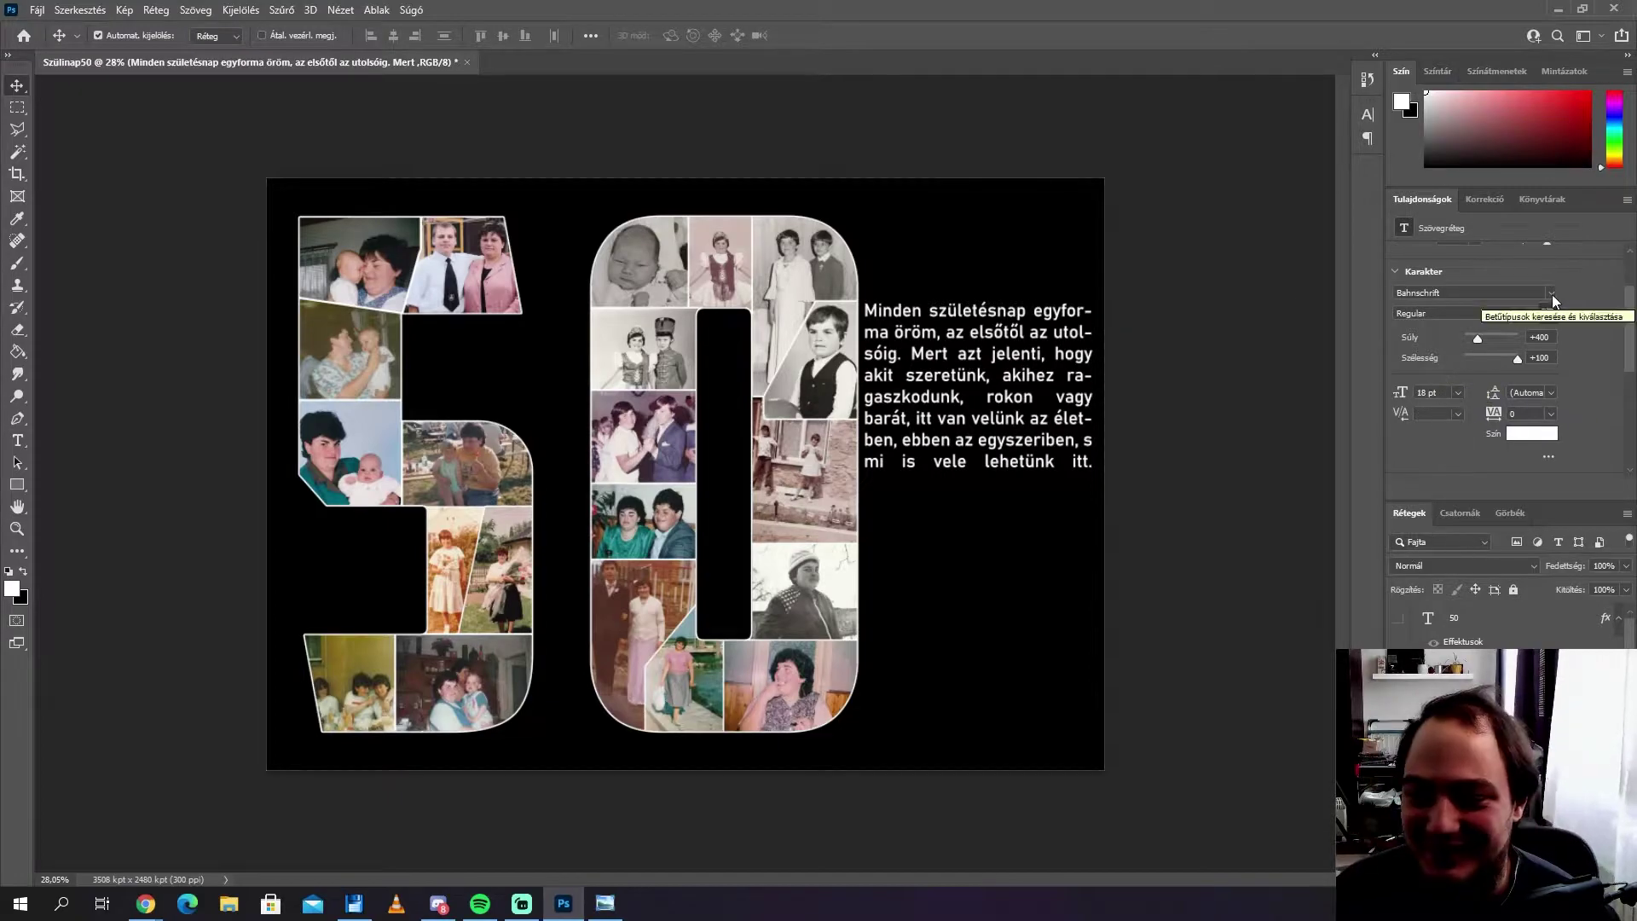
pyautogui.click(1552, 294)
pyautogui.press('Escape')
pyautogui.scroll(3, 718, 714)
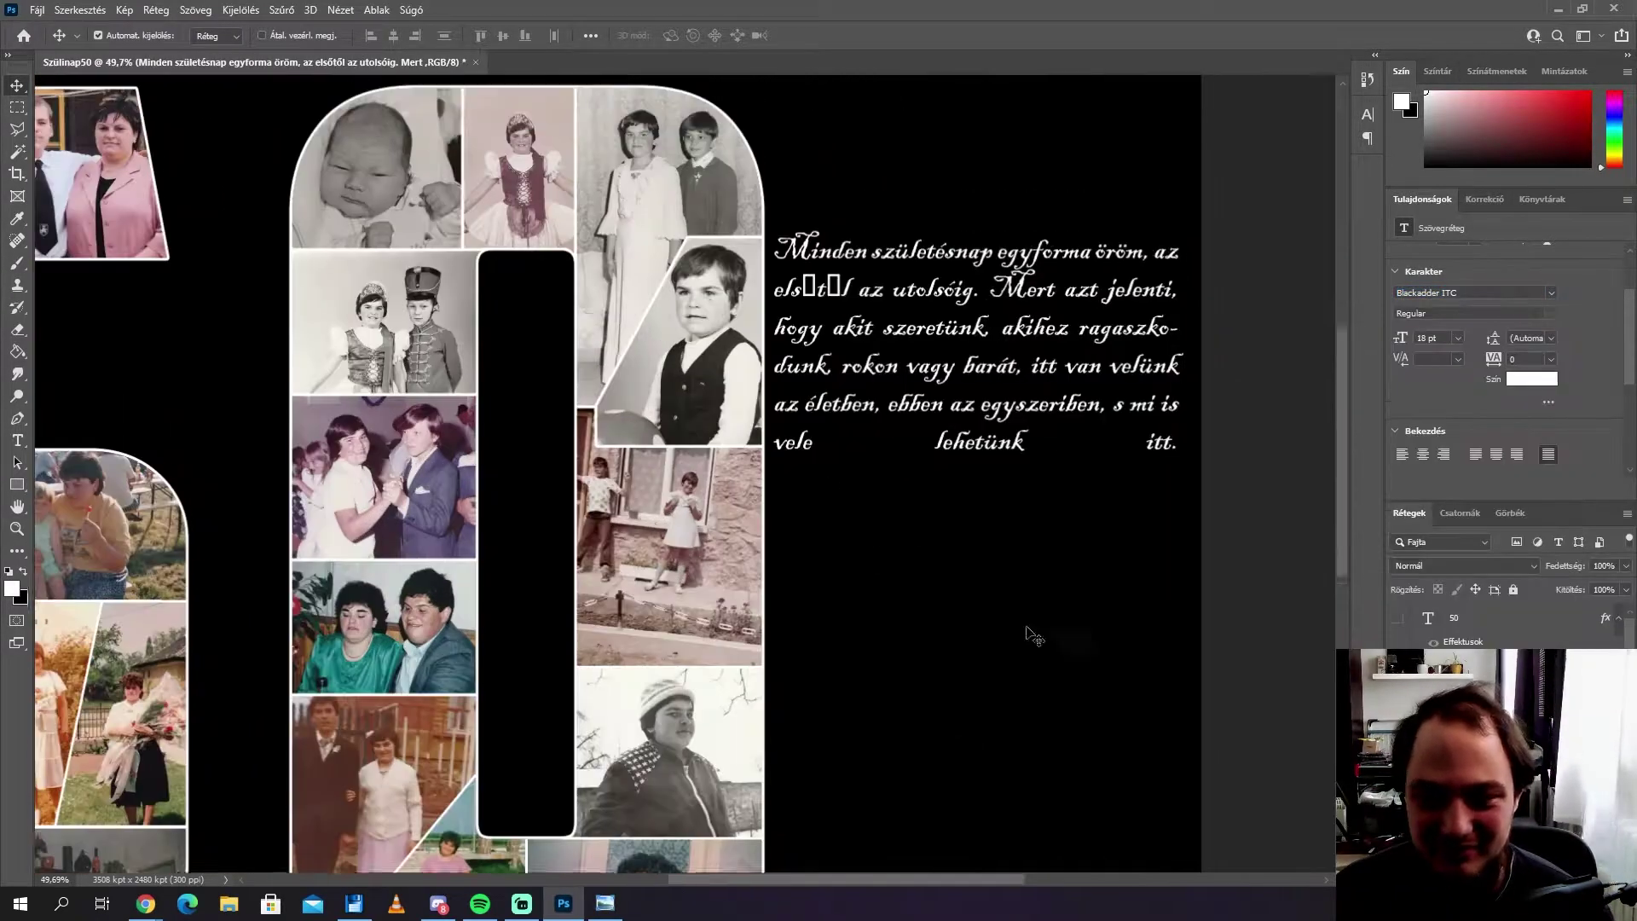
pyautogui.scroll(-2, 718, 714)
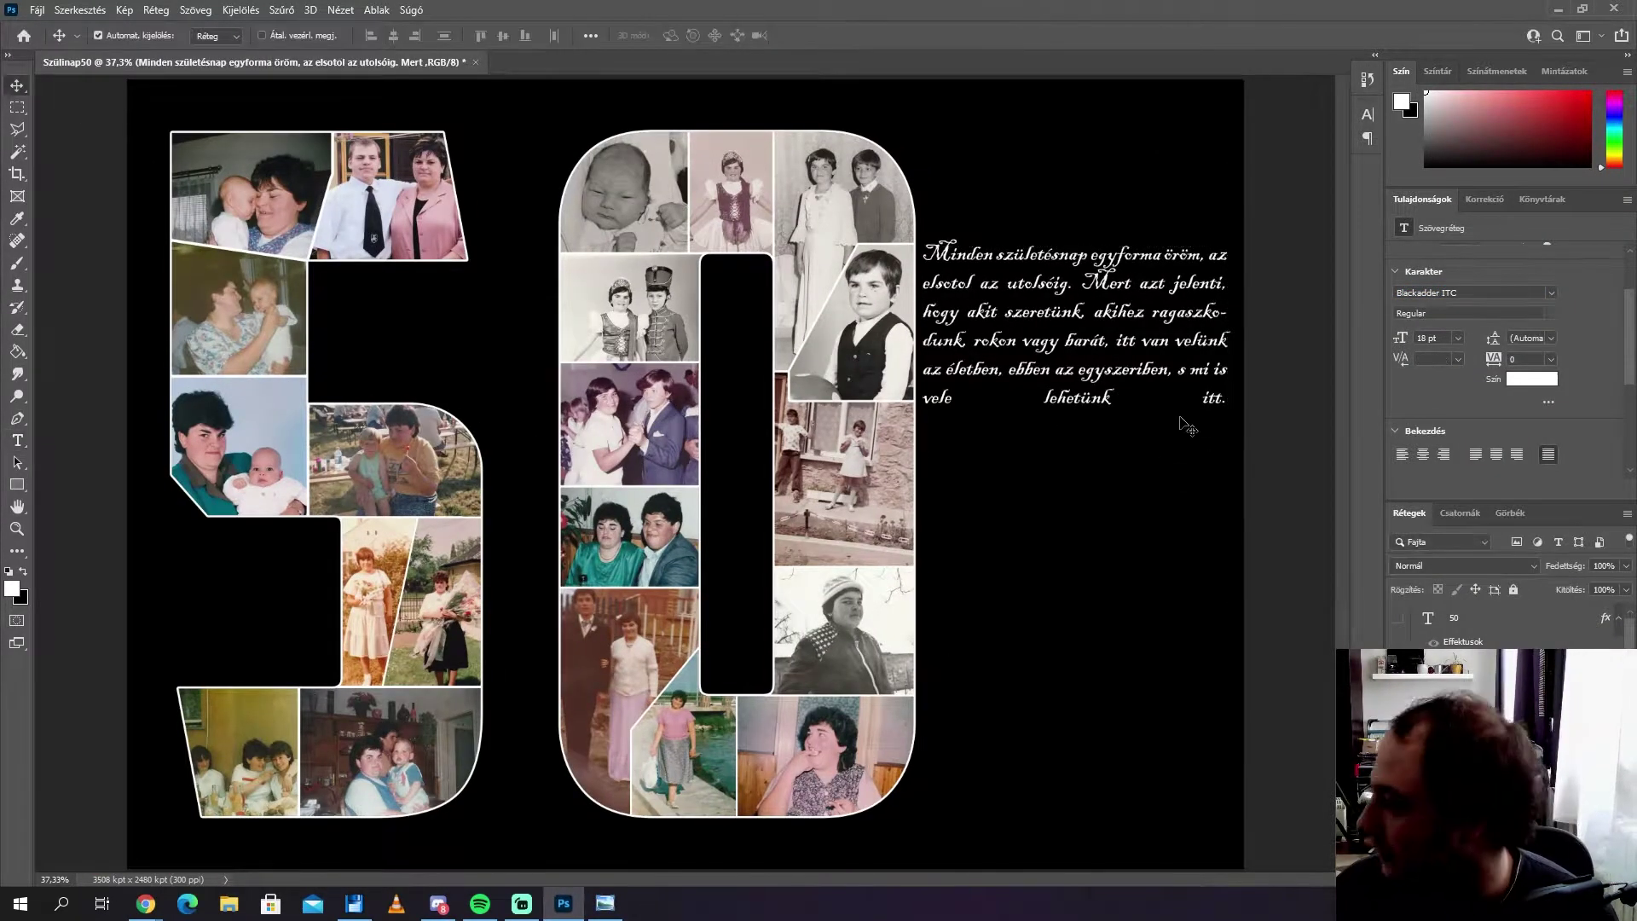
# Step: Try Edwardian Script ITC, then settle on Freestyle Script for the paragraph
pyautogui.click(1551, 292)
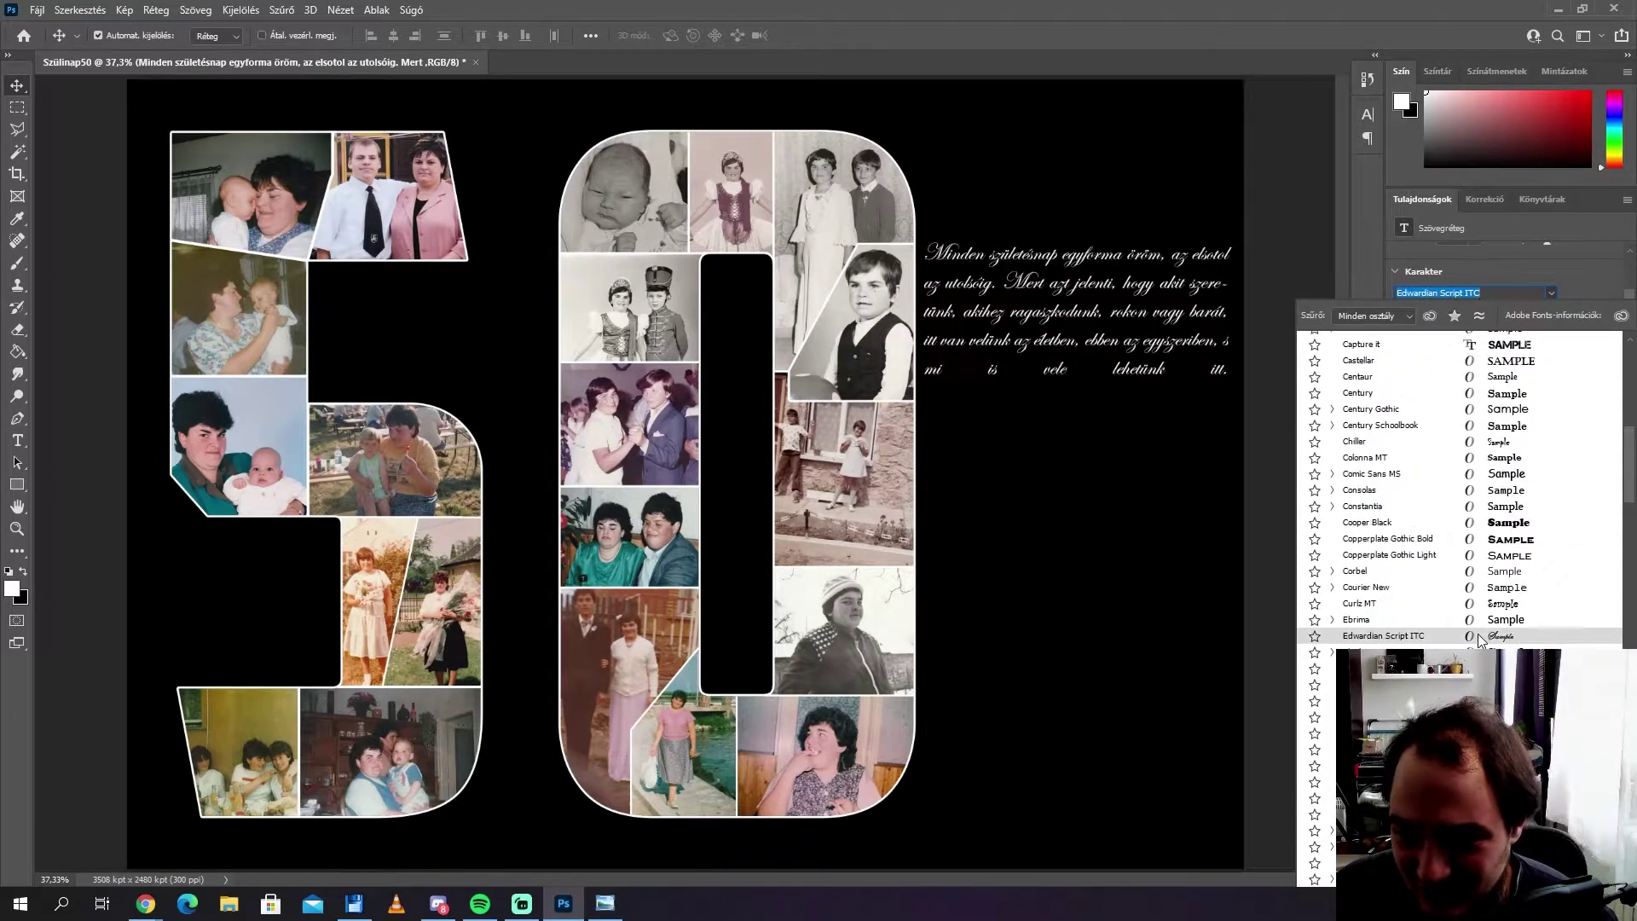
pyautogui.click(1383, 636)
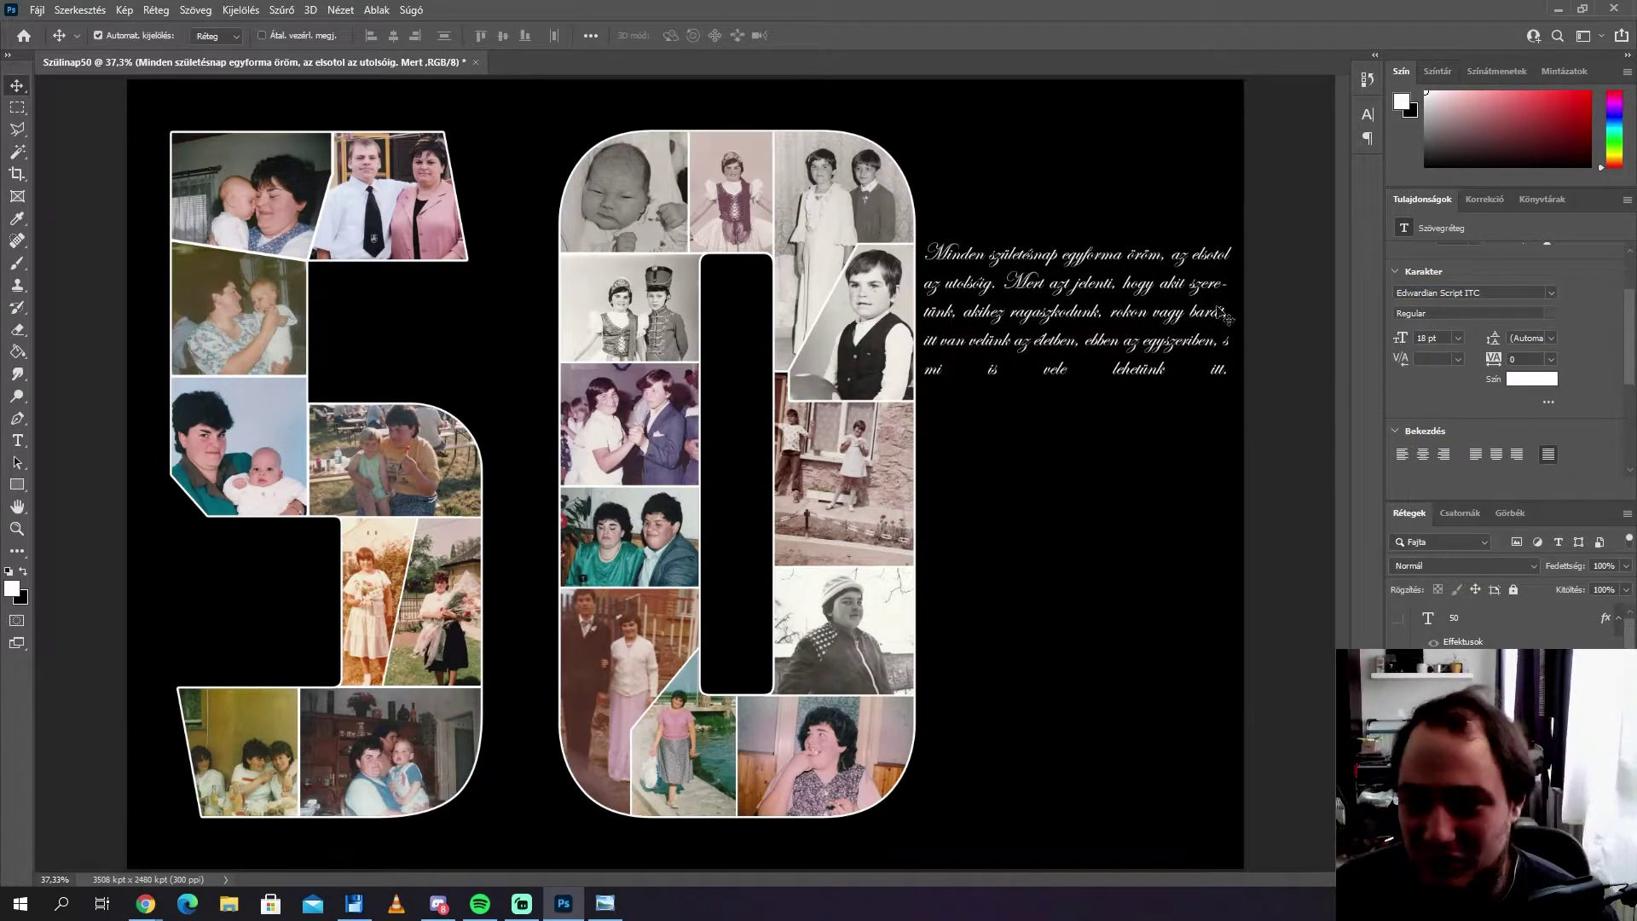
pyautogui.click(1551, 292)
pyautogui.click(1307, 263)
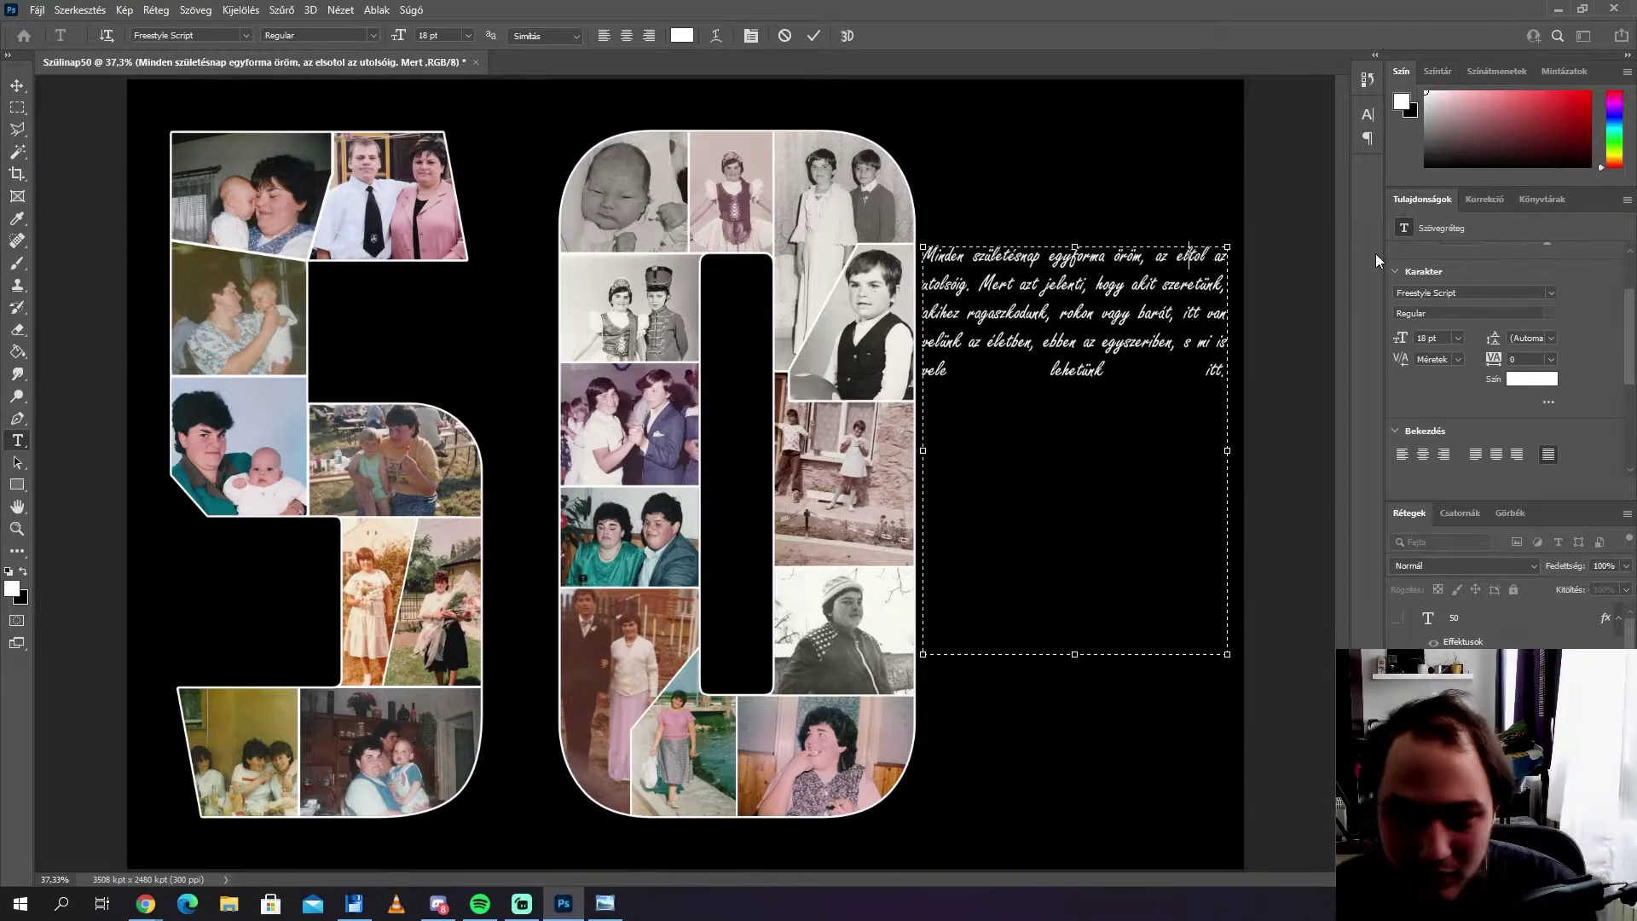
pyautogui.scroll(4, 1086, 227)
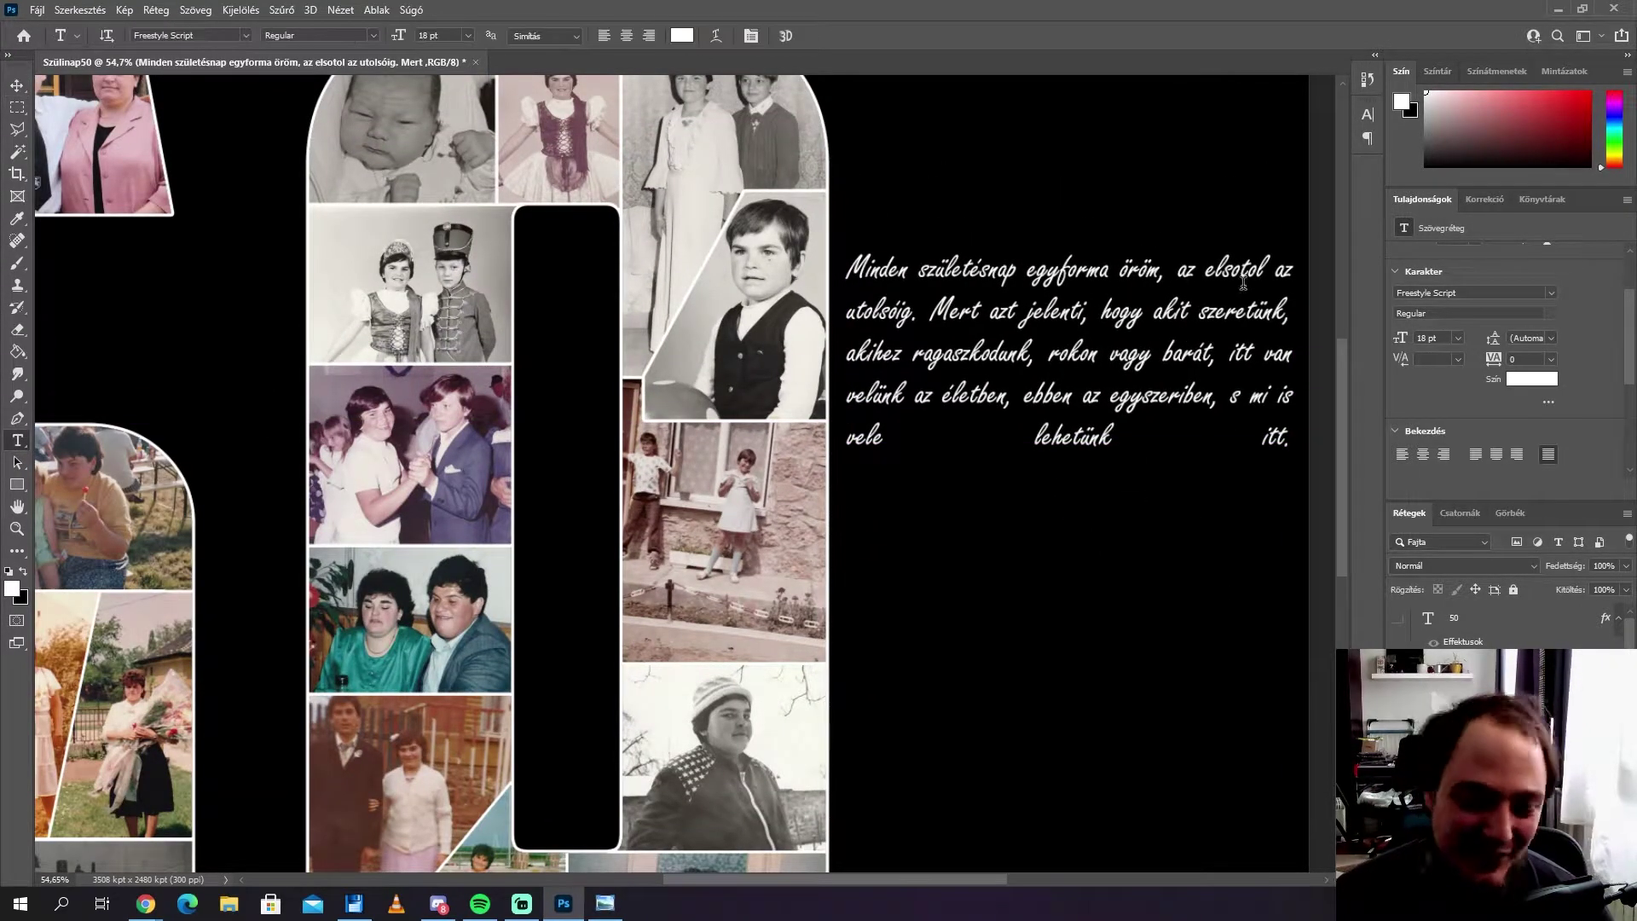
# Step: Set Justify Last Left on the paragraph, then cancel a placeholder text box beside the 0
pyautogui.hotkey('ctrl', 'z')
pyautogui.hotkey('ctrl', '0')
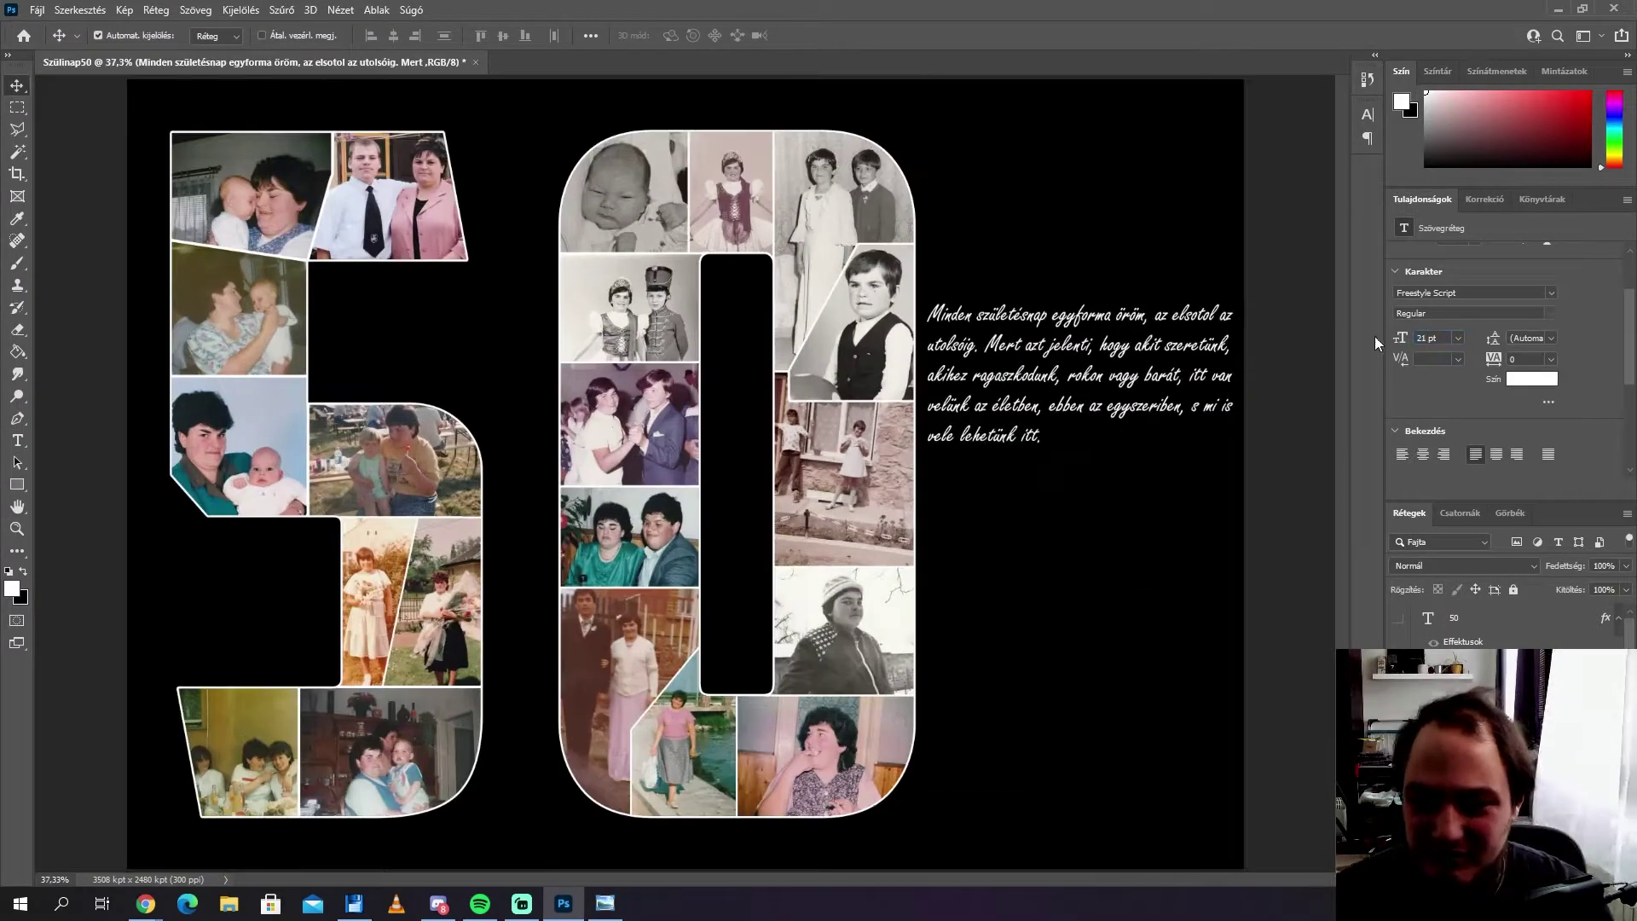
pyautogui.press('t')
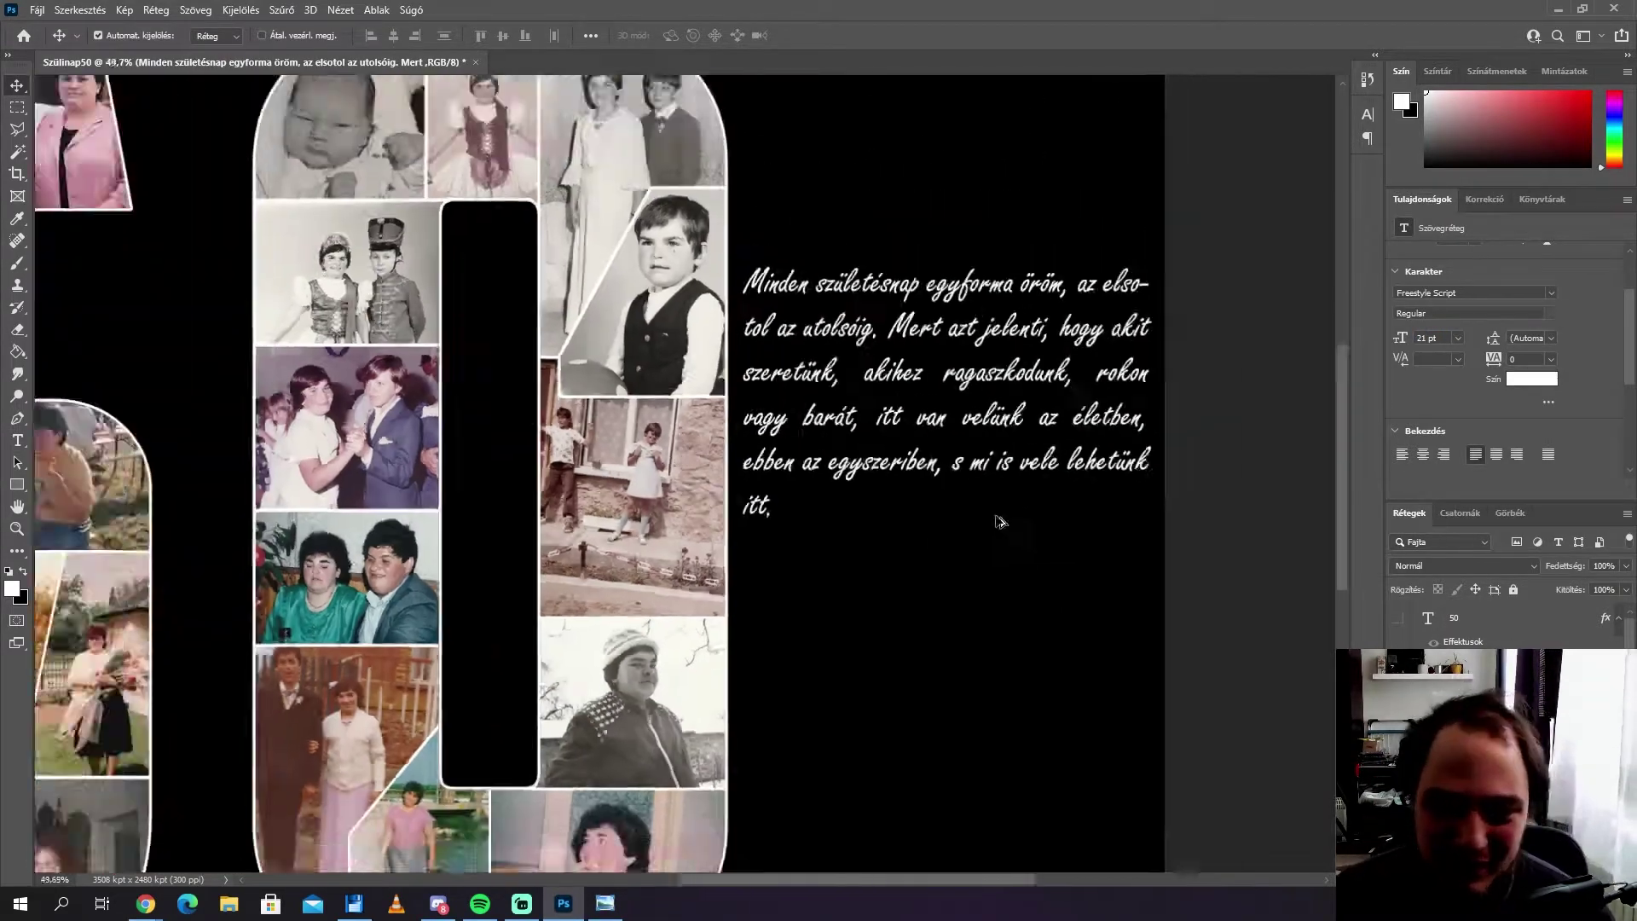
pyautogui.moveTo(906, 323); pyautogui.dragTo(1045, 535)
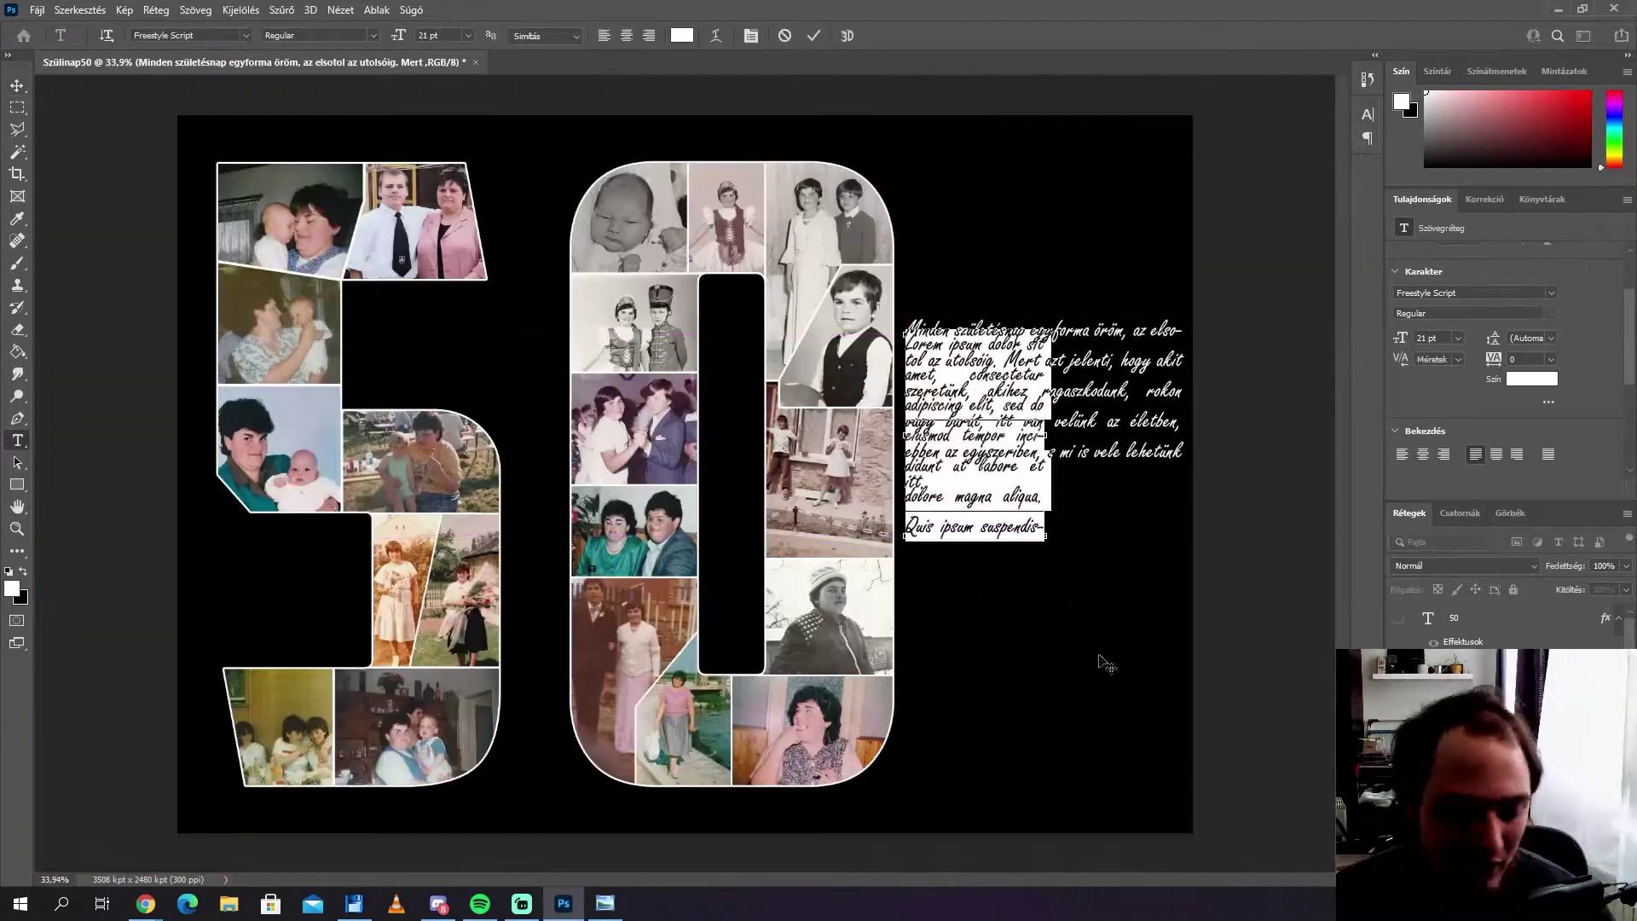
pyautogui.press('Escape')
# Step: Move the birthday paragraph lower beside the 0
pyautogui.press('v')
pyautogui.hotkey('ctrl', '0')
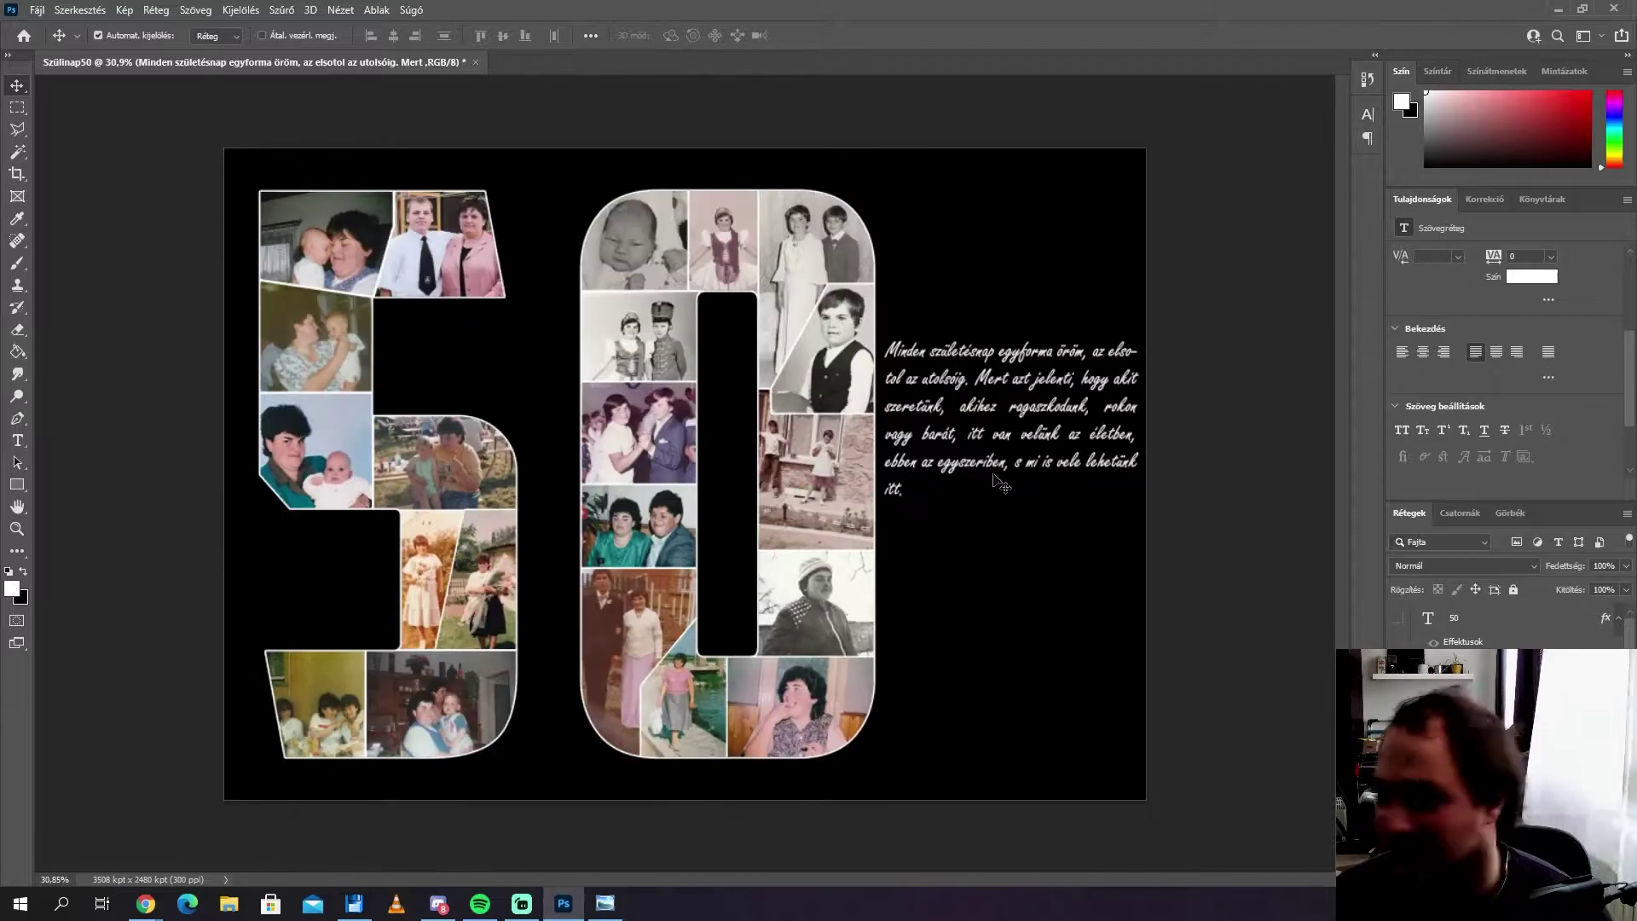
pyautogui.moveTo(995, 479); pyautogui.dragTo(908, 709)
# Step: Add the heading 'BOLDOG SZÜLETÉSNAPOT!' and position it above the paragraph
pyautogui.write('BOLDOG SZÜLETÉSNAPOT!')
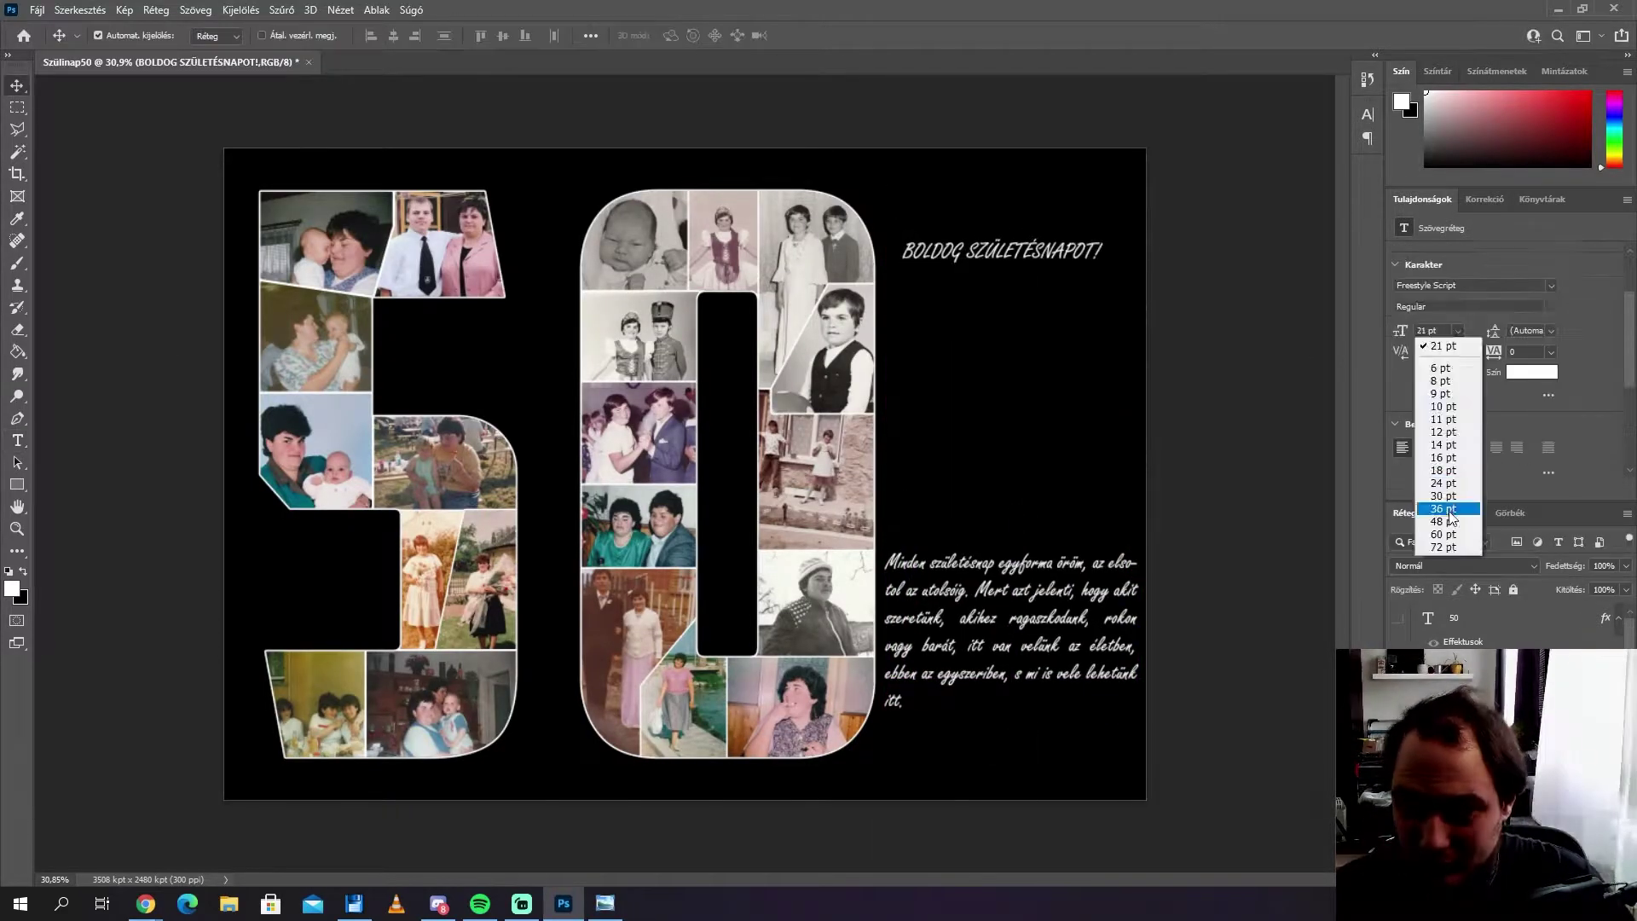
pyautogui.write('v')
pyautogui.moveTo(968, 271); pyautogui.dragTo(985, 299)
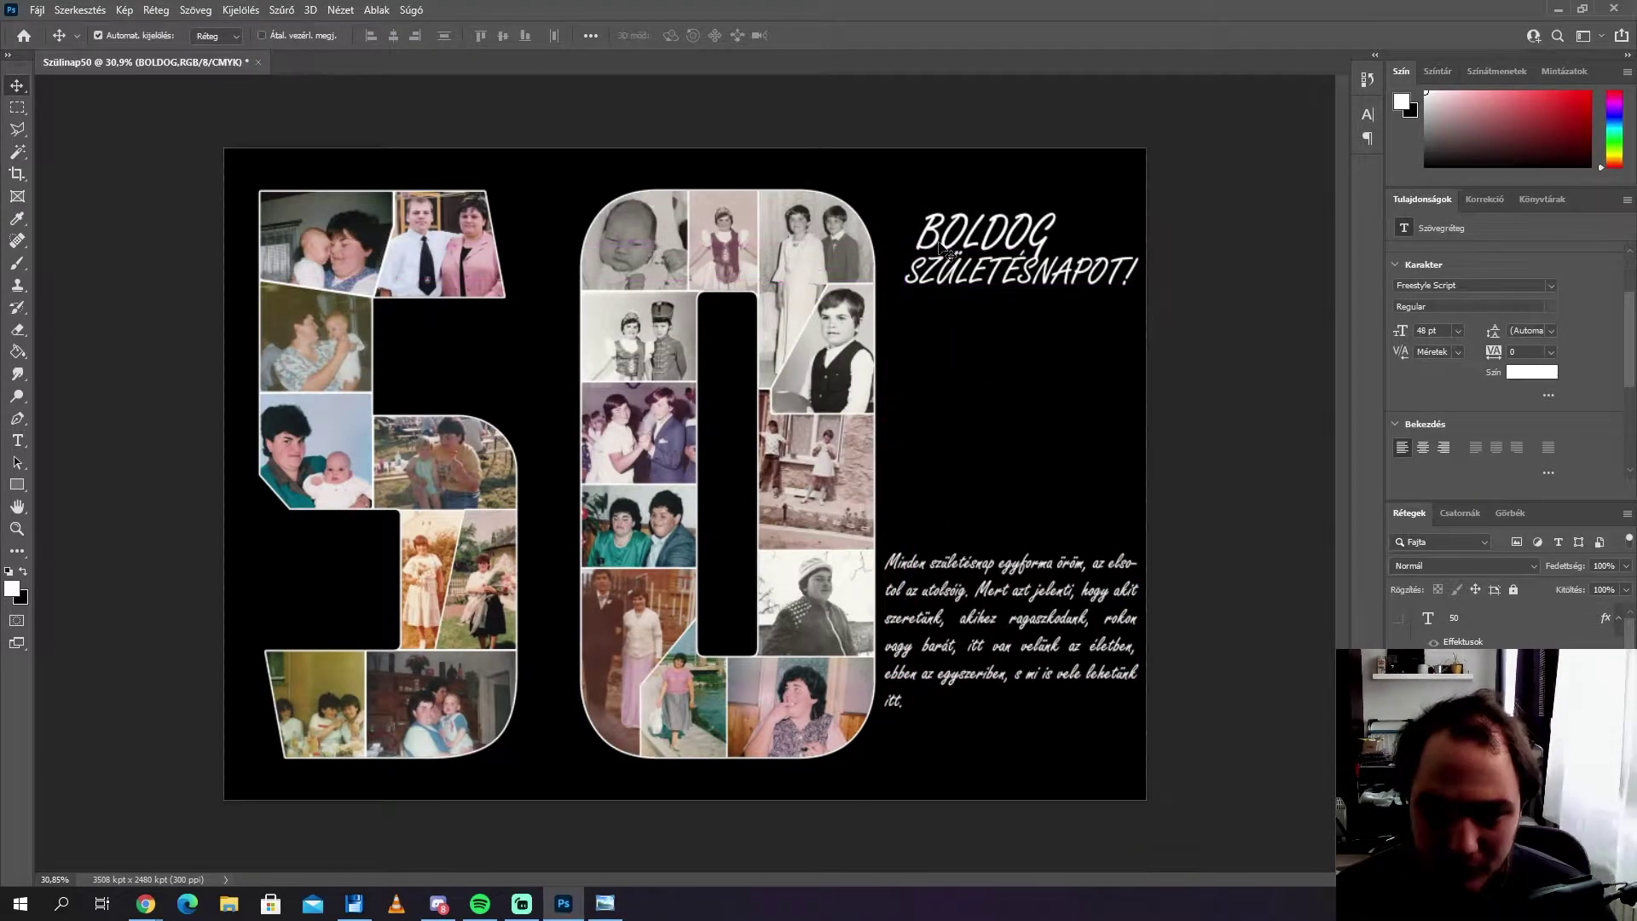
pyautogui.moveTo(1025, 235); pyautogui.dragTo(1000, 469)
pyautogui.click(1181, 486)
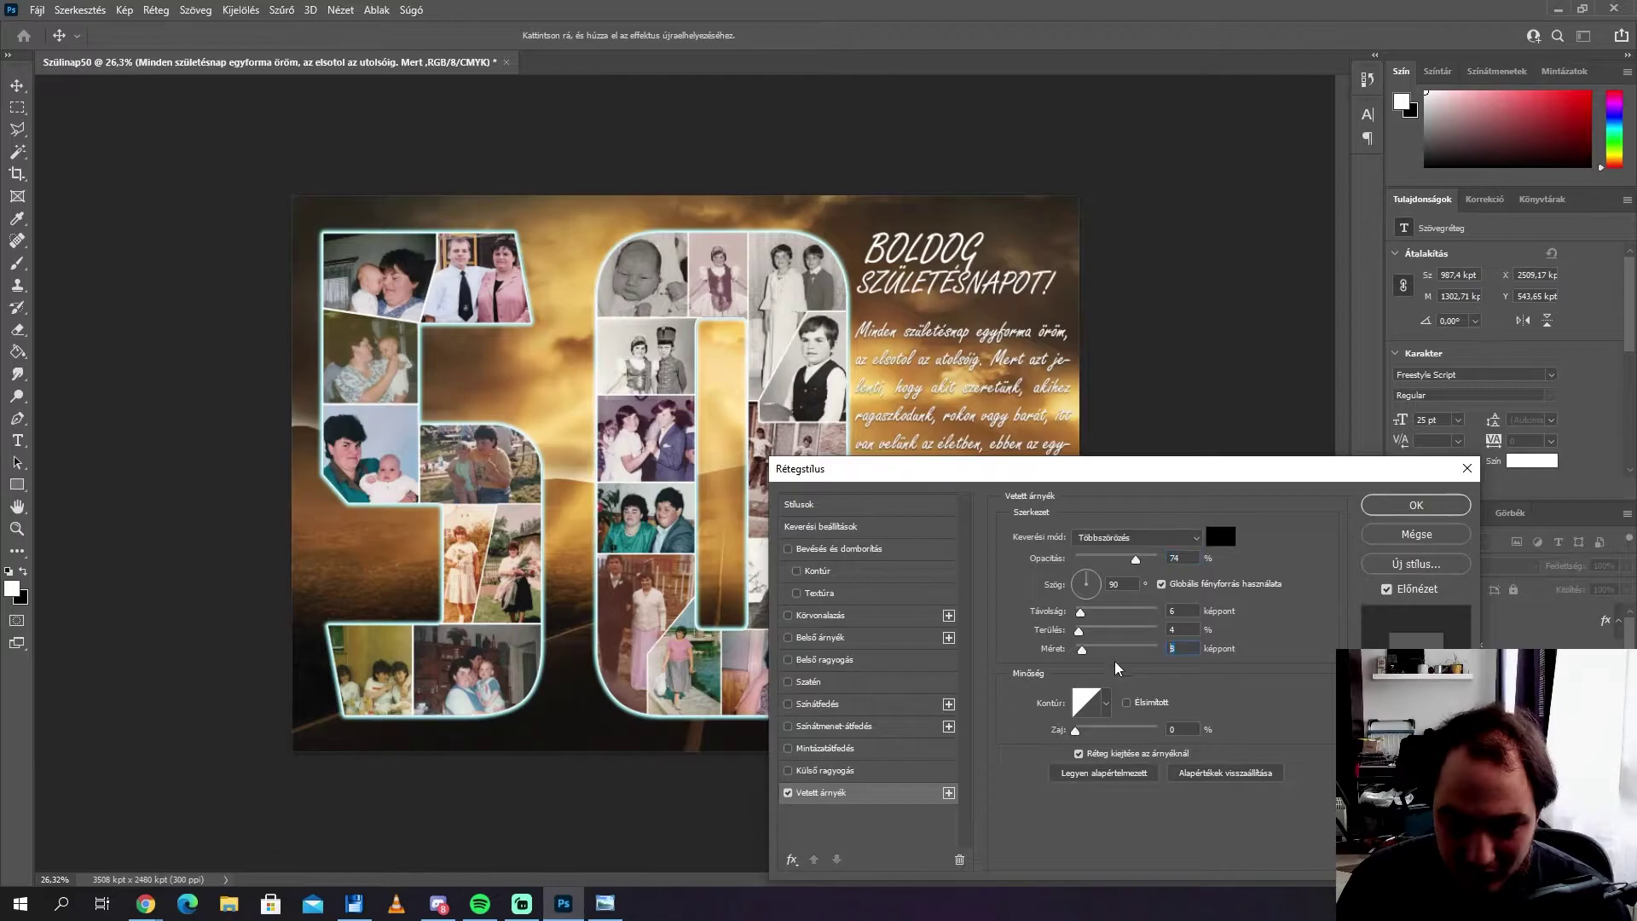
# Step: Apply the drop shadow to the title text and zoom in on the finished collage
pyautogui.press('Return')
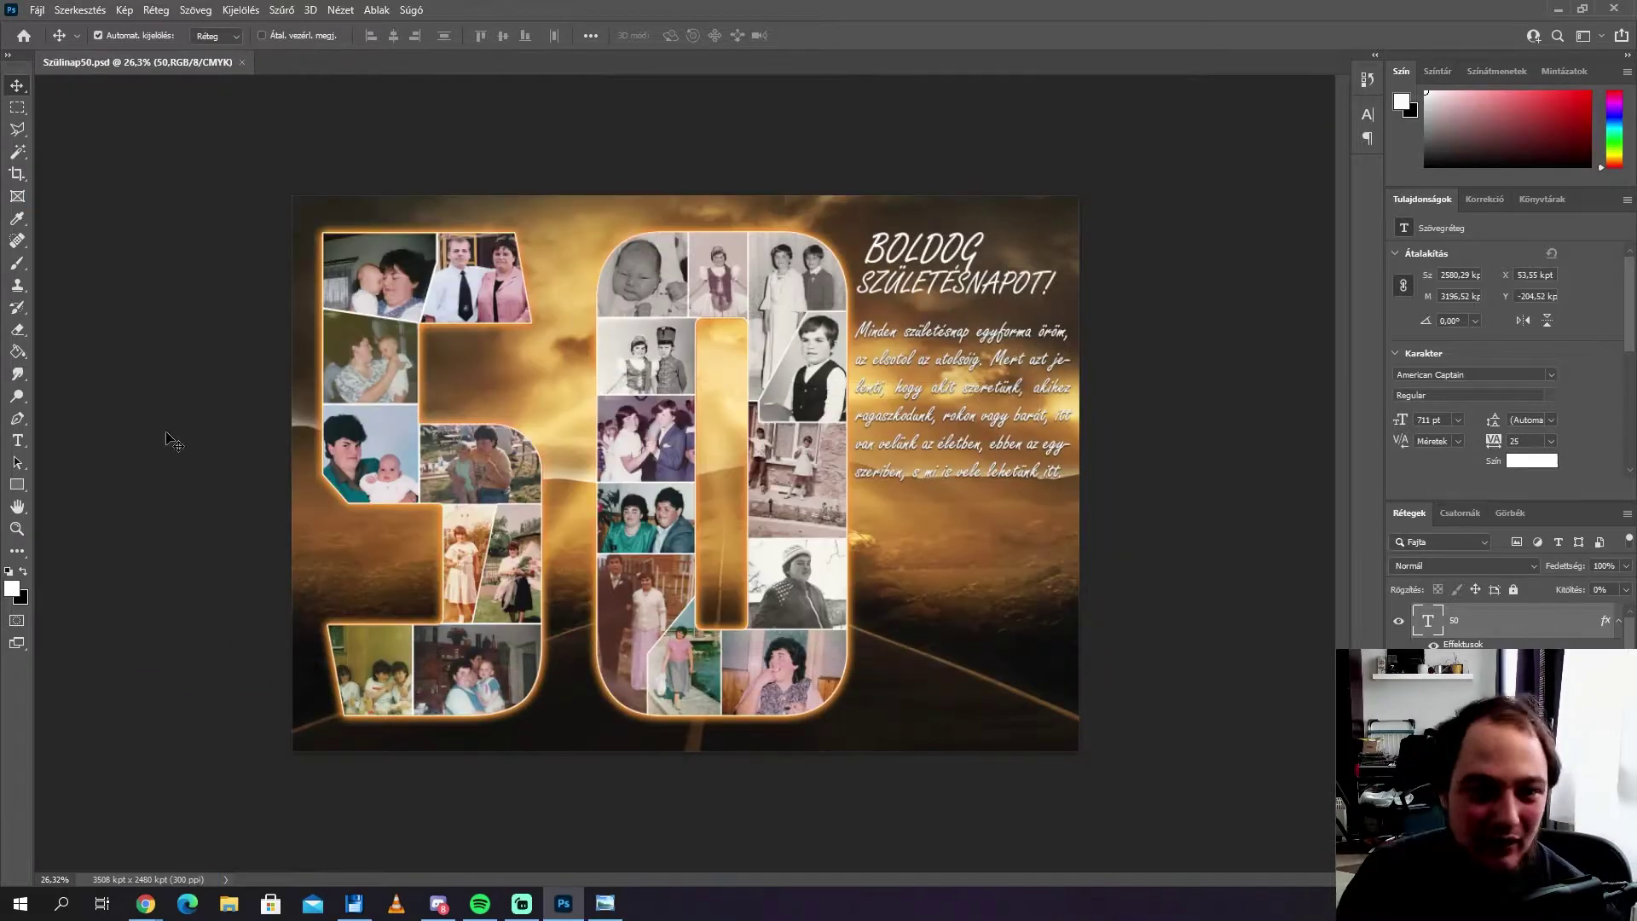
pyautogui.hotkey('ctrl', '+')
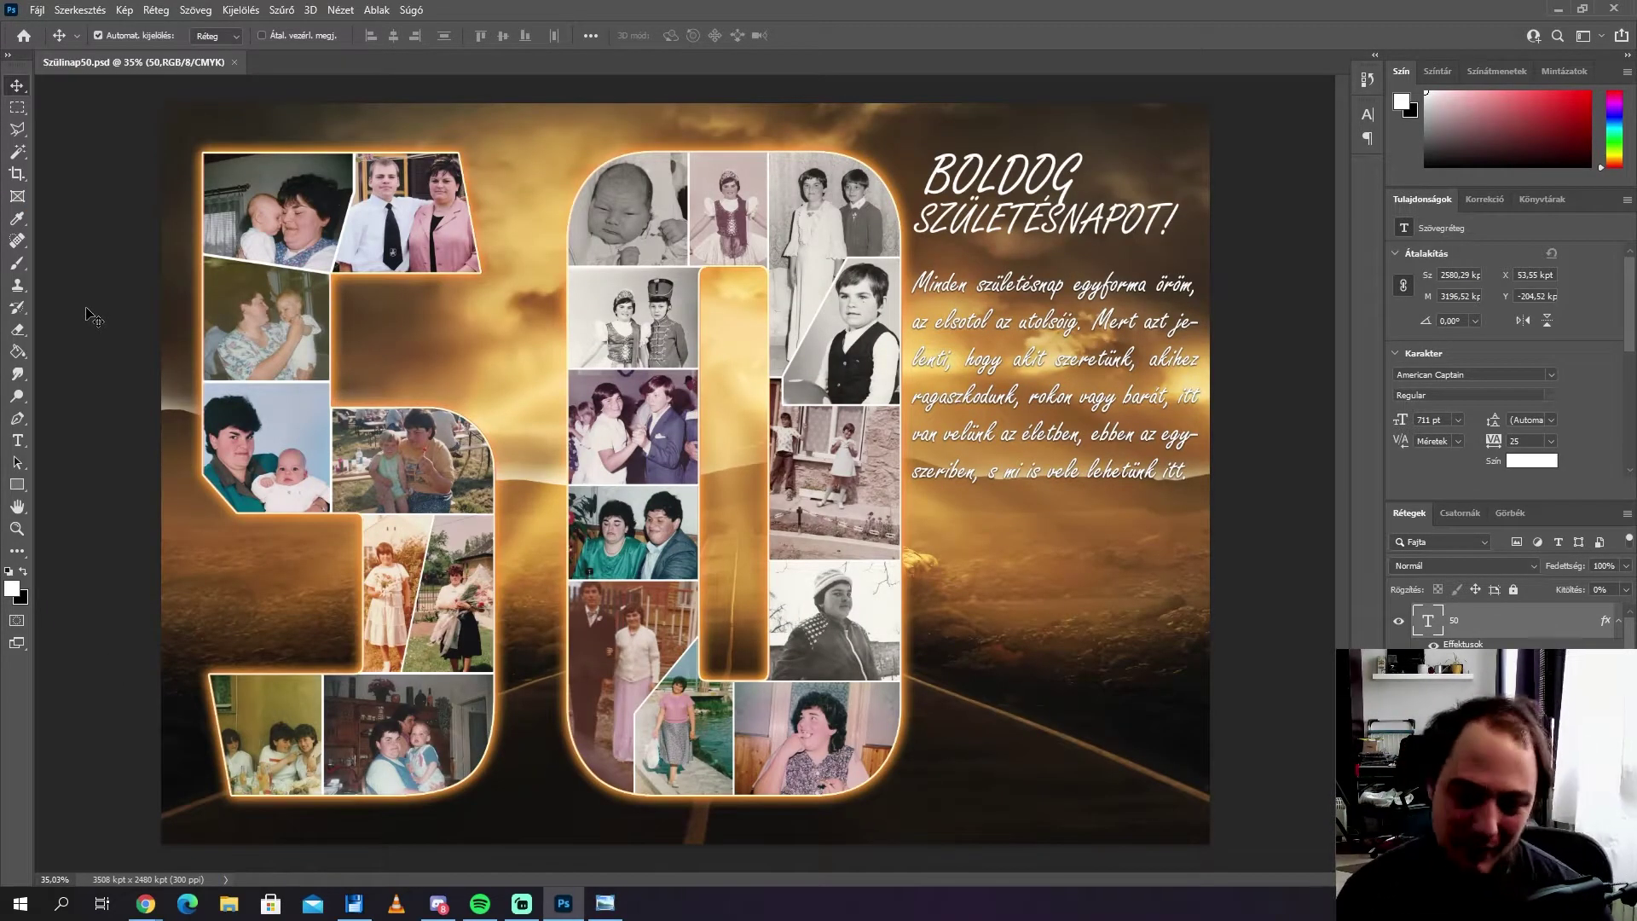